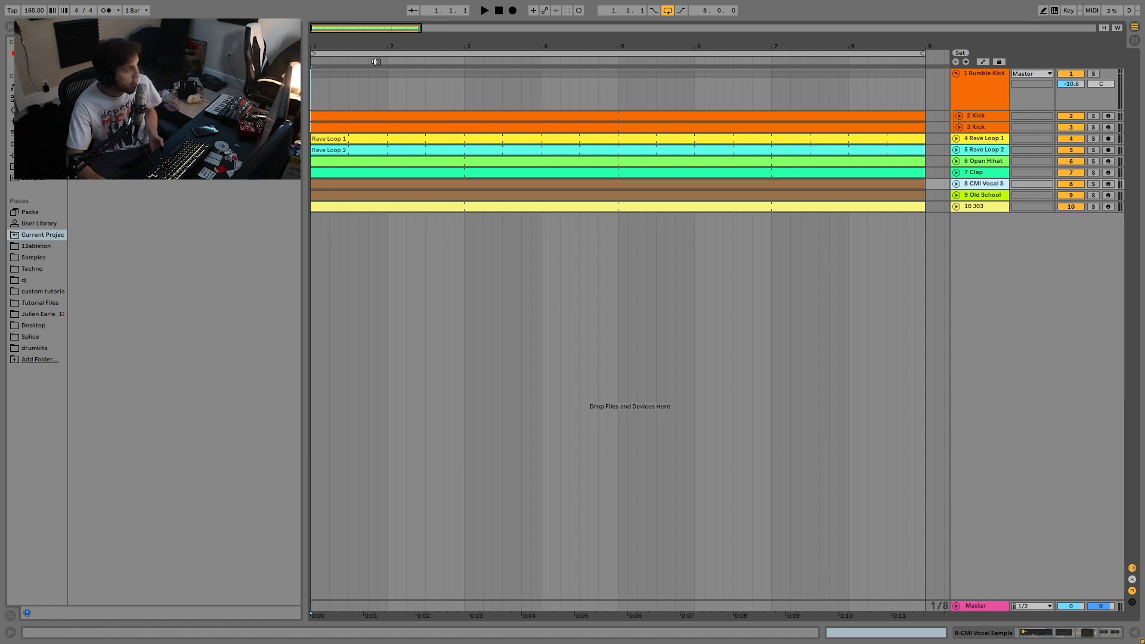
- Solo the Rumble Kick group, play it and unfold both Kick tracks inside it
{"action": "left_click", "coordinate": [1093, 74]}
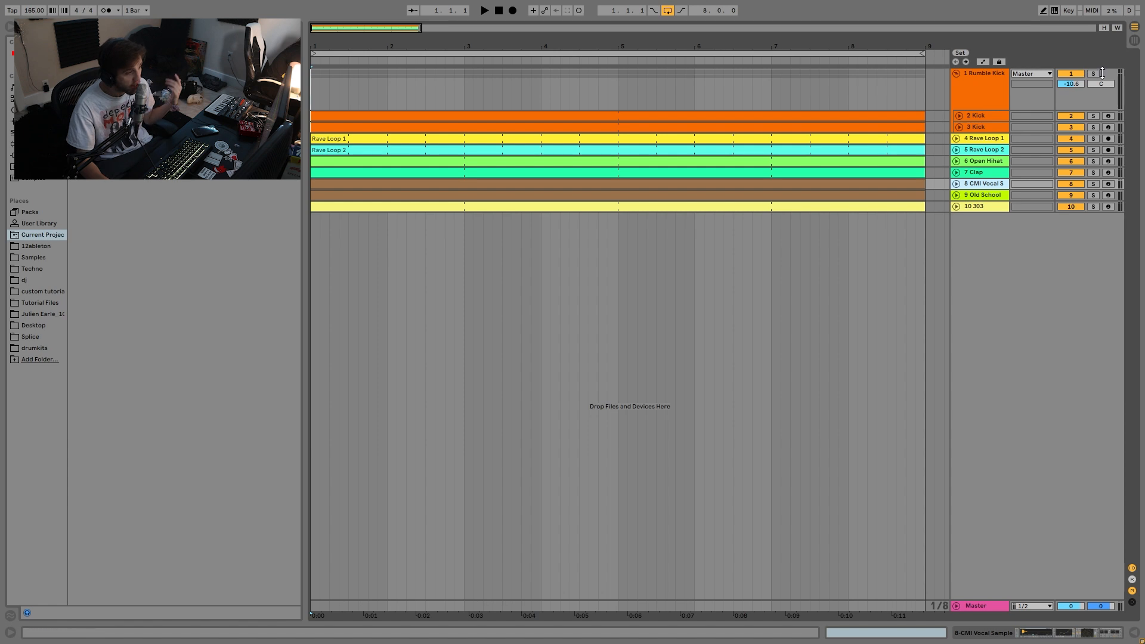
{"action": "key", "text": "space"}
{"action": "left_click", "coordinate": [960, 127]}
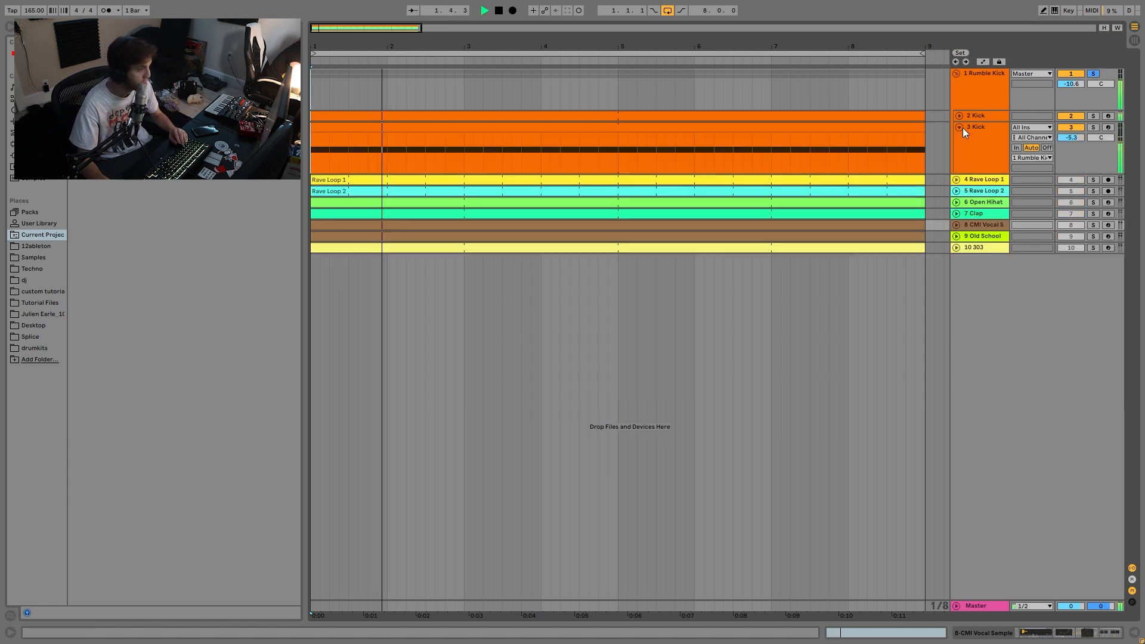
{"action": "left_click", "coordinate": [962, 115]}
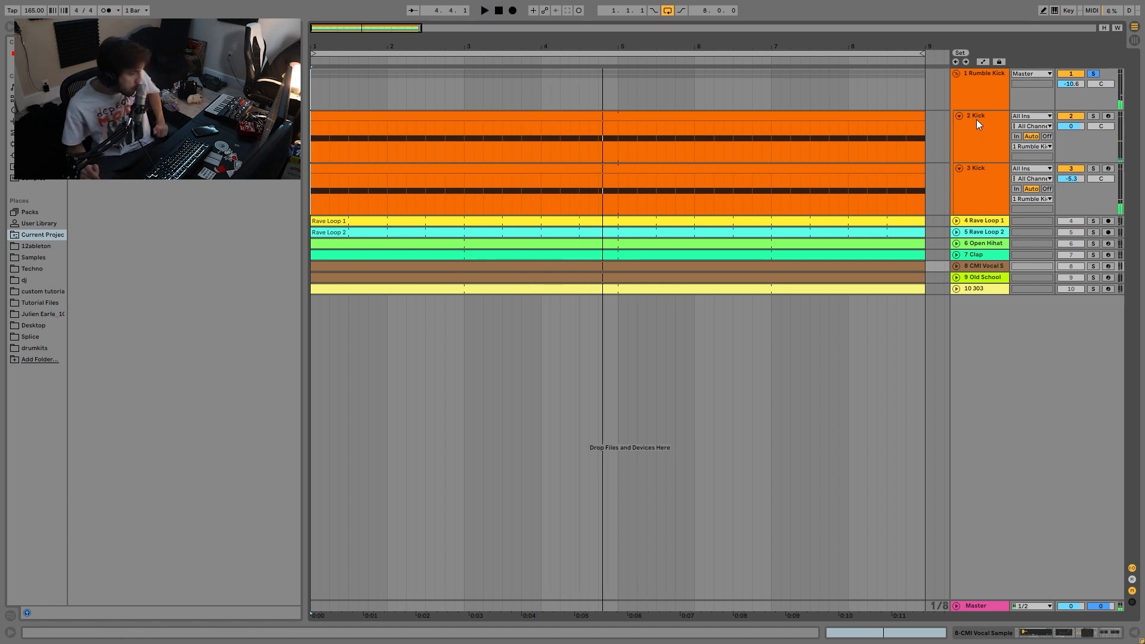
- Show the devices of the first Kick track (track 2) and play it soloed
{"action": "double_click", "coordinate": [978, 123]}
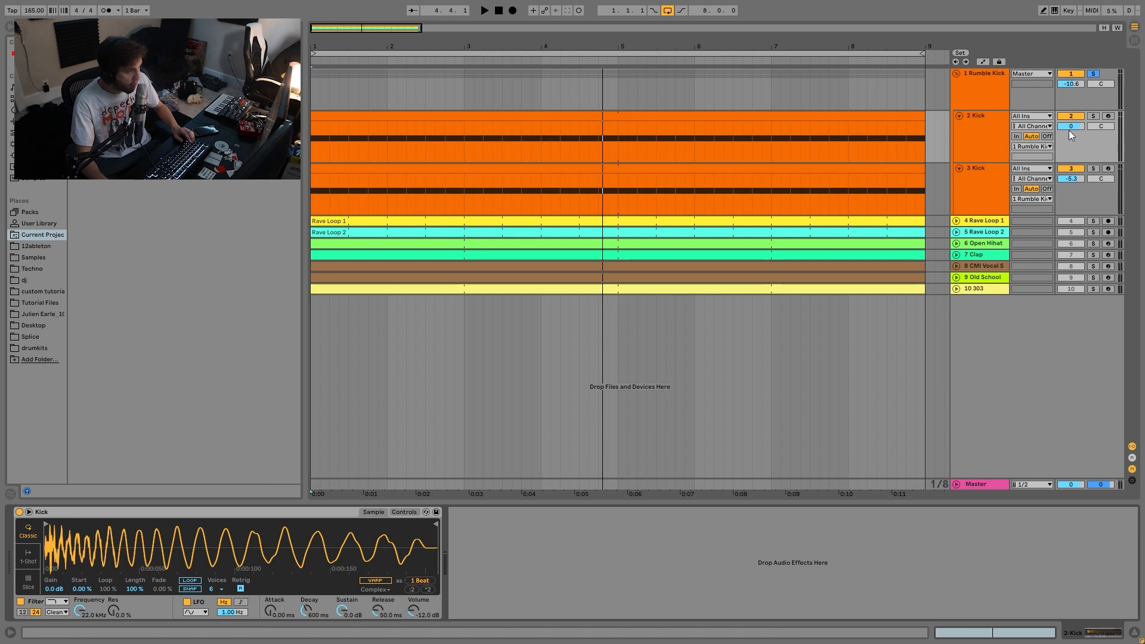
{"action": "left_click", "coordinate": [1094, 117]}
{"action": "key", "text": "space"}
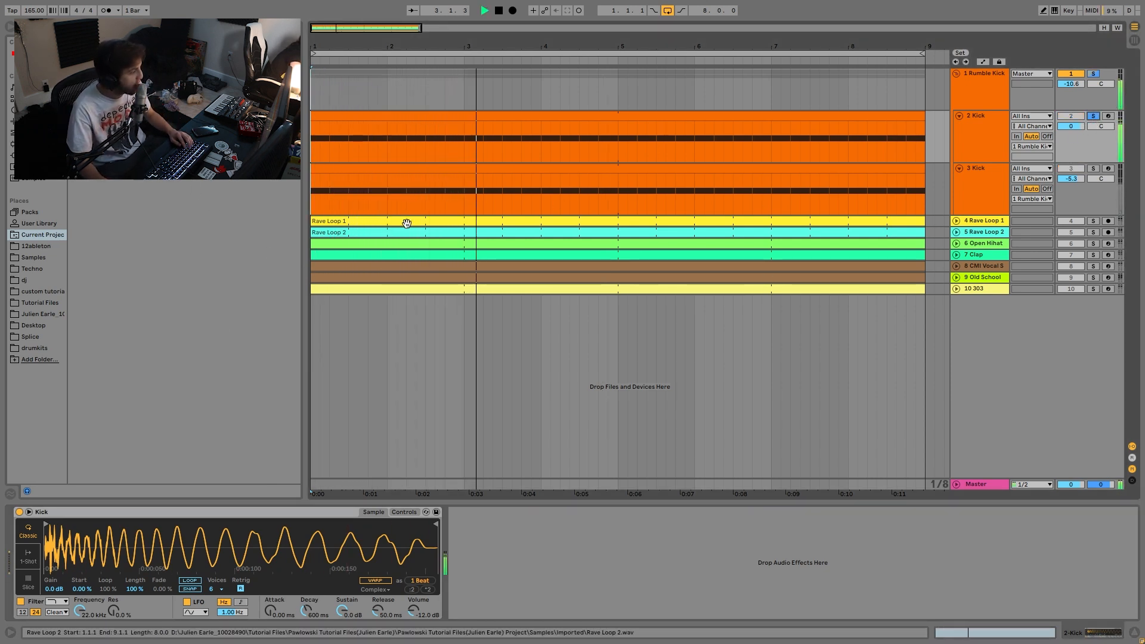
- Solo the second Kick track (track 3) and review its device chain from the Reverb through to the sidechained Compressor
{"action": "left_click", "coordinate": [998, 181]}
{"action": "key", "text": "space"}
{"action": "left_click", "coordinate": [1094, 169]}
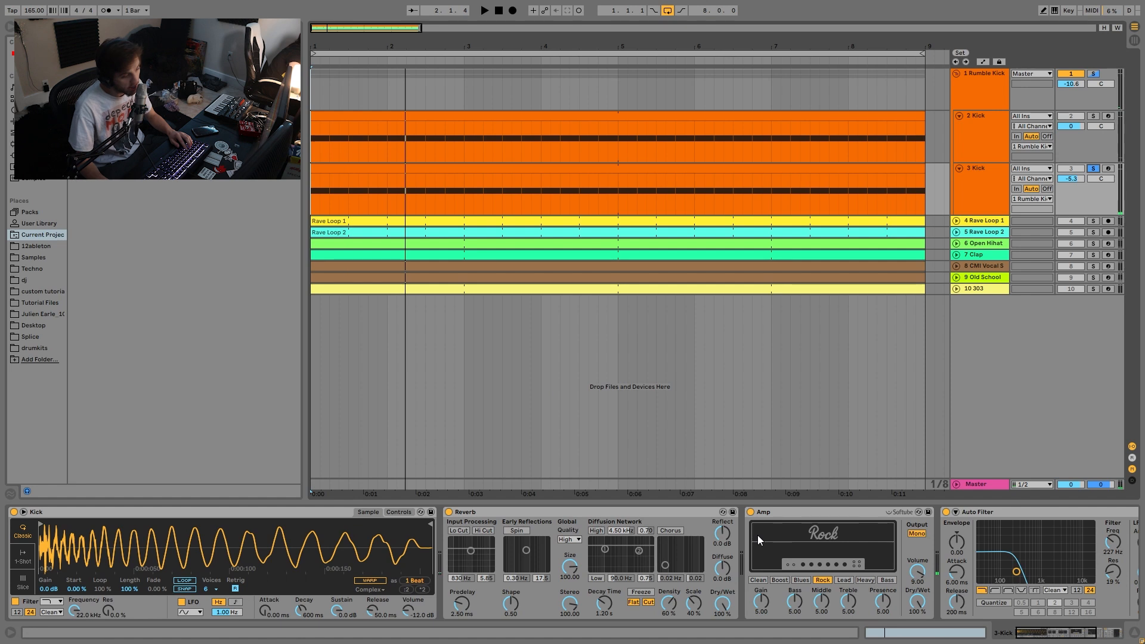
{"action": "scroll", "coordinate": [759, 537], "scroll_direction": "right", "scroll_amount": 5}
{"action": "scroll", "coordinate": [779, 535], "scroll_direction": "right", "scroll_amount": 4}
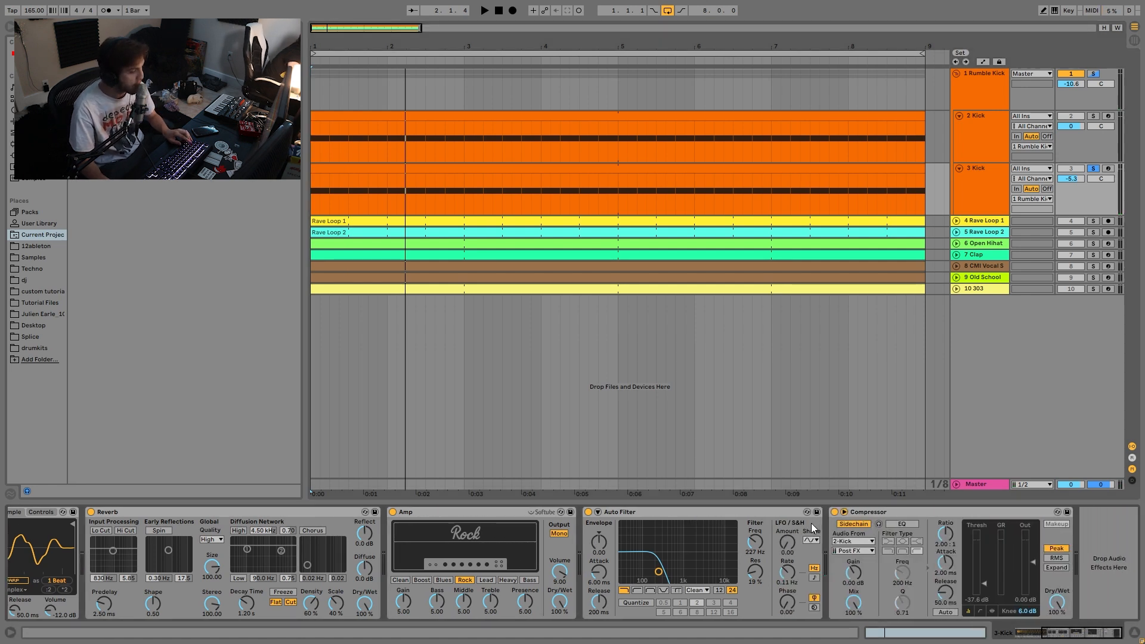
{"action": "scroll", "coordinate": [605, 565], "scroll_direction": "left", "scroll_amount": 4}
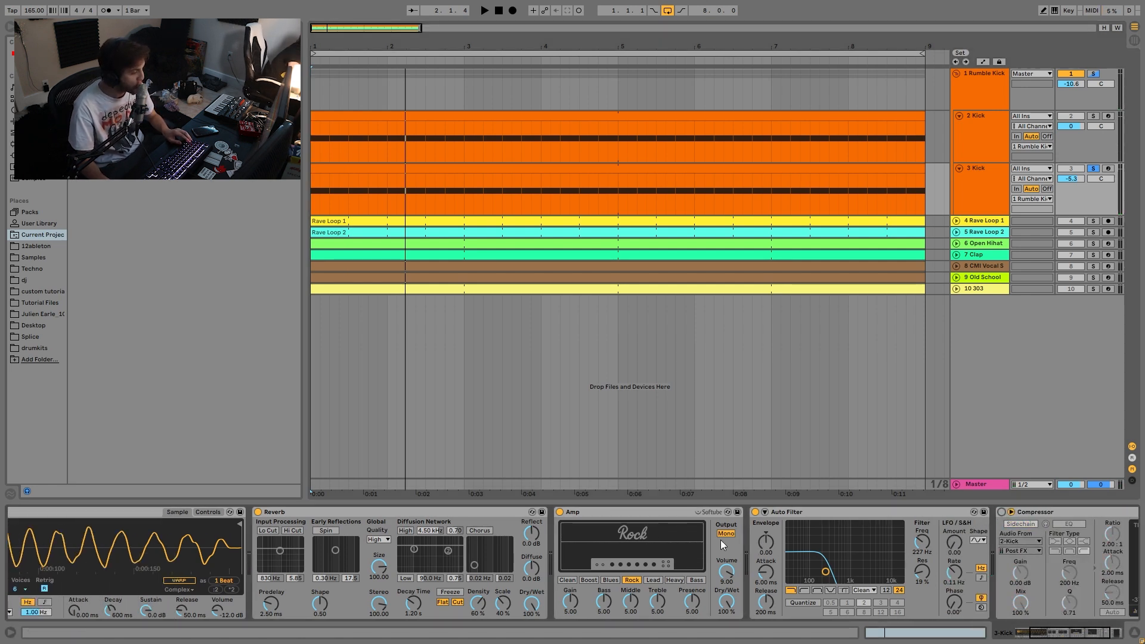
- Bypass the Auto Filter and Amp on the second Kick track and play it with the Reverb active
{"action": "left_click", "coordinate": [755, 515]}
{"action": "scroll", "coordinate": [604, 543], "scroll_direction": "left", "scroll_amount": 2}
{"action": "left_click", "coordinate": [619, 513]}
{"action": "left_click", "coordinate": [318, 513]}
{"action": "left_click", "coordinate": [318, 513]}
{"action": "key", "text": "space"}
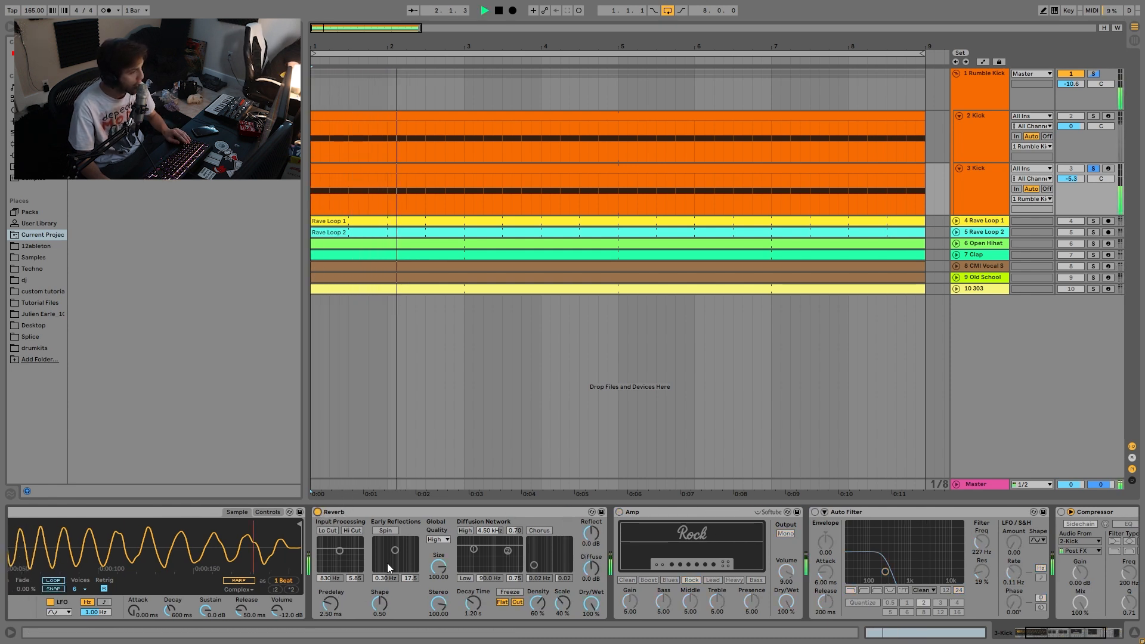
- Reactivate the Amp and the Auto Filter one at a time, playing the second Kick track to hear each
{"action": "left_click", "coordinate": [619, 512]}
{"action": "key", "text": "space"}
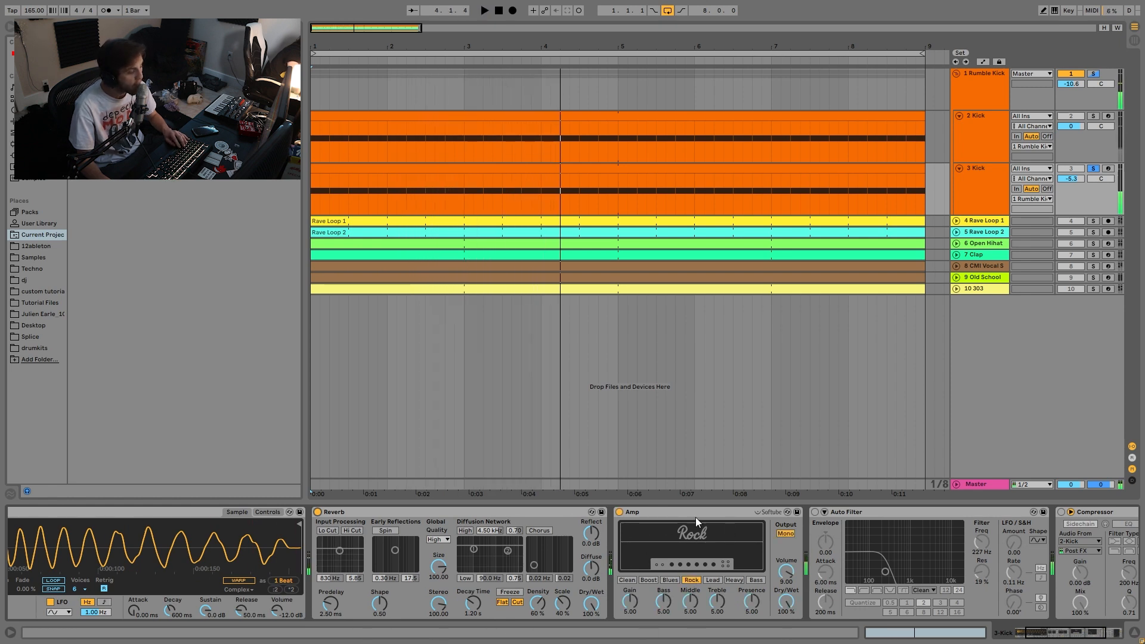
{"action": "key", "text": "space"}
{"action": "left_click", "coordinate": [814, 513]}
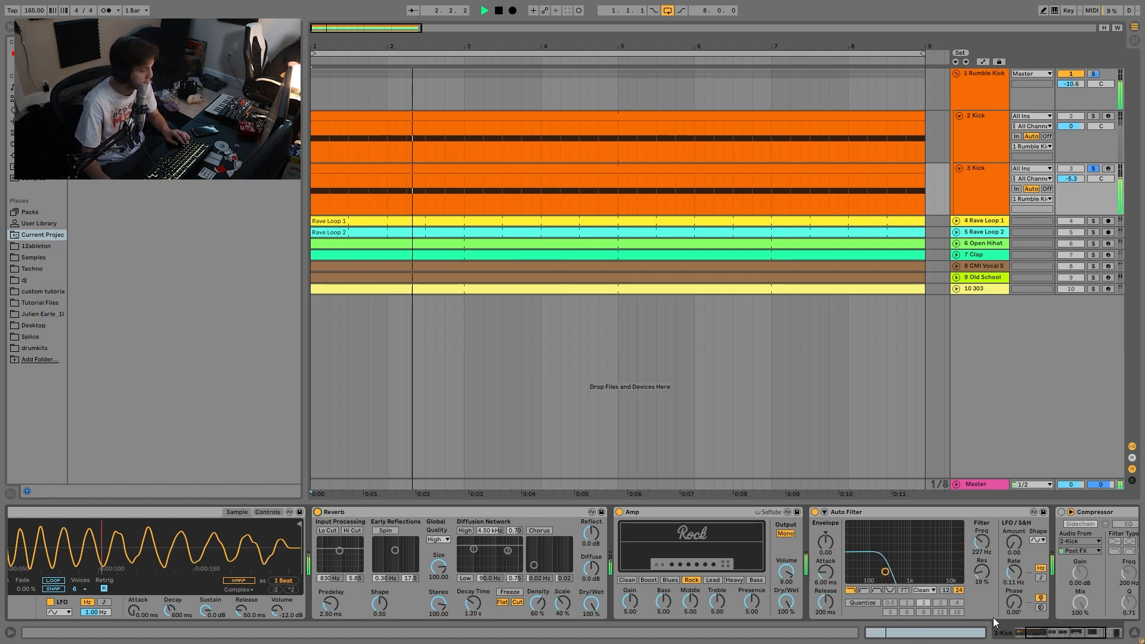
{"action": "key", "text": "space"}
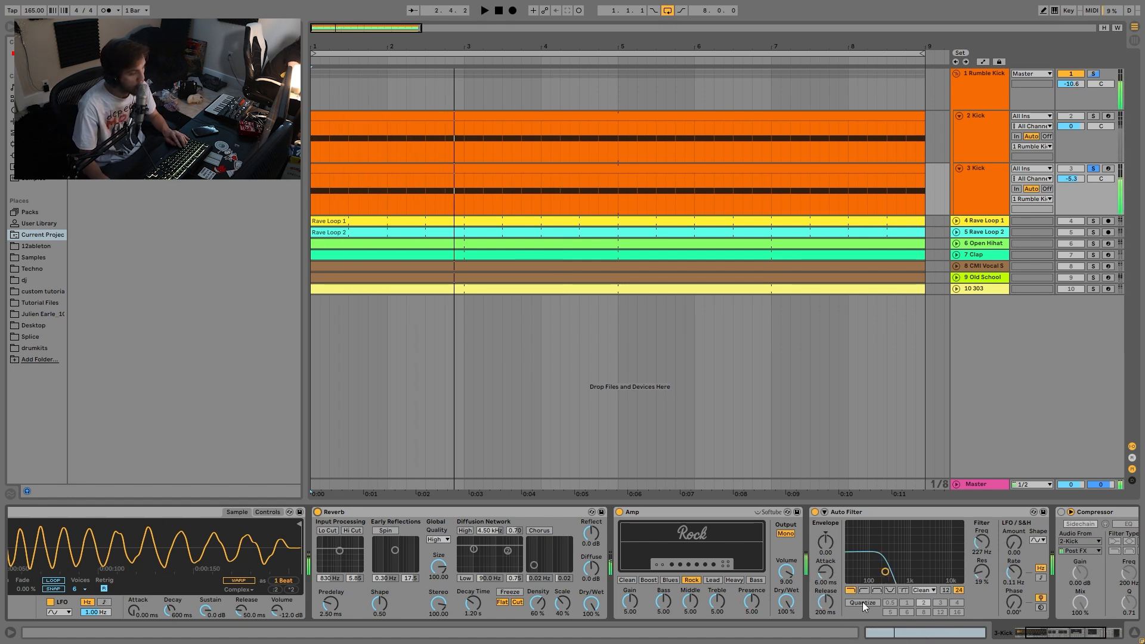
- Reactivate the Compressor on the second Kick track and play it to hear the sidechain ducking
{"action": "left_click", "coordinate": [1061, 512]}
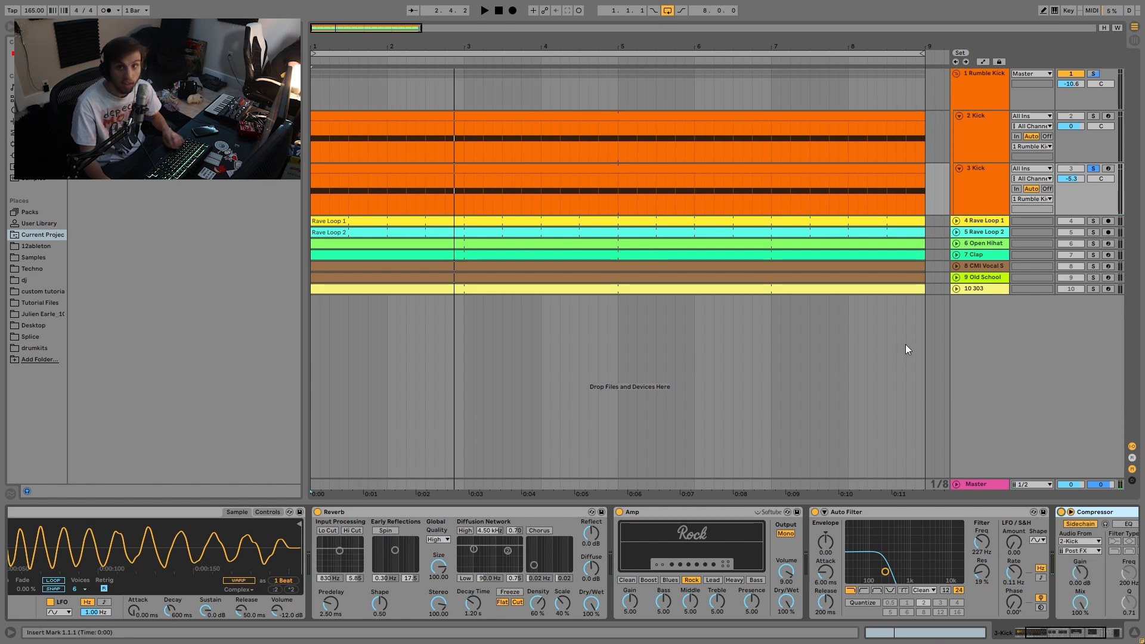
{"action": "scroll", "coordinate": [1014, 525], "scroll_direction": "right", "scroll_amount": 5}
{"action": "key", "text": "space"}
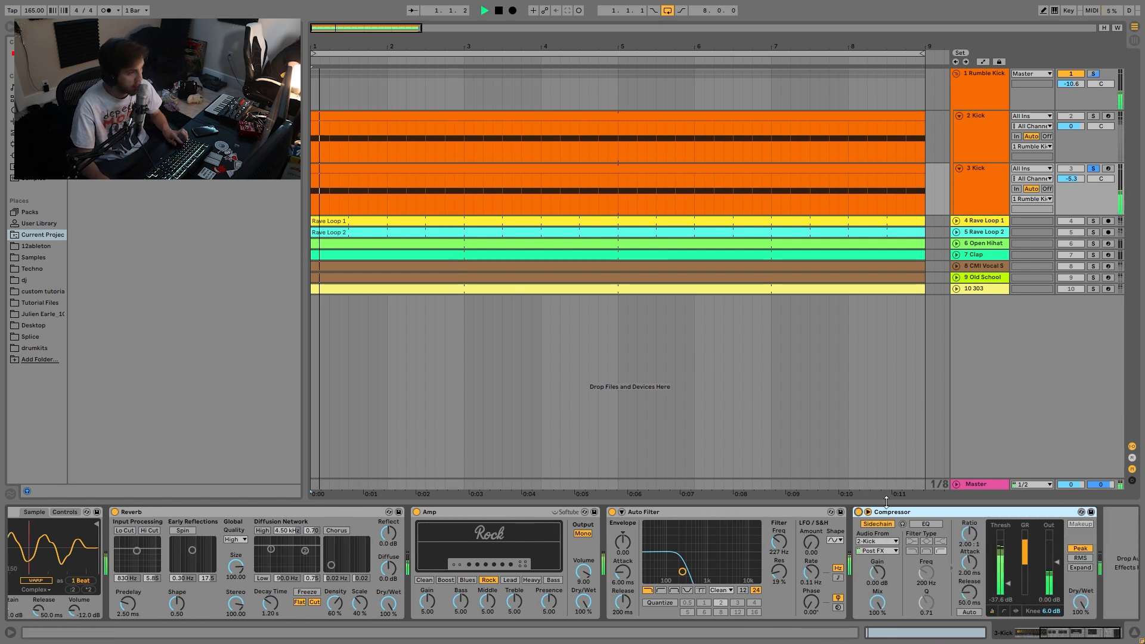
- Add an Arpeggiator with a 1/16 rate and 126 % gate before the second Kick track's sampler and play the result
{"action": "scroll", "coordinate": [736, 547], "scroll_direction": "left", "scroll_amount": 5}
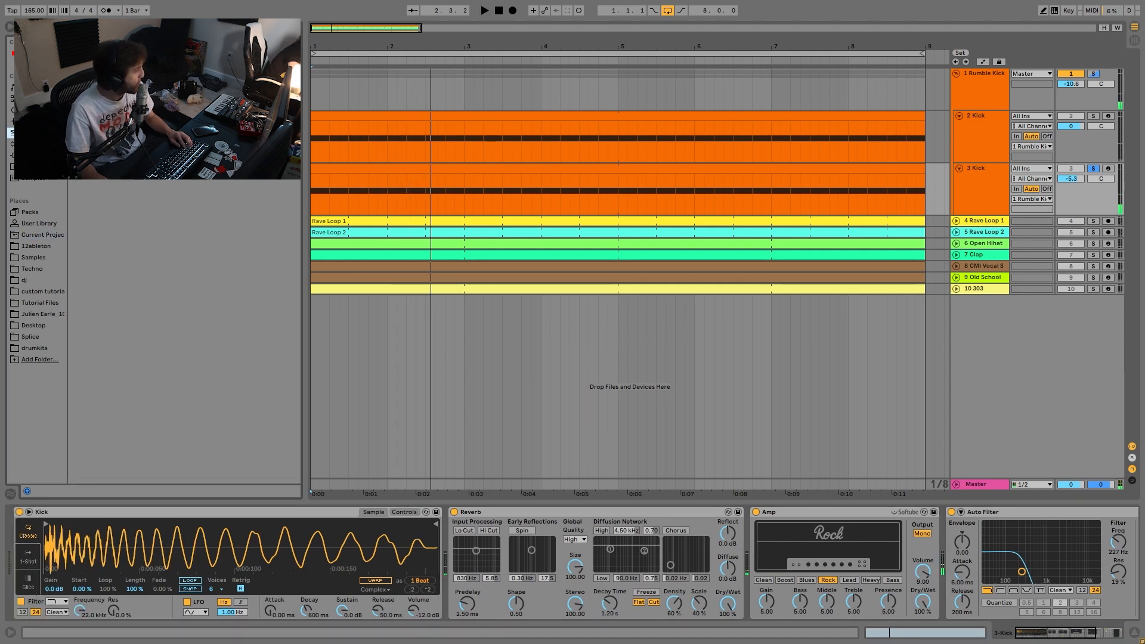
{"action": "double_click", "coordinate": [96, 53]}
{"action": "left_click_drag", "start_coordinate": [67, 569], "coordinate": [98, 549]}
{"action": "key", "text": "space"}
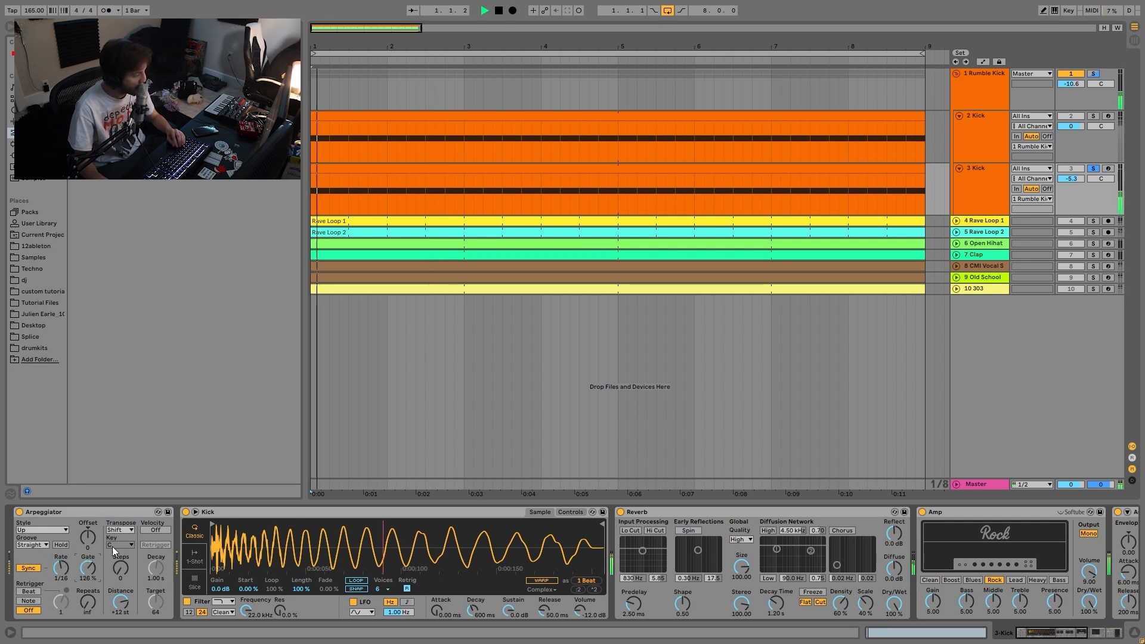
{"action": "key", "text": "space"}
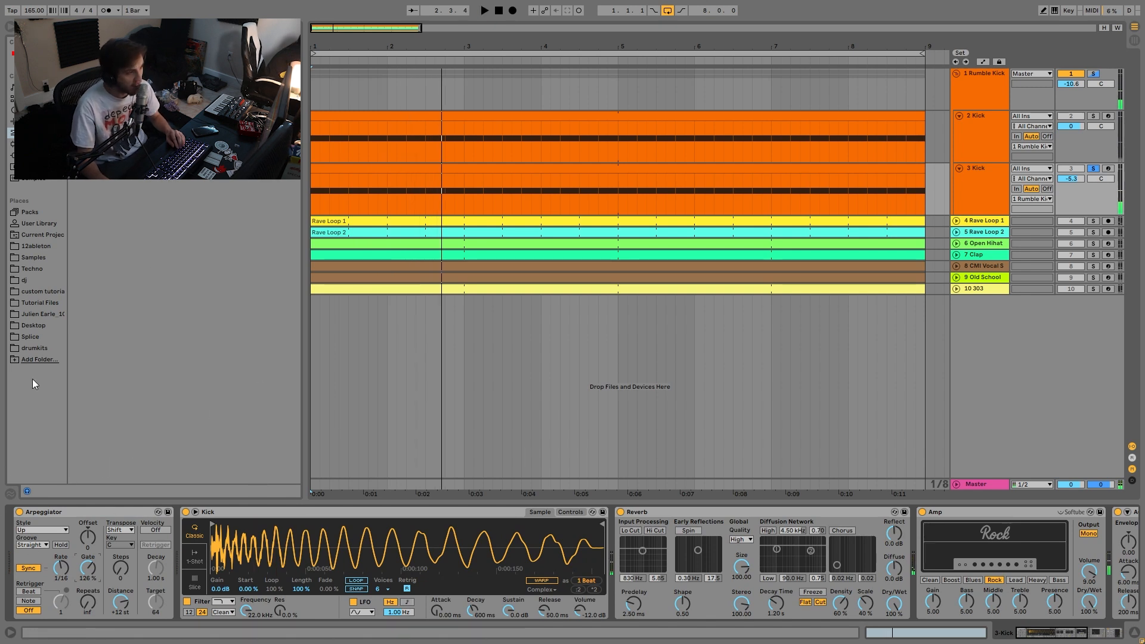
- Delete the Arpeggiator from the second Kick track
{"action": "left_click", "coordinate": [68, 512]}
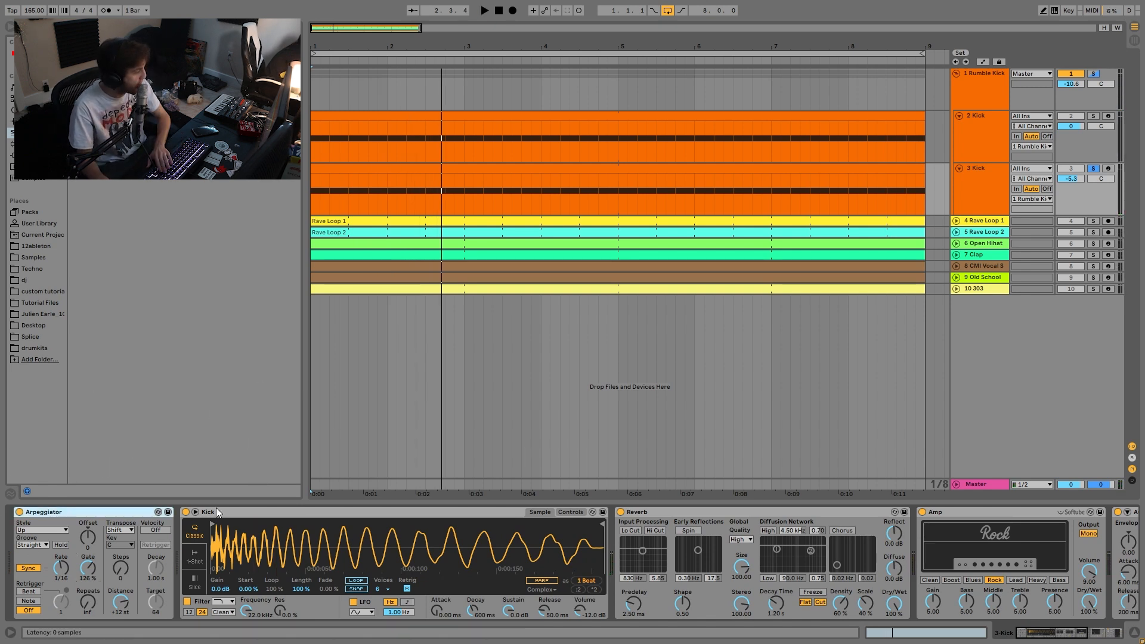
{"action": "key", "text": "Delete"}
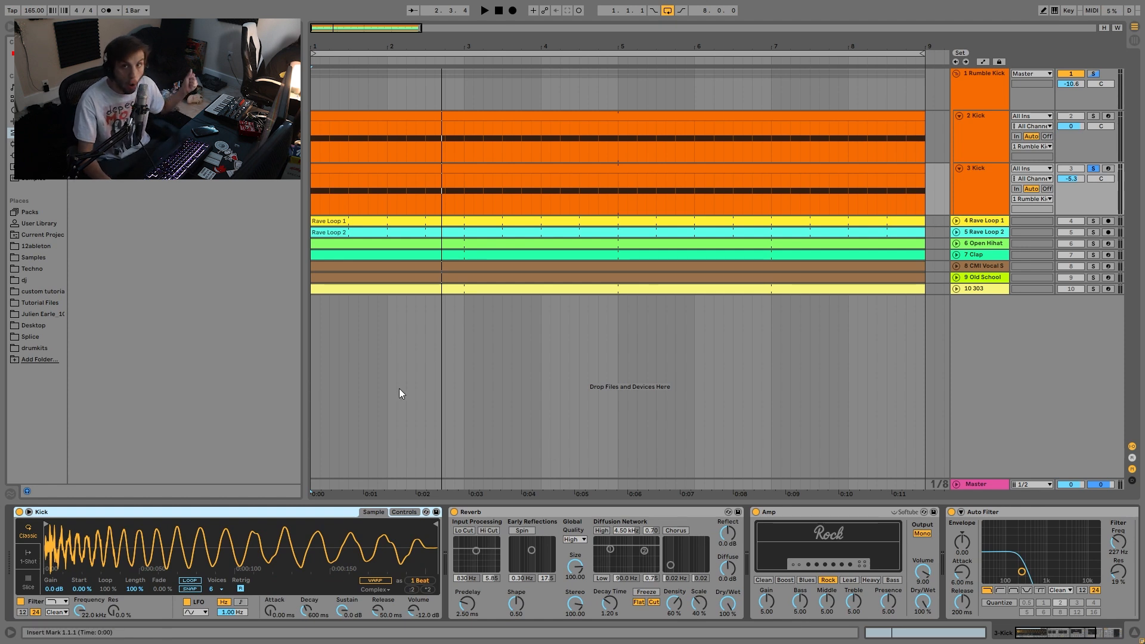
- Solo the first Kick track along with the second and play both layers together
{"action": "key", "text": "space"}
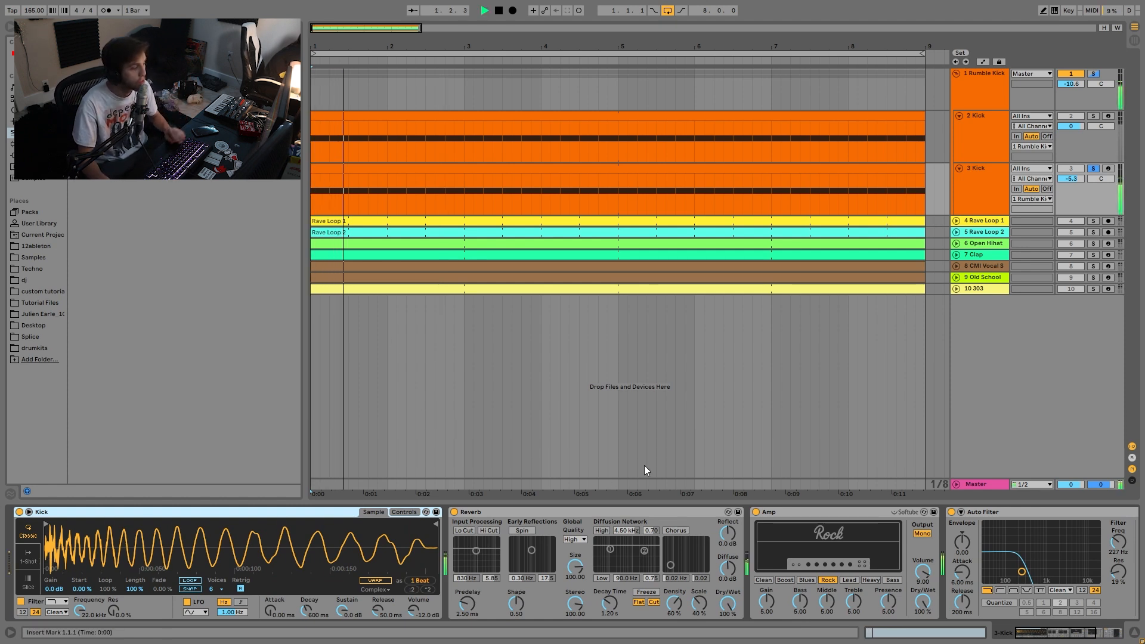
{"action": "left_click", "coordinate": [1094, 116]}
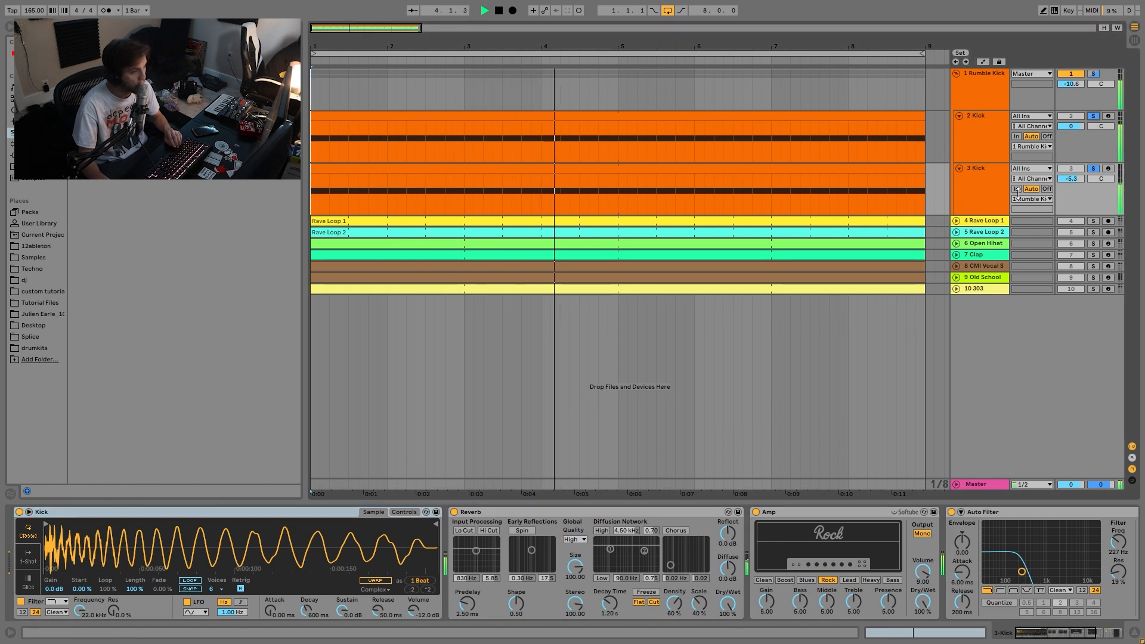
{"action": "key", "text": "space"}
{"action": "key", "text": "space"}
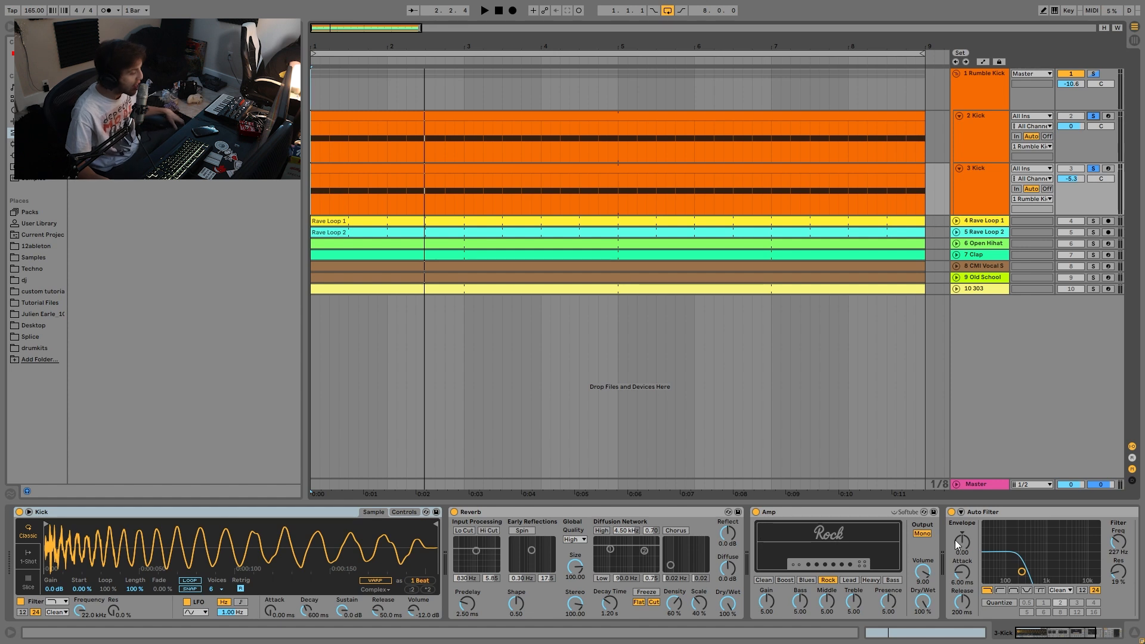
- Try adjusting the Auto Filter's cutoff frequency on the second Kick track and play both layers
{"action": "scroll", "coordinate": [953, 560], "scroll_direction": "down", "scroll_amount": 3}
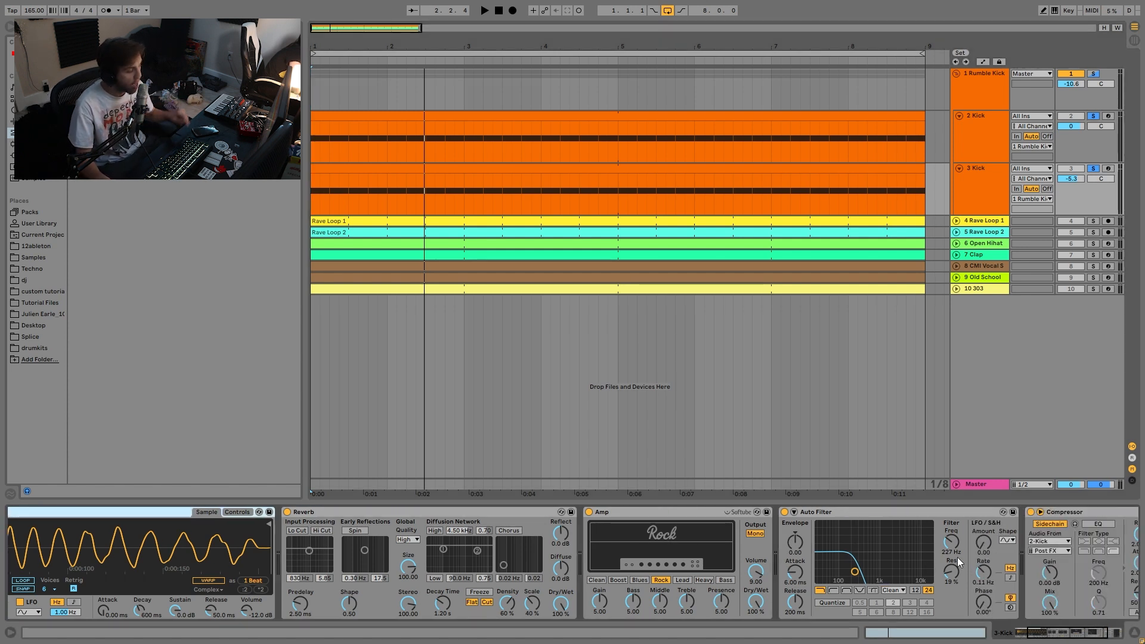
{"action": "left_click", "coordinate": [952, 543]}
{"action": "left_click_drag", "start_coordinate": [952, 543], "coordinate": [962, 555]}
{"action": "key", "text": "space"}
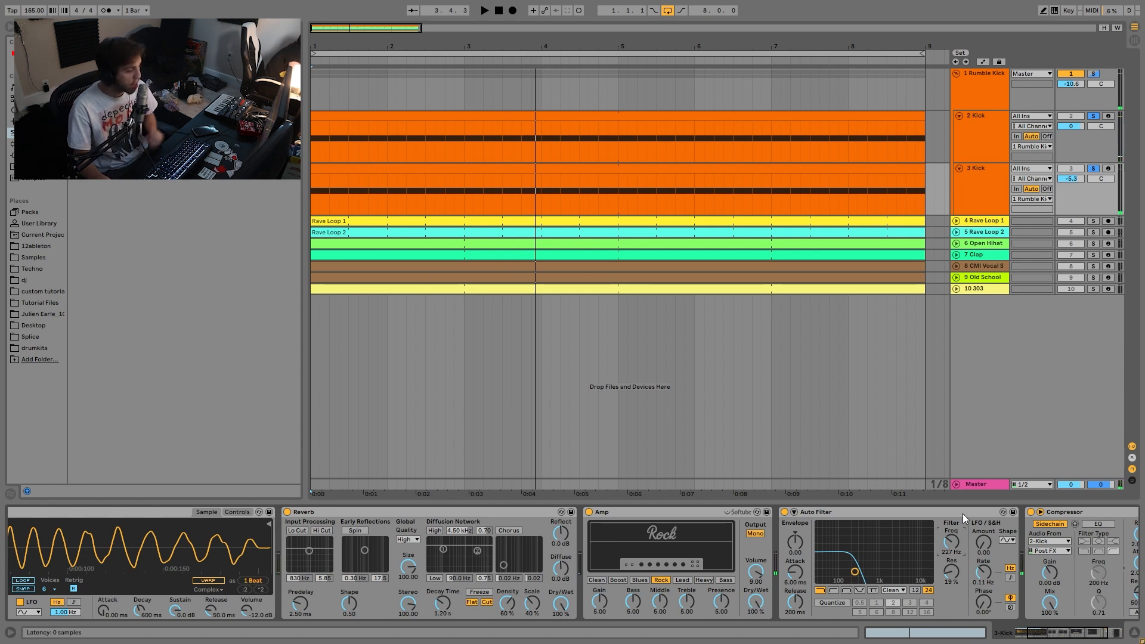
- Replay the two soloed Kick layers to hear the combined rumble
{"action": "key", "text": "space"}
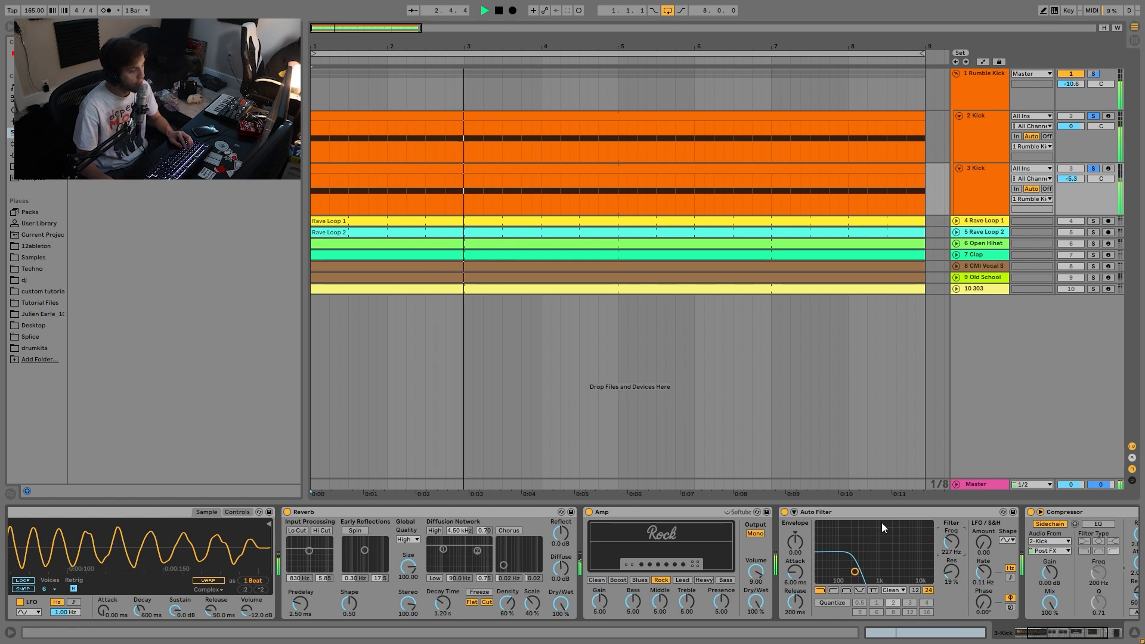
{"action": "key", "text": "space"}
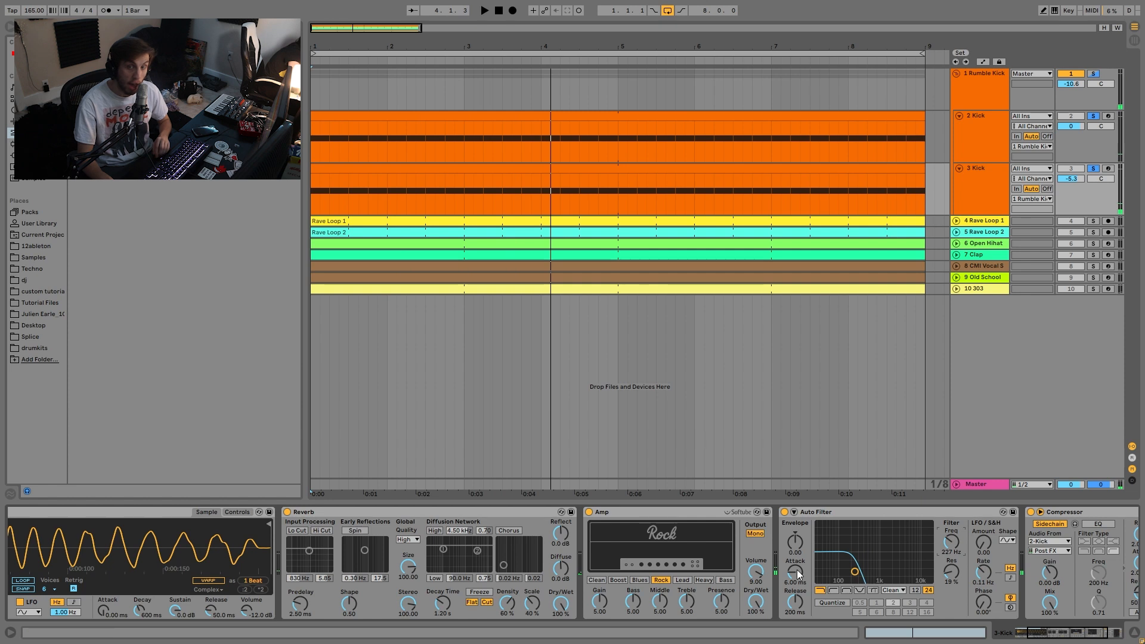
{"action": "key", "text": "space"}
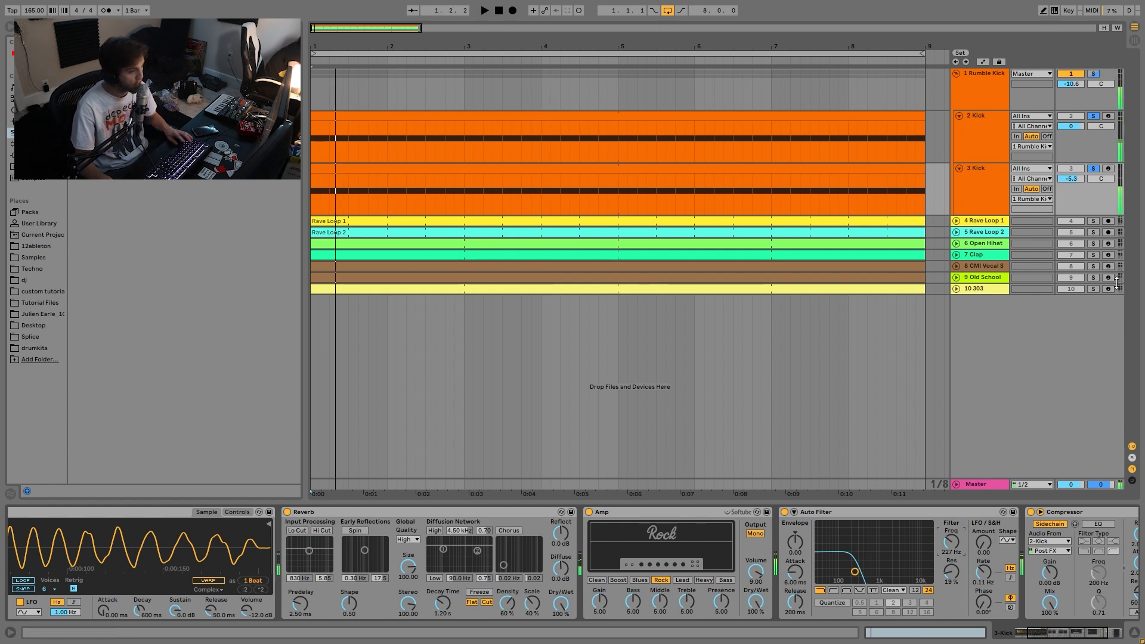
{"action": "left_click", "coordinate": [1093, 289]}
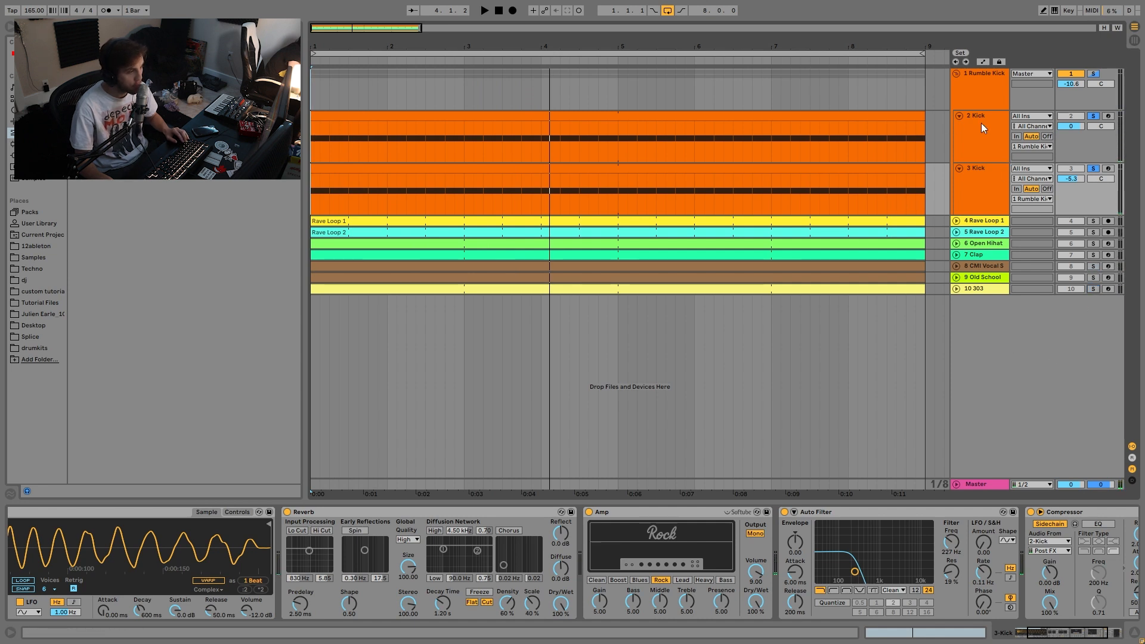
- Show the Rumble Kick group's Saturator, solo the whole group and return the play position to the start
{"action": "left_click", "coordinate": [977, 74]}
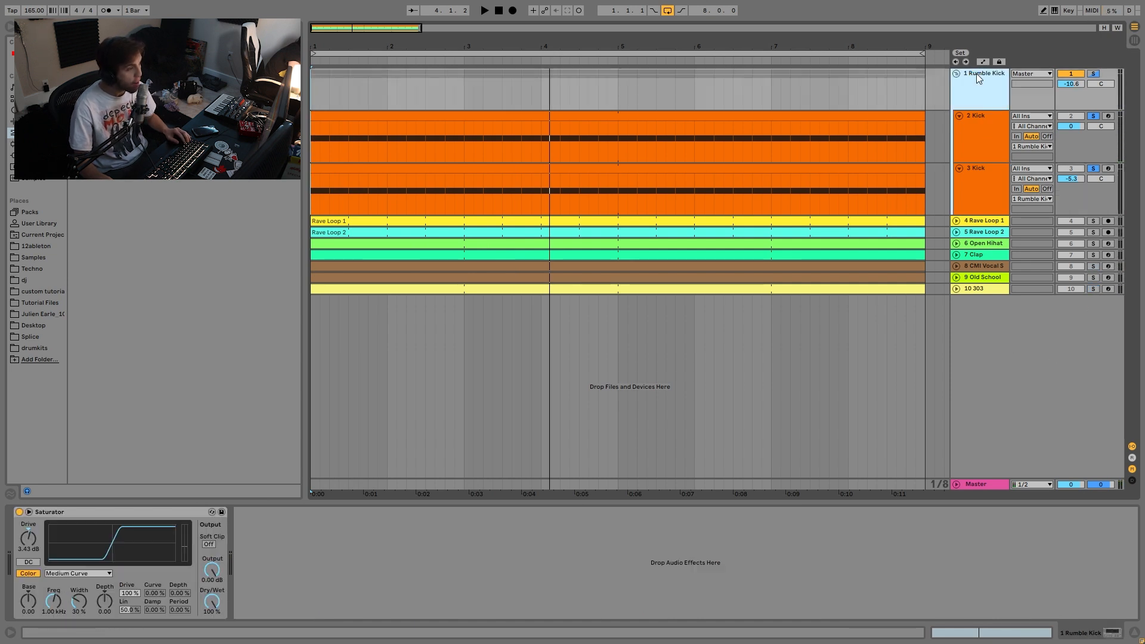
{"action": "left_click", "coordinate": [1093, 74]}
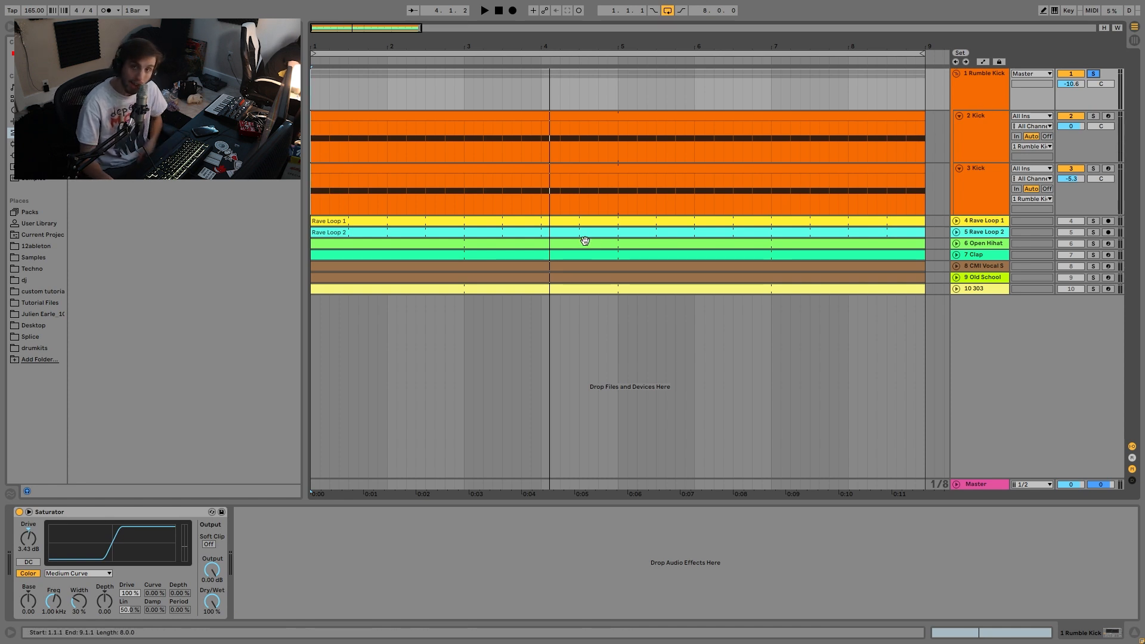
{"action": "left_click", "coordinate": [256, 605]}
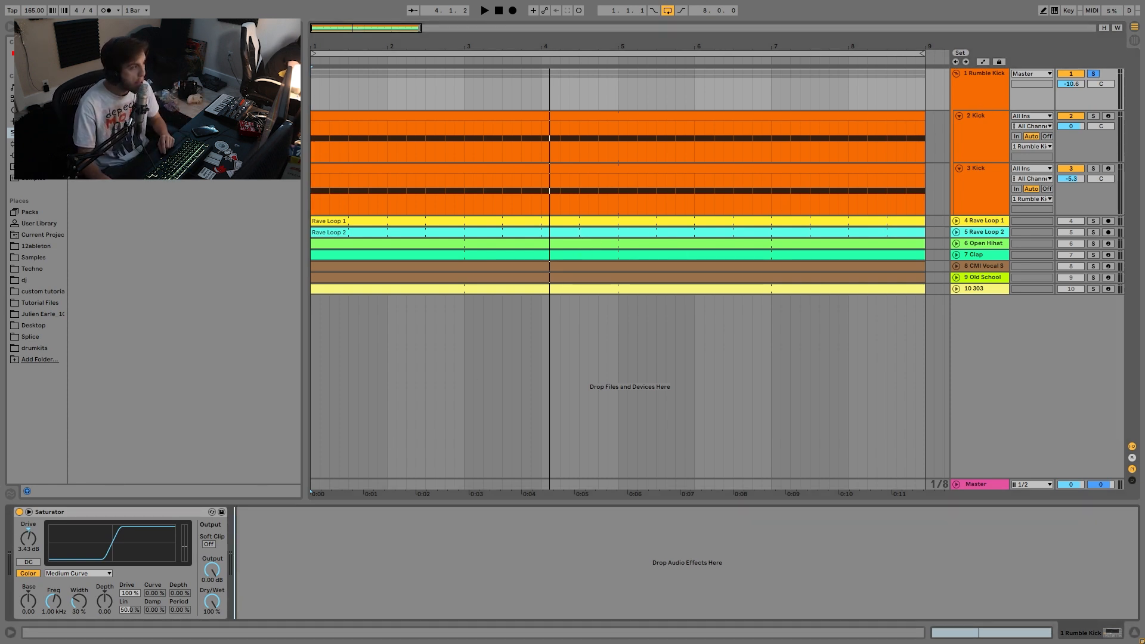
{"action": "left_click", "coordinate": [314, 87]}
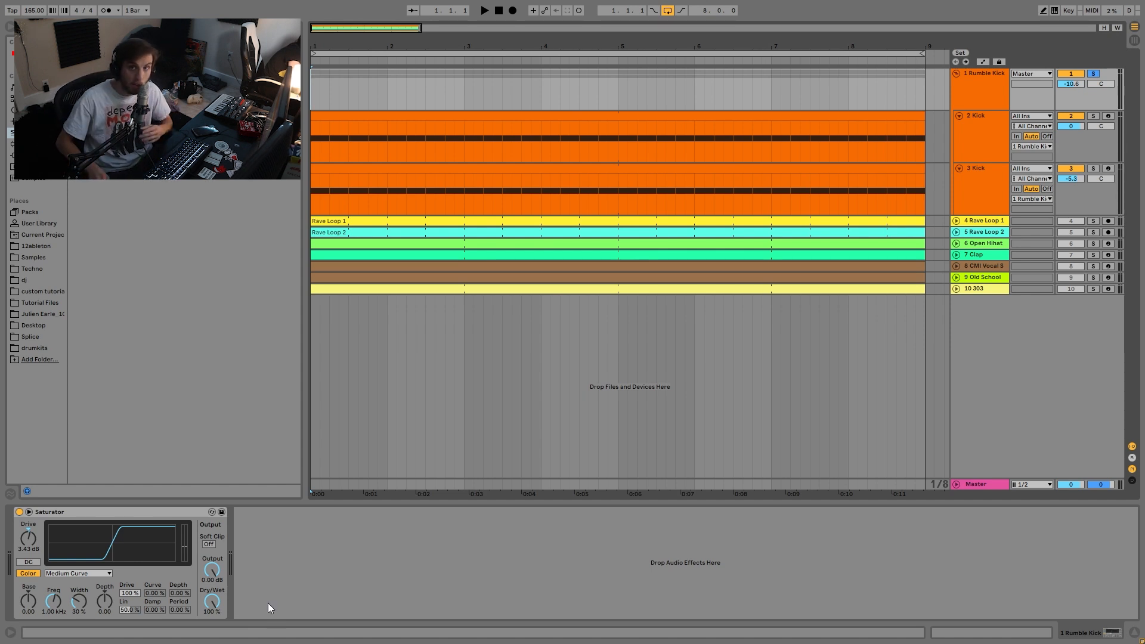
- Compare the Kick layers by soloing them in turn during playback, ending on the first, and reopen the Rumble Kick group's Saturator
{"action": "left_click", "coordinate": [1061, 203]}
{"action": "left_click", "coordinate": [1094, 169]}
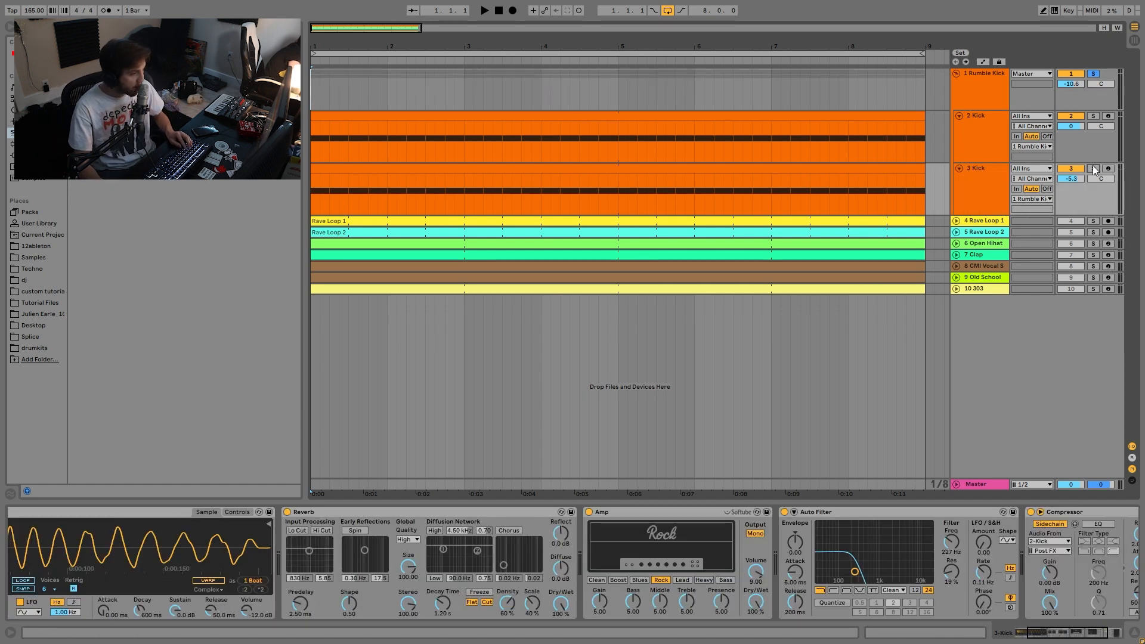
{"action": "key", "text": "space"}
{"action": "left_click", "coordinate": [1094, 116]}
{"action": "left_click", "coordinate": [993, 142]}
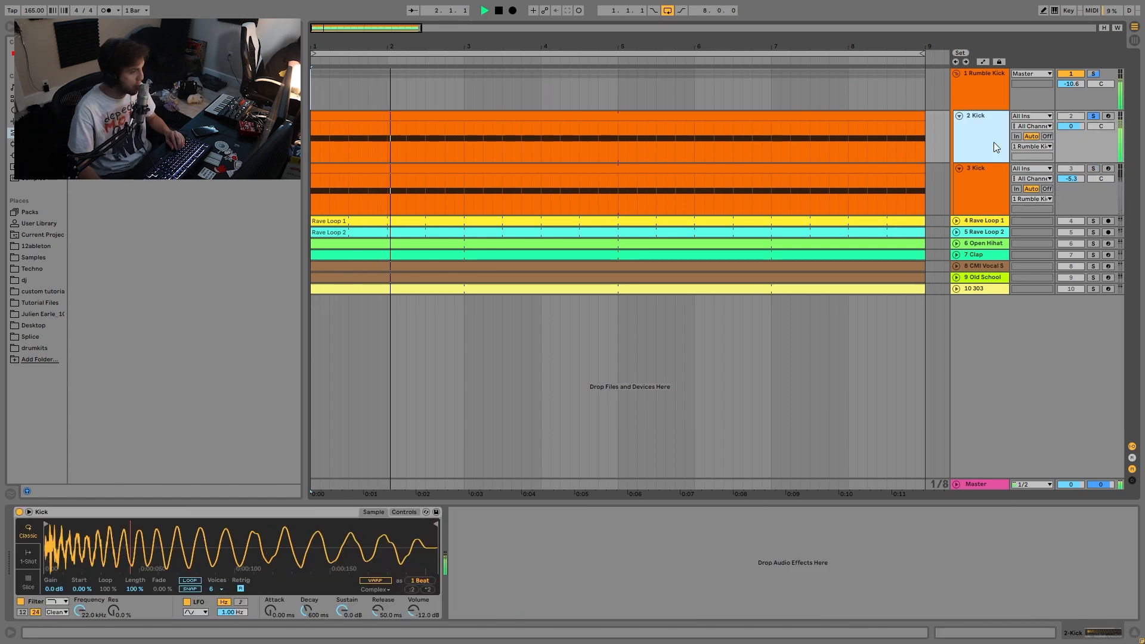
{"action": "key", "text": "space"}
{"action": "left_click", "coordinate": [983, 77]}
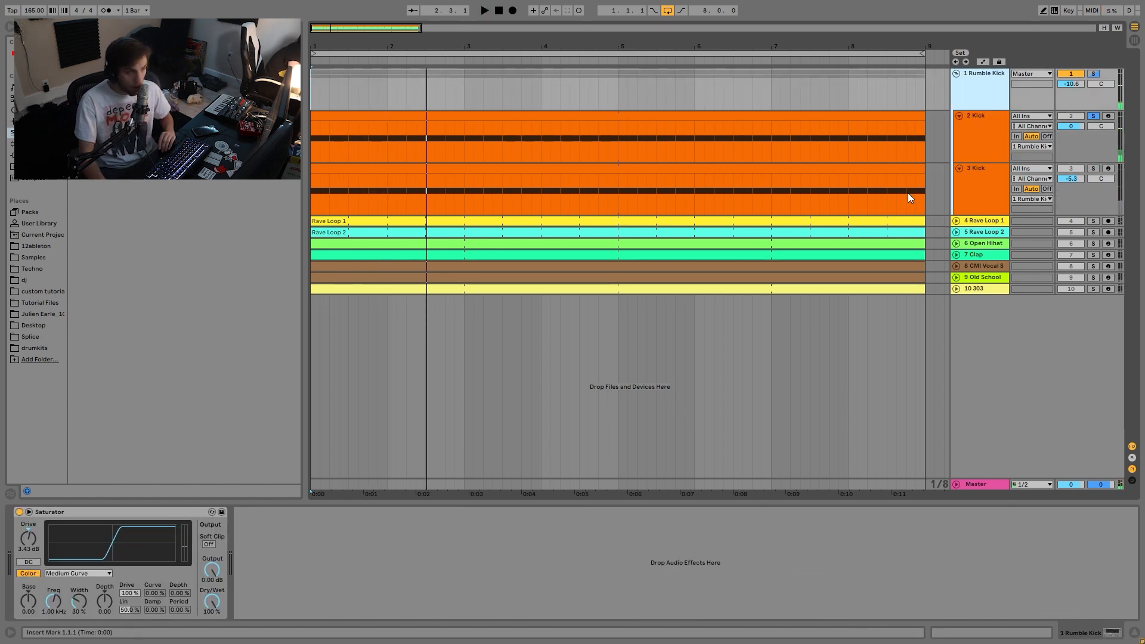
- Solo the whole Rumble Kick group and play it to hear both Kick layers through the Saturator
{"action": "left_click", "coordinate": [1094, 74]}
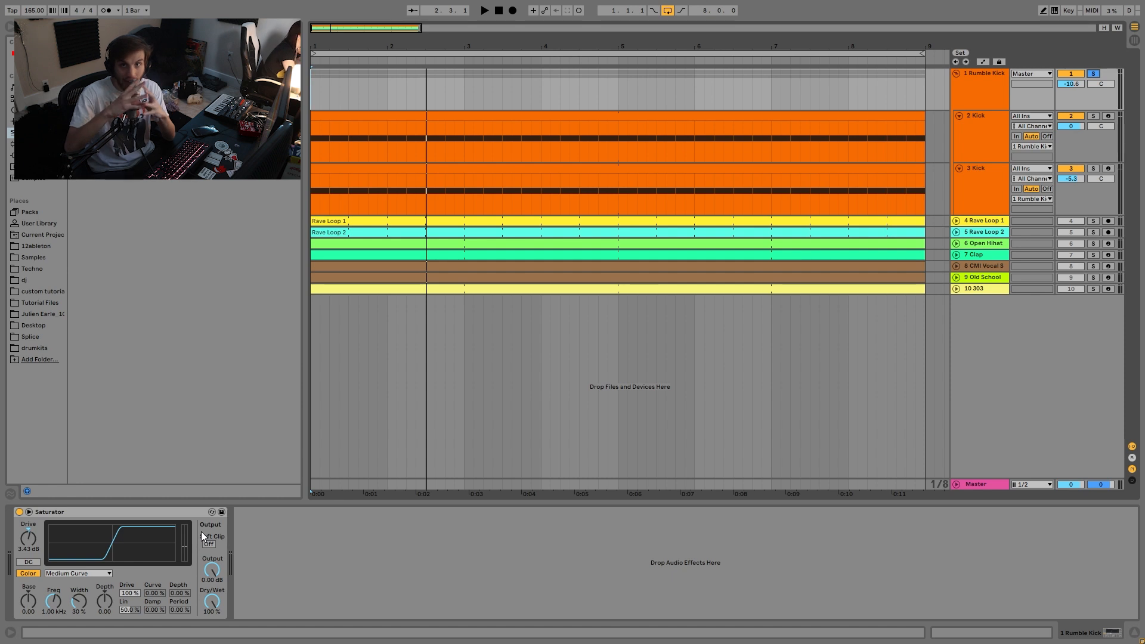
{"action": "key", "text": "space"}
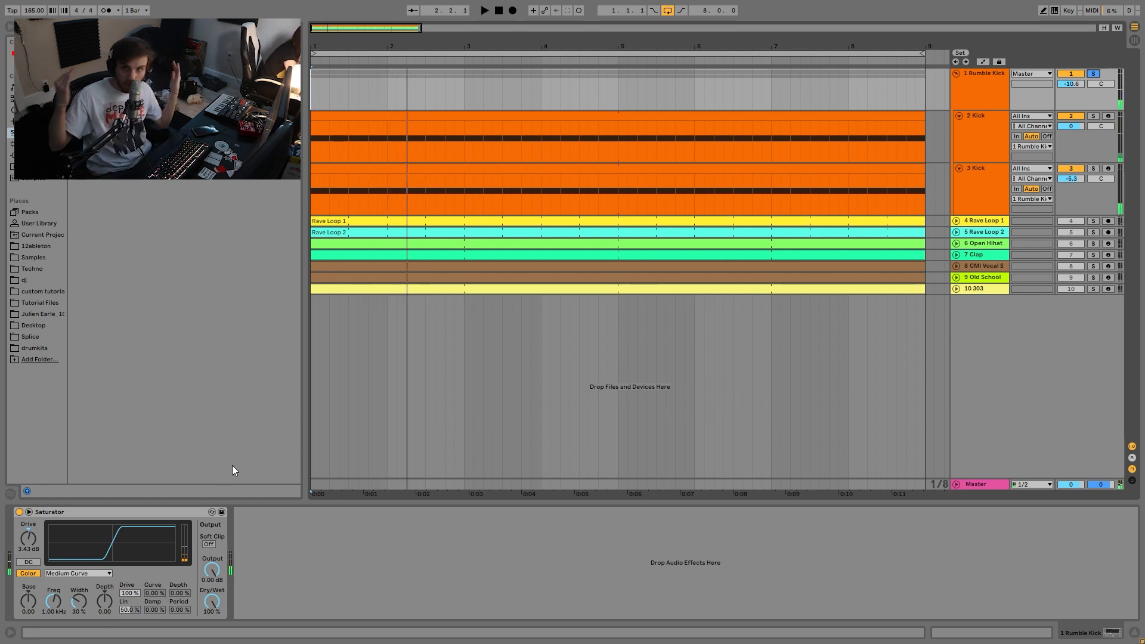
{"action": "key", "text": "space"}
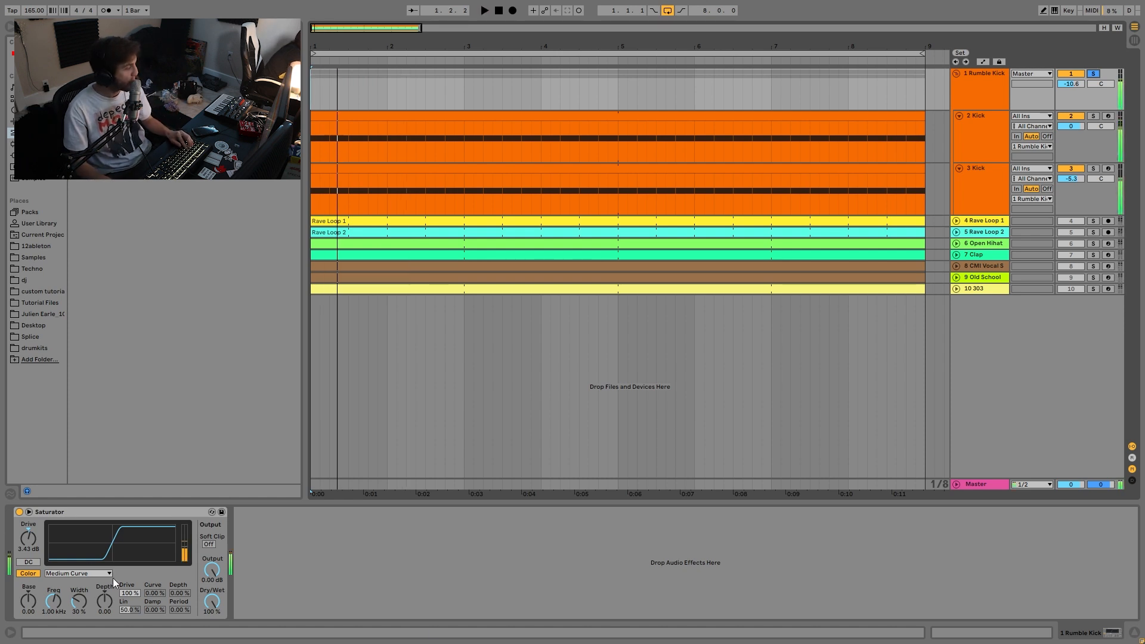
- Try the Analog Clip curve in the Rumble Kick group's Saturator, comparing it with Medium Curve during playback, and restore Medium Curve
{"action": "left_click", "coordinate": [71, 574]}
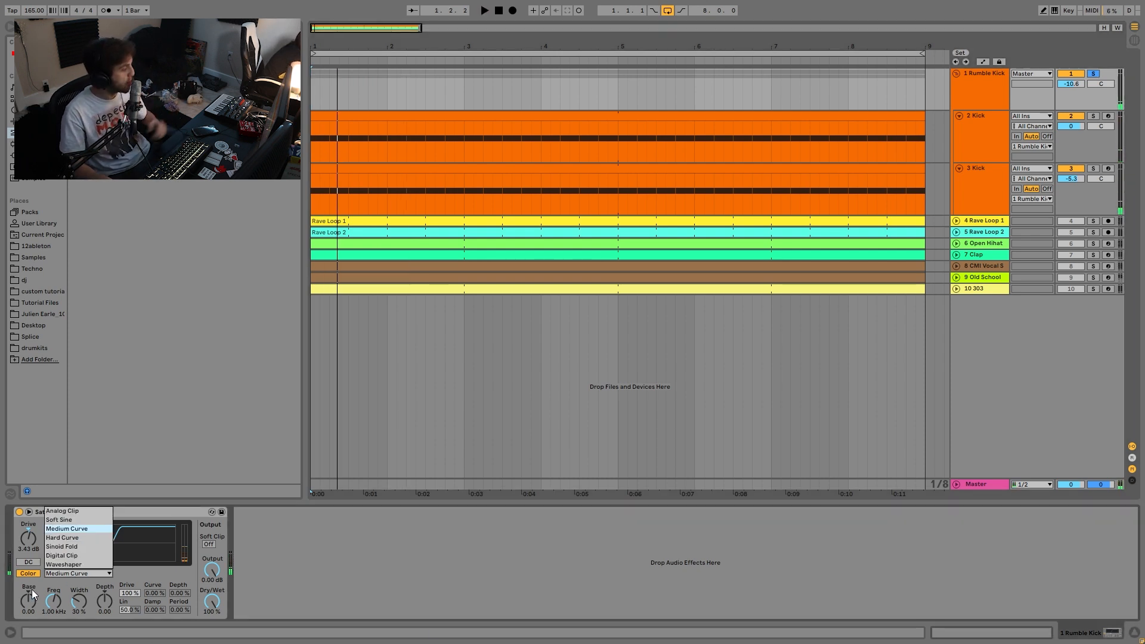
{"action": "left_click", "coordinate": [53, 531]}
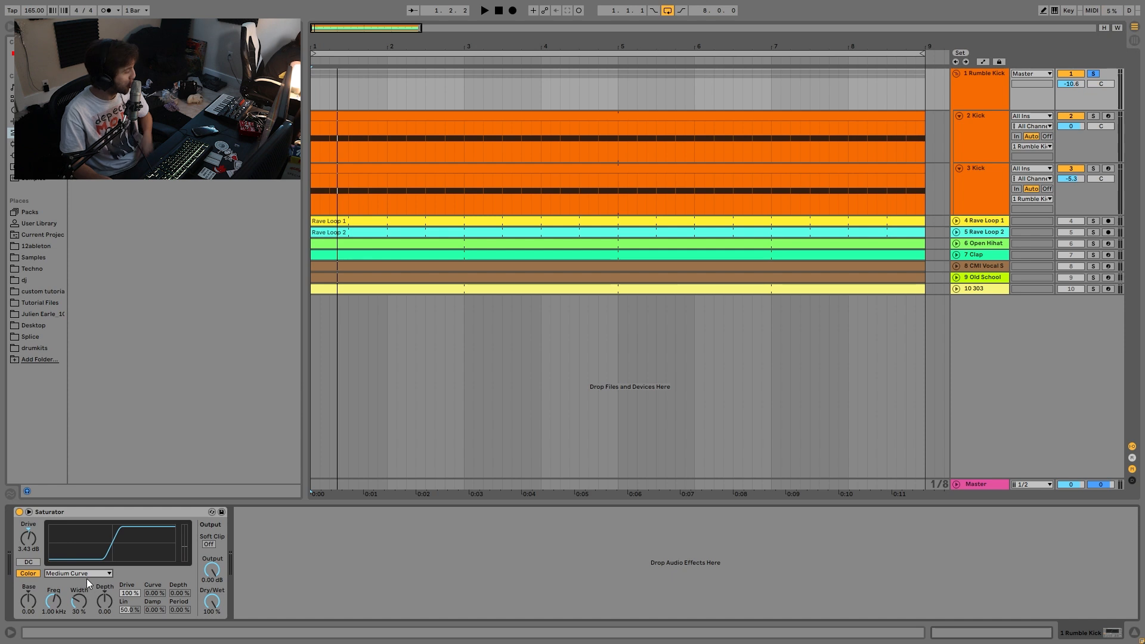
{"action": "left_click", "coordinate": [87, 576]}
{"action": "left_click", "coordinate": [69, 511]}
{"action": "key", "text": "space"}
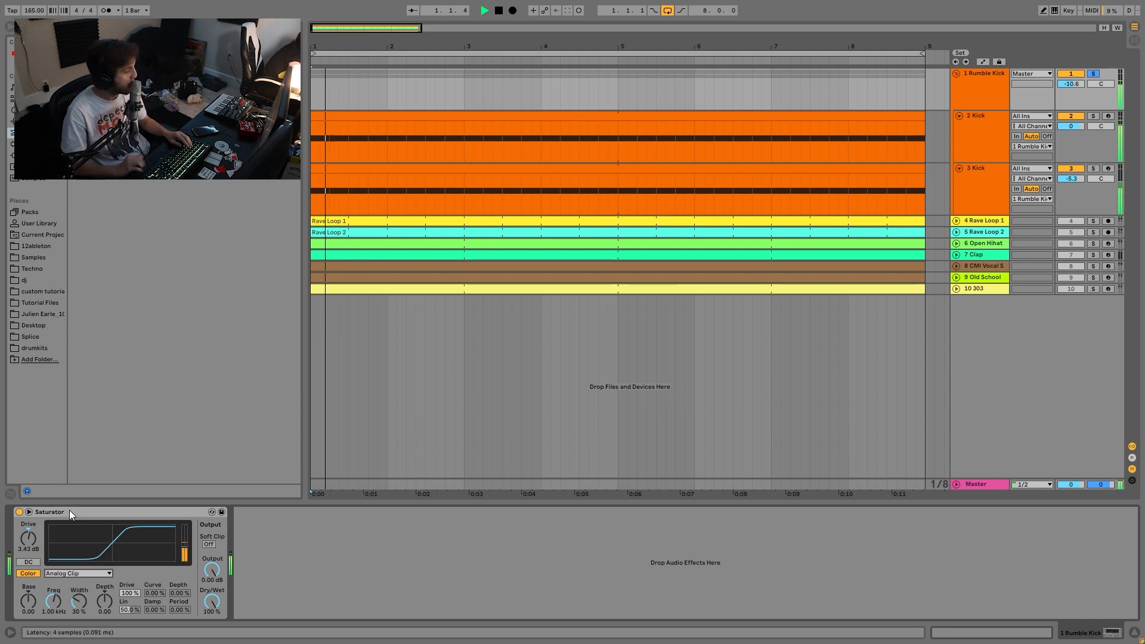
{"action": "key", "text": "ctrl+z"}
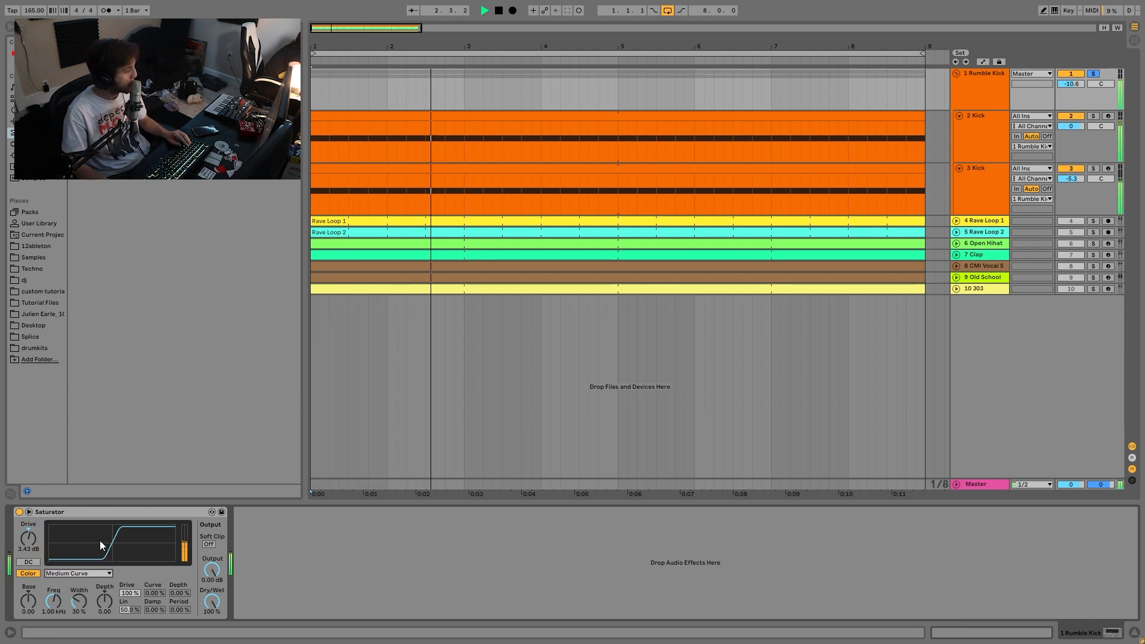
{"action": "key", "text": "Up"}
{"action": "key", "text": "Down"}
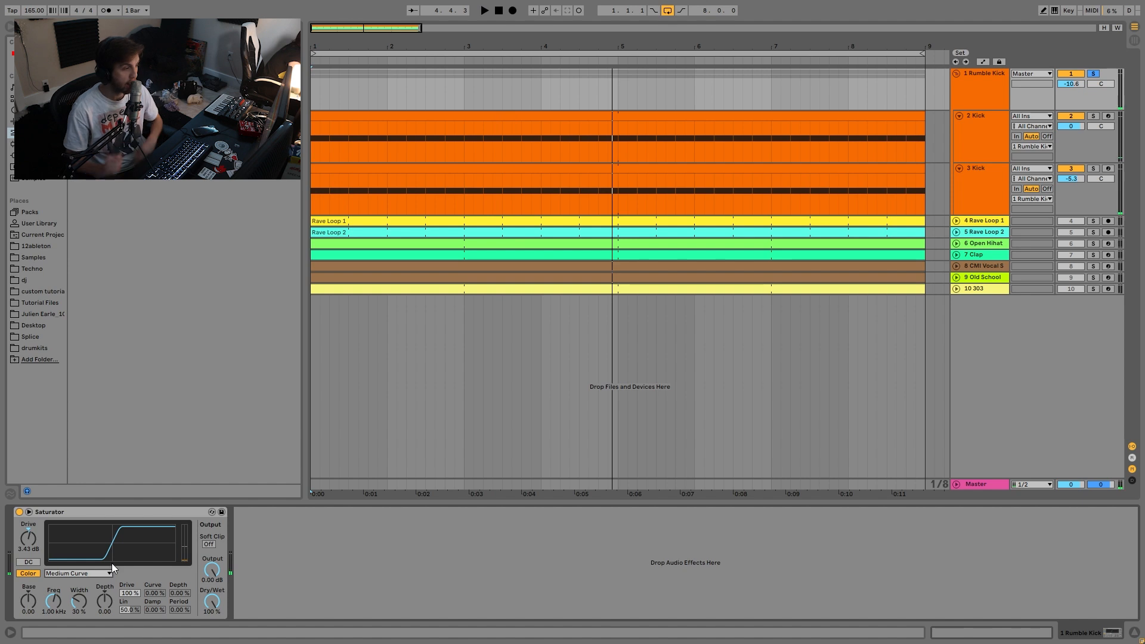
- Unfold the Rave Loop 1 and Rave Loop 2 tracks and play them soloed together with the Rumble Kick group
{"action": "left_click", "coordinate": [1094, 221]}
{"action": "key", "text": "space"}
{"action": "left_click", "coordinate": [956, 232]}
{"action": "left_click", "coordinate": [957, 221]}
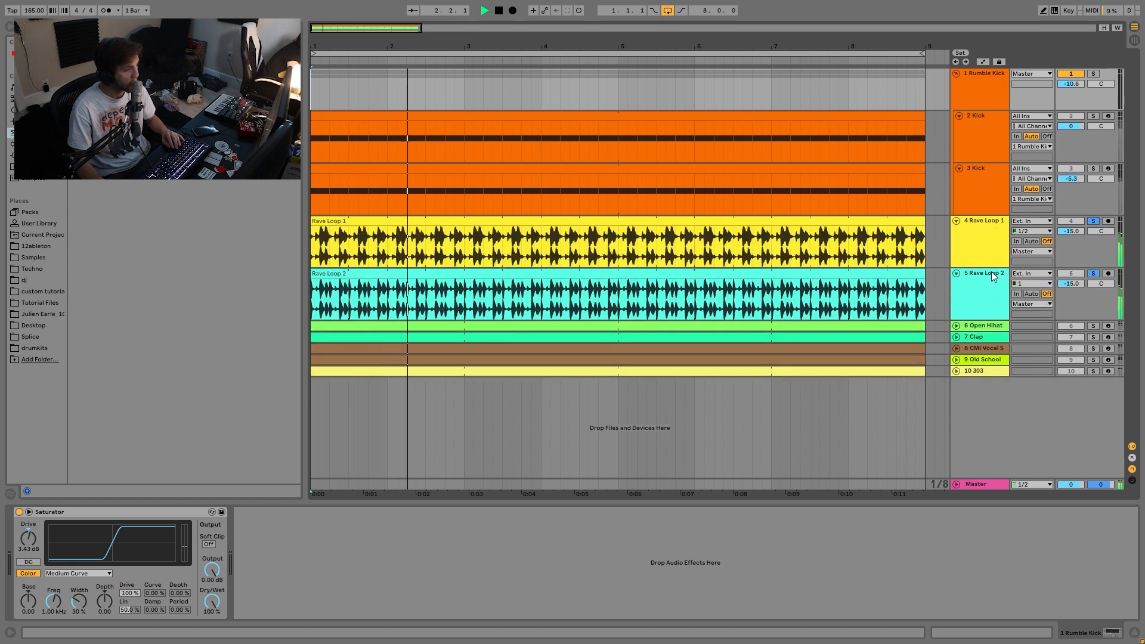
{"action": "left_click", "coordinate": [1093, 74]}
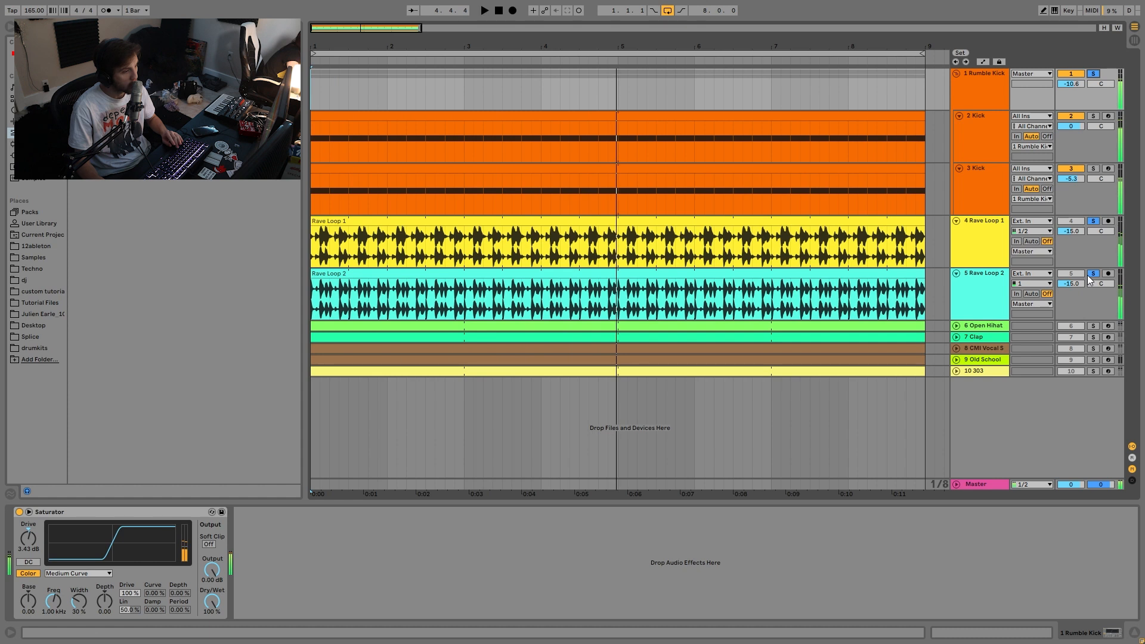
- Solo only the Rave Loop 1 track, select it and play it by itself
{"action": "left_click", "coordinate": [1097, 222]}
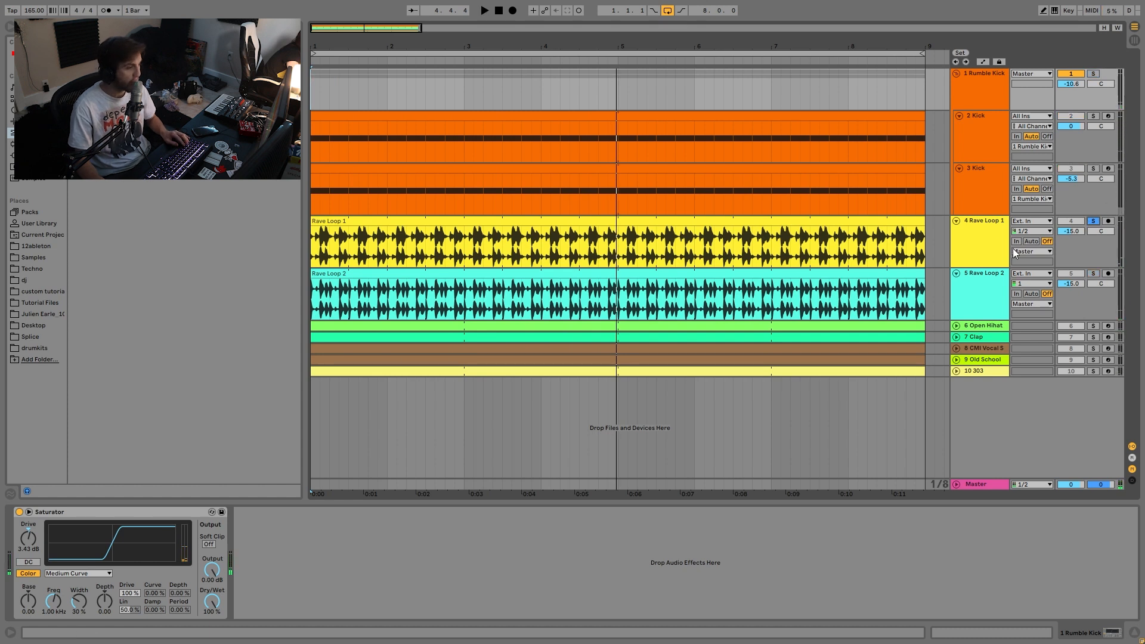
{"action": "left_click", "coordinate": [997, 241]}
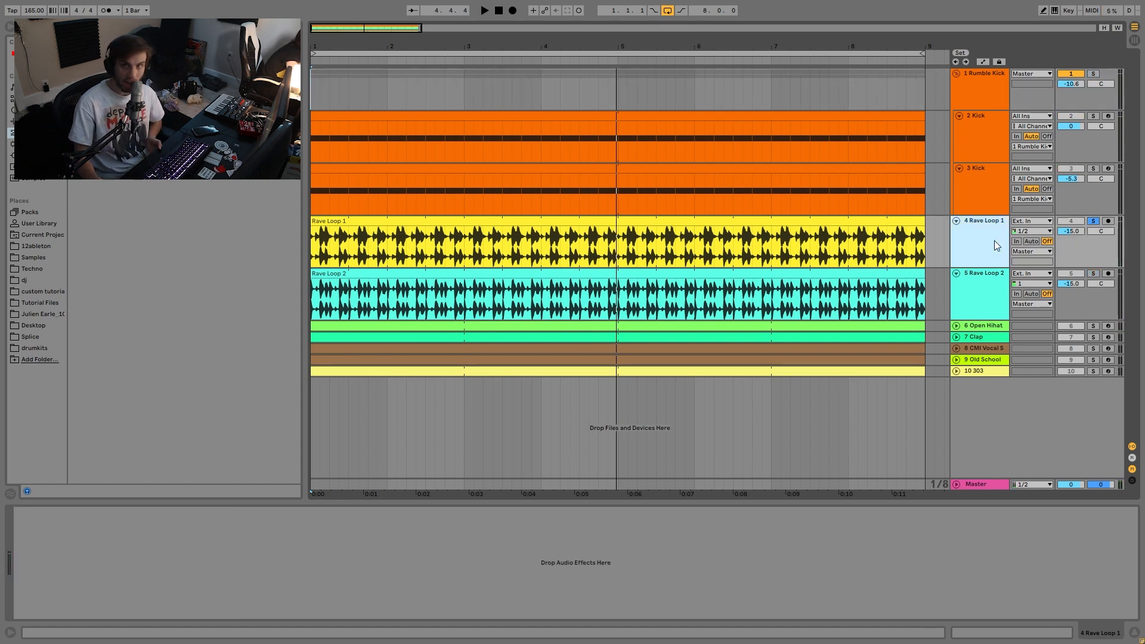
{"action": "key", "text": "space"}
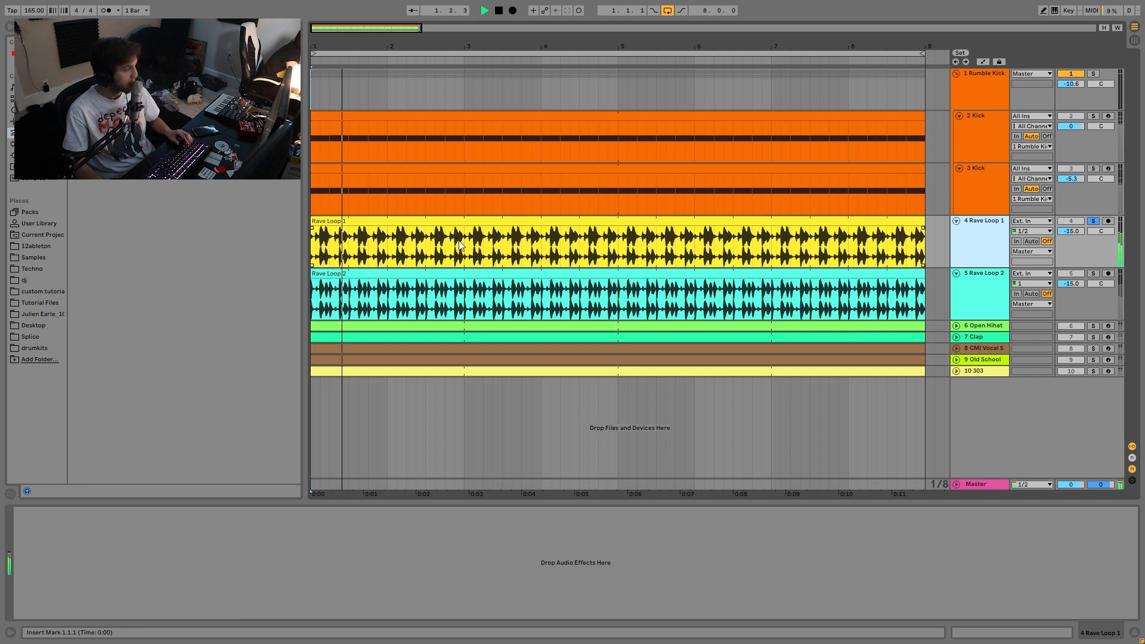
{"action": "key", "text": "space"}
- Play Rave Loop 2 soloed, add Rave Loop 1 to the solo, and stop after hearing both loops together
{"action": "key", "text": "space"}
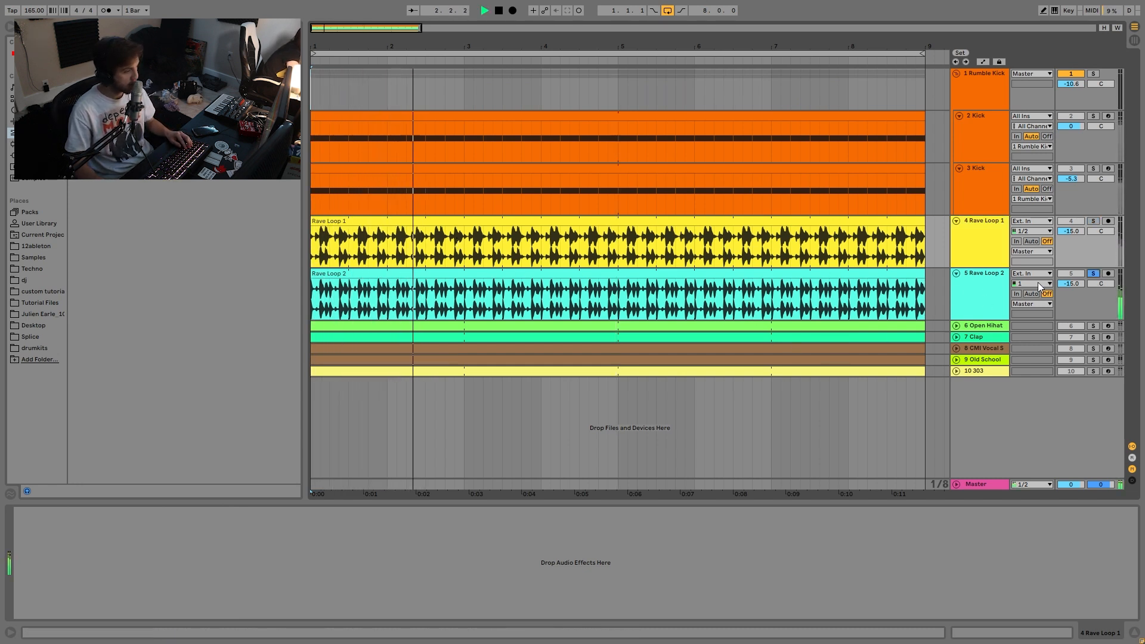
{"action": "left_click", "coordinate": [979, 291]}
{"action": "key", "text": "space"}
{"action": "key", "text": "space"}
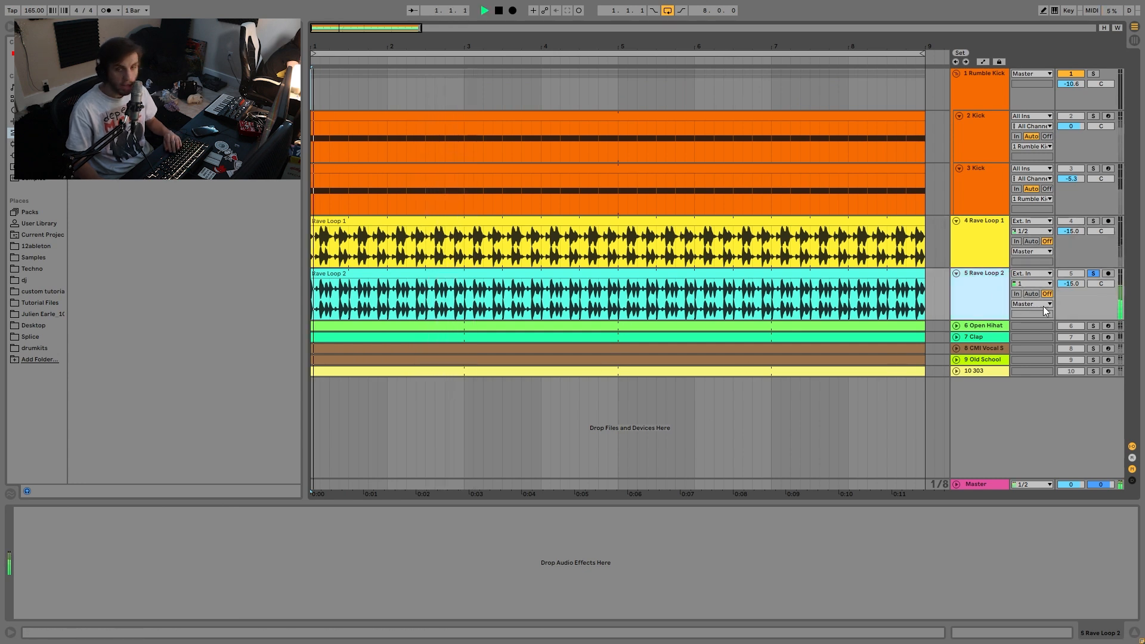
{"action": "left_click", "coordinate": [1093, 221], "text": "ctrl"}
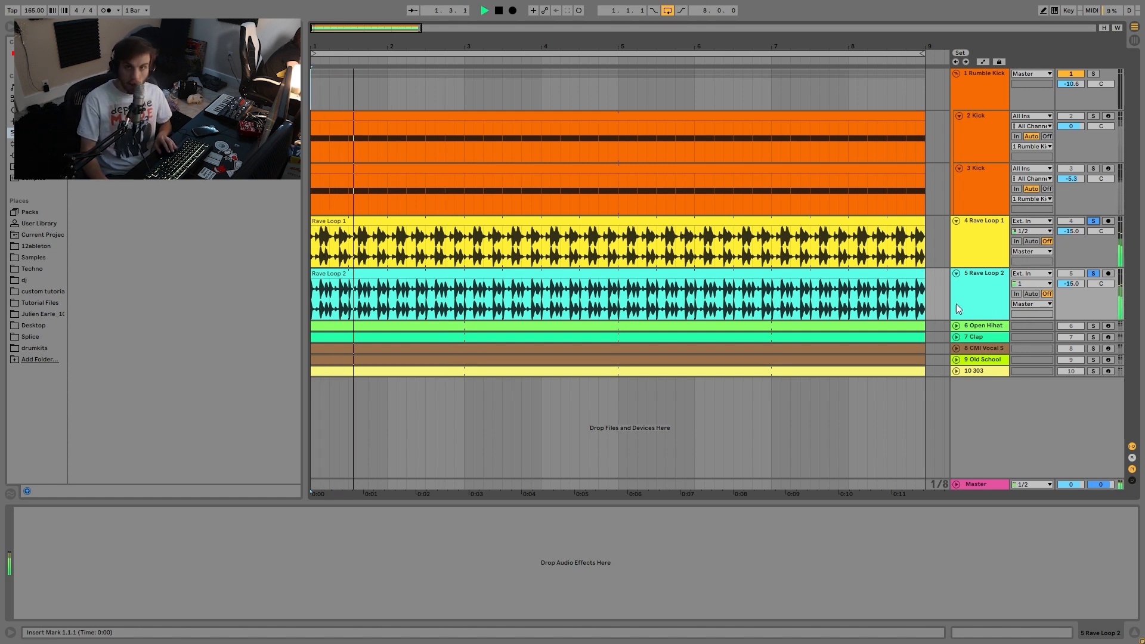
{"action": "left_click", "coordinate": [480, 244]}
{"action": "key", "text": "space"}
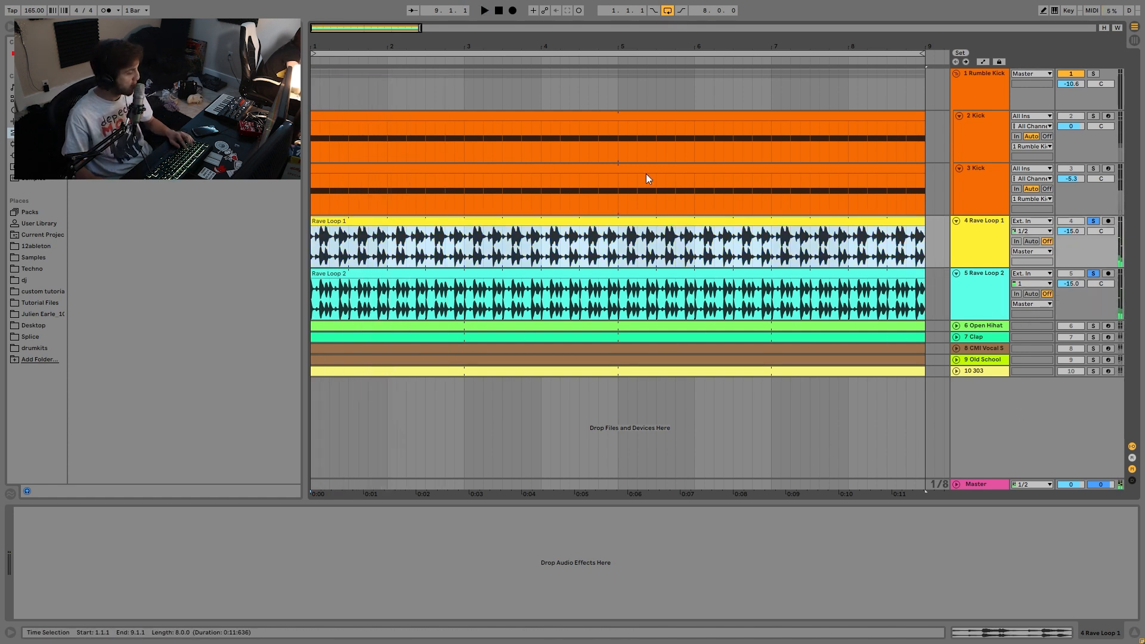
- Remove Rave Loop 2 from the solo and replay Rave Loop 1 alone from the start
{"action": "left_click", "coordinate": [1101, 284]}
{"action": "left_click", "coordinate": [1094, 274]}
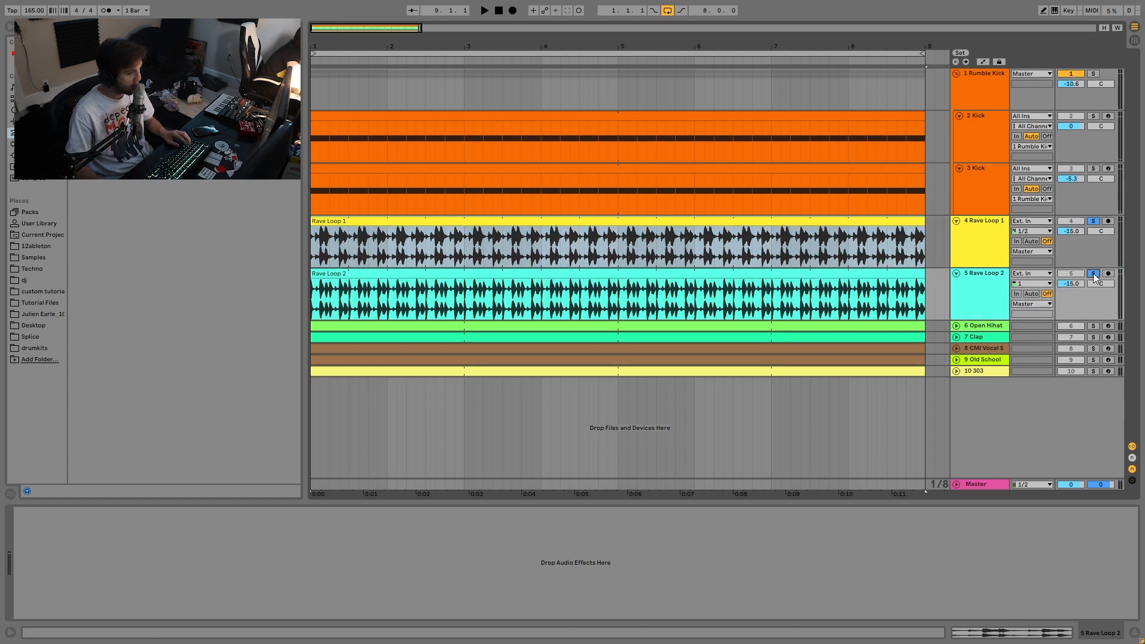
{"action": "left_click", "coordinate": [994, 251]}
{"action": "key", "text": "space"}
{"action": "left_click", "coordinate": [990, 246]}
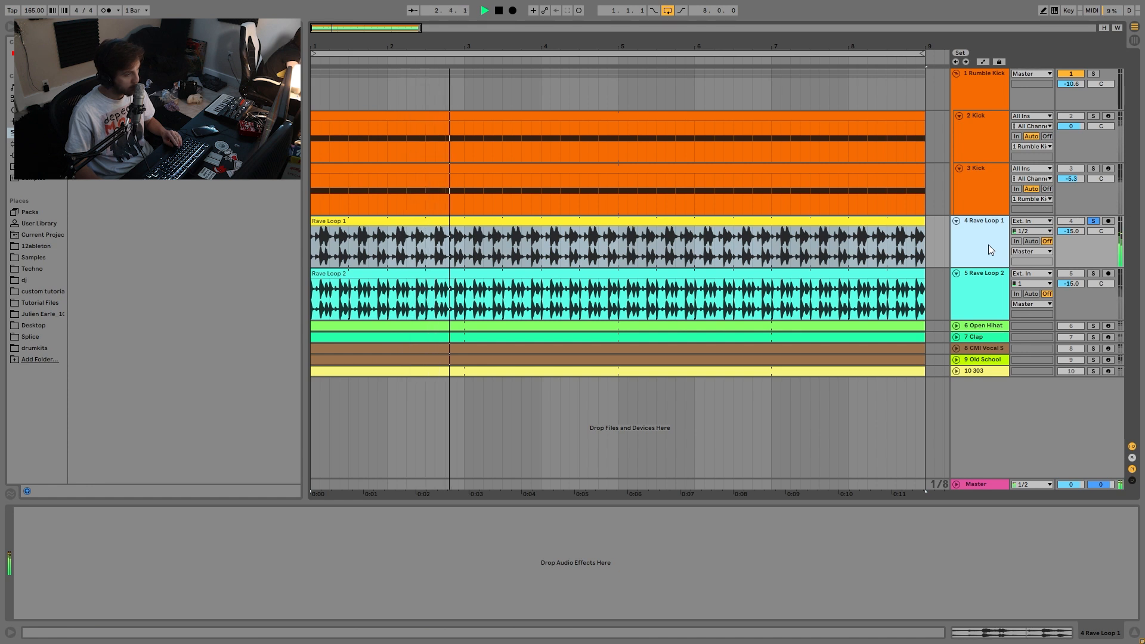
{"action": "key", "text": "space"}
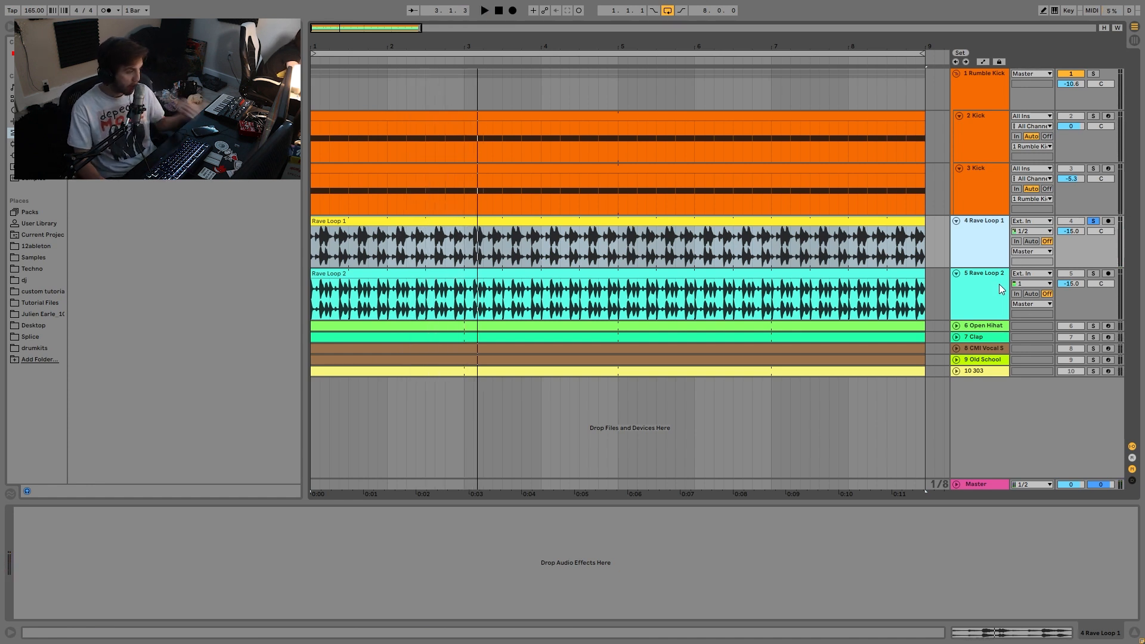
- Play Rave Loop 2 on its own, add Rave Loop 1 to the solo and replay both
{"action": "key", "text": "space"}
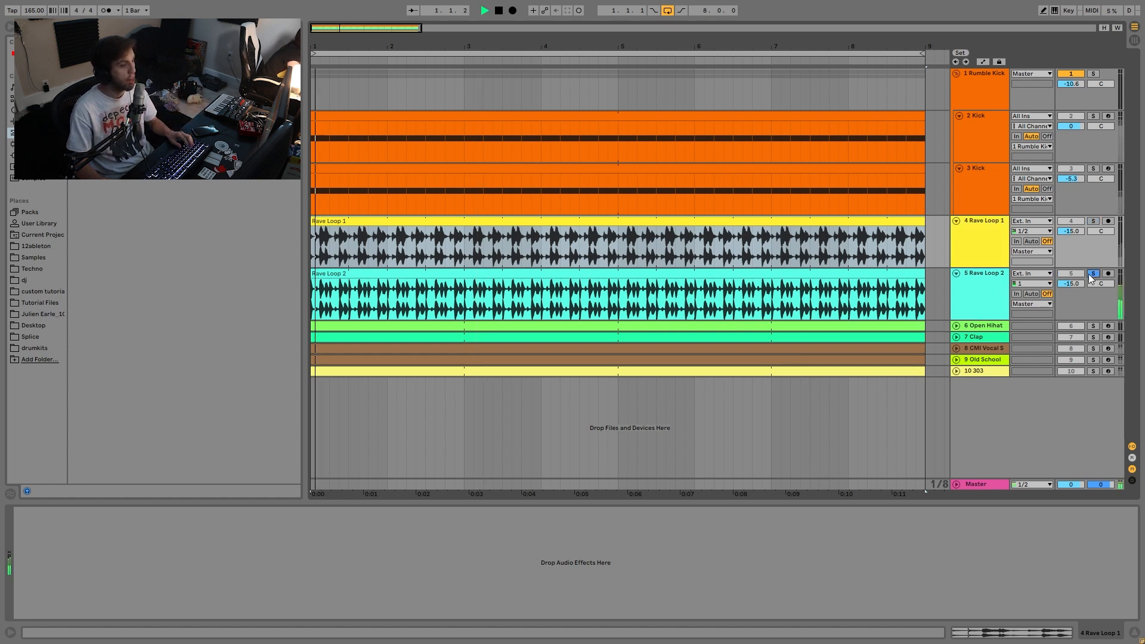
{"action": "left_click", "coordinate": [1094, 273]}
{"action": "left_click", "coordinate": [1093, 221]}
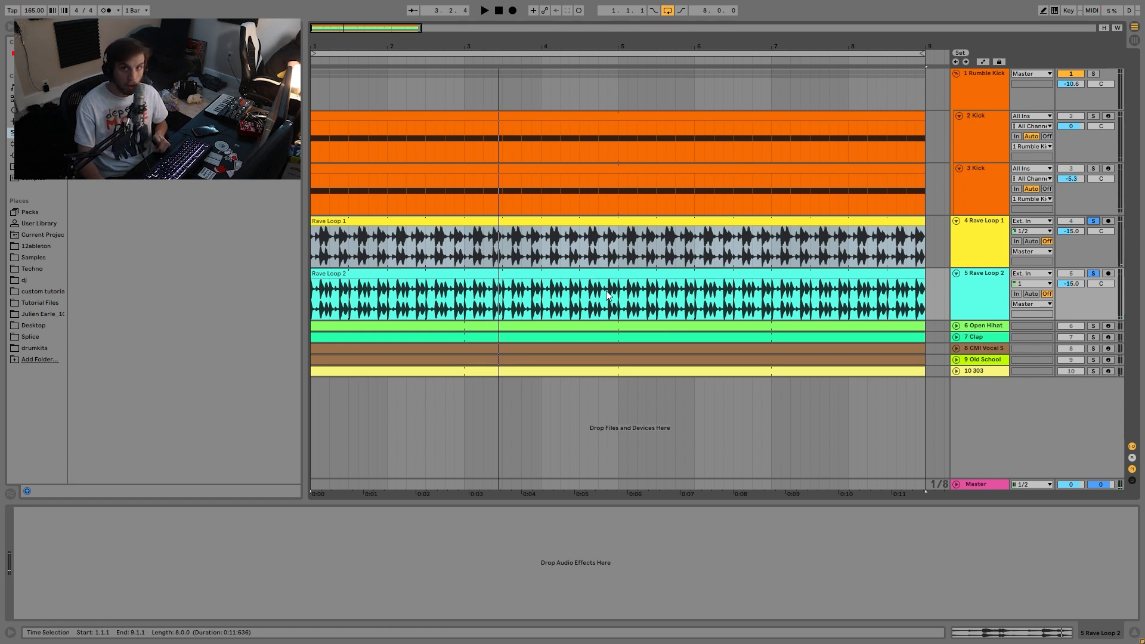
{"action": "key", "text": "space"}
{"action": "key", "text": "space"}
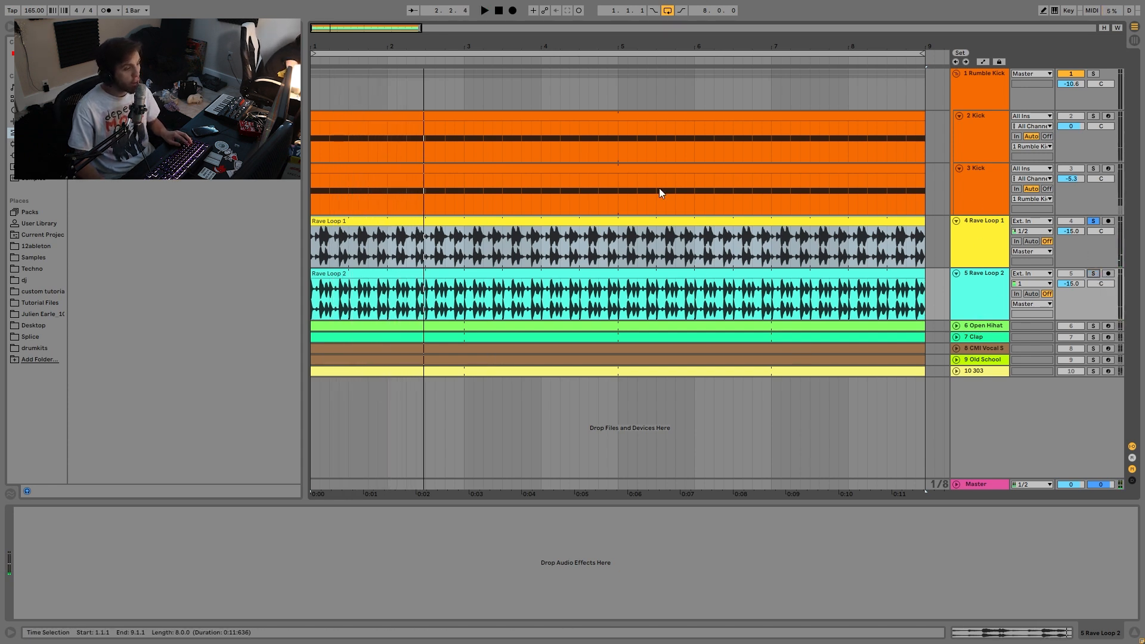
- Compare the two Rave Loops by soloing Rave Loop 1 and Rave Loop 2 in turn, ending with both soloed
{"action": "left_click", "coordinate": [968, 247]}
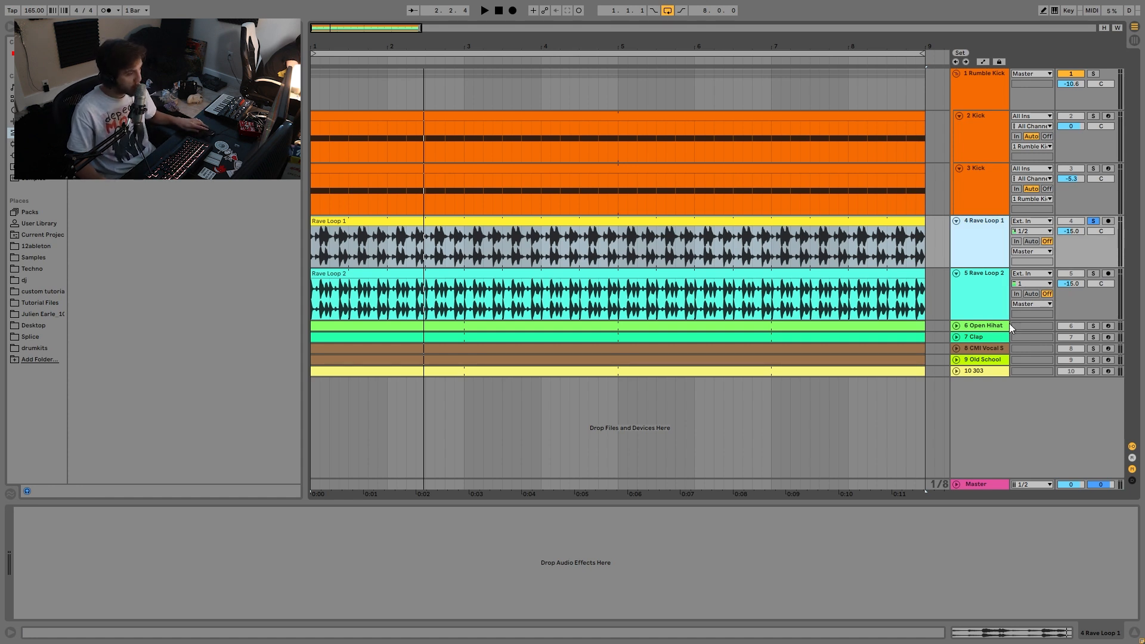
{"action": "key", "text": "space"}
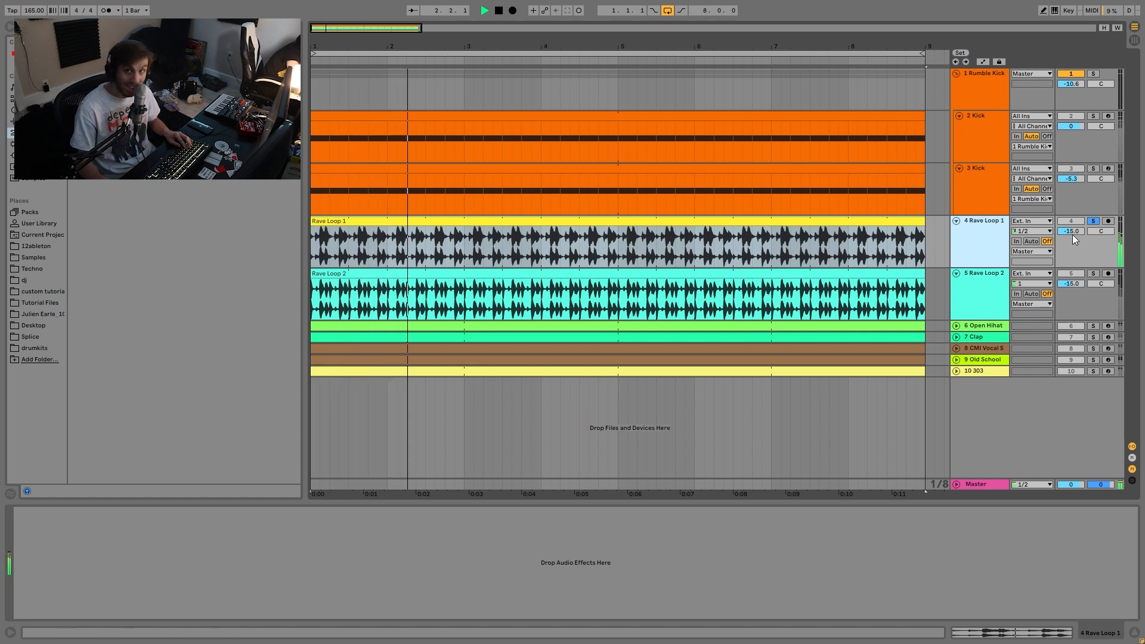
{"action": "left_click", "coordinate": [1094, 273]}
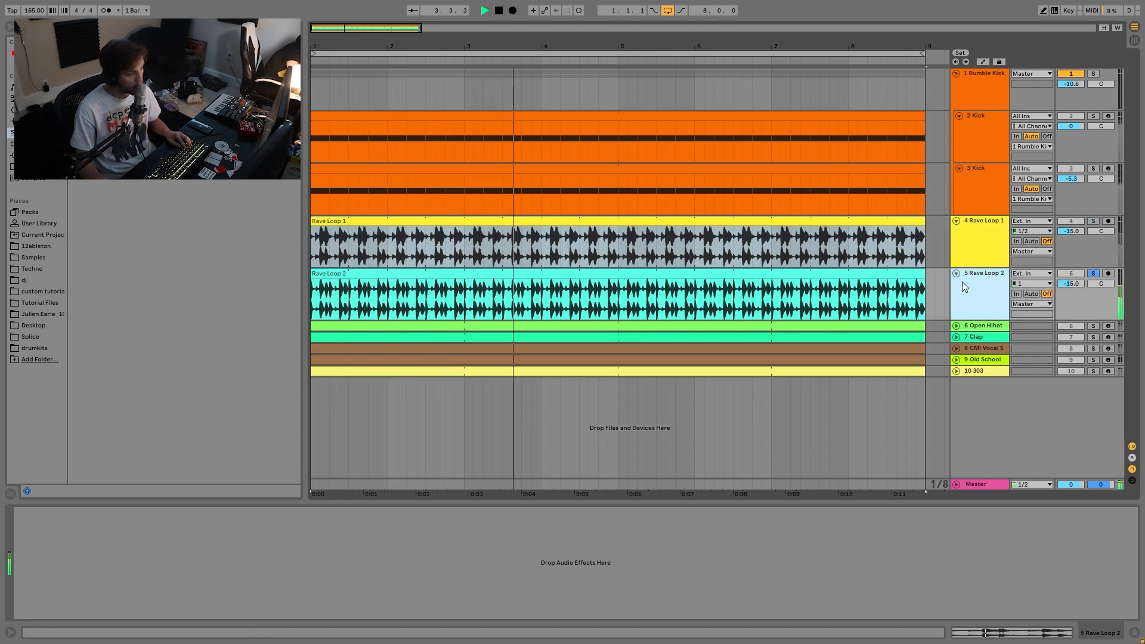
{"action": "key", "text": "space"}
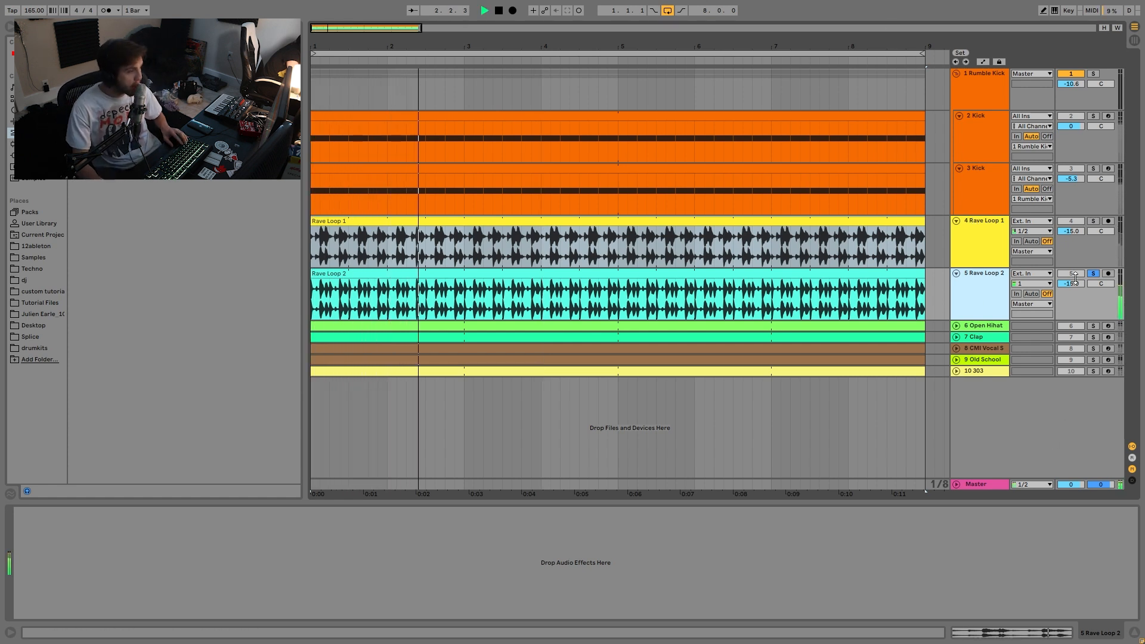
{"action": "left_click", "coordinate": [1094, 220]}
{"action": "key", "text": "space"}
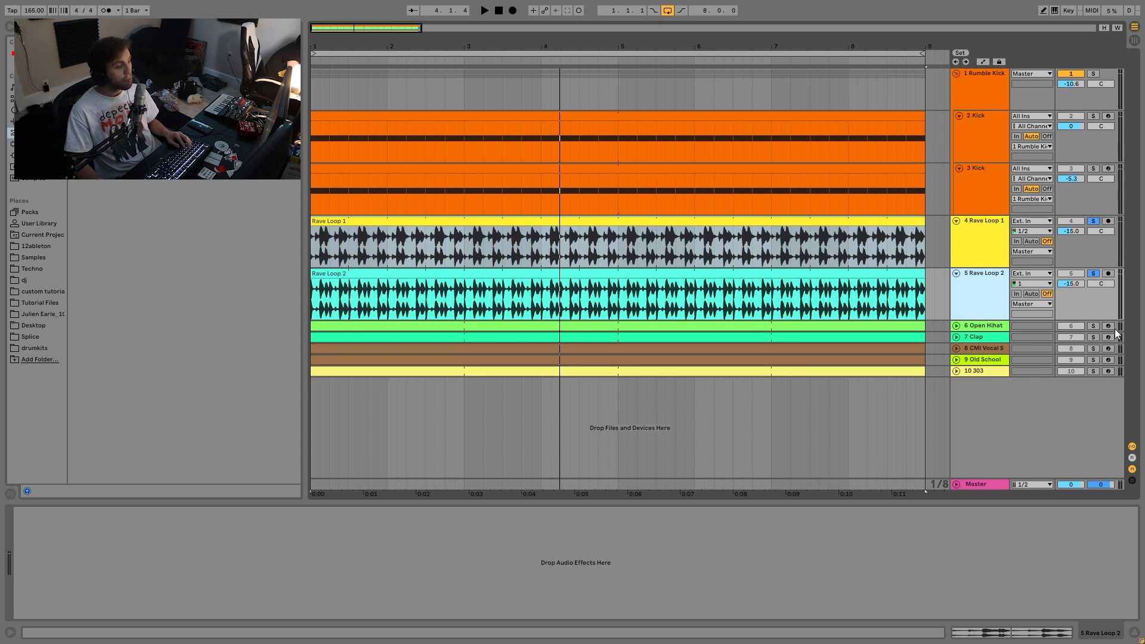
- Unfold and solo the Open Hihat track, play it, and add both Rave Loops and the Rumble Kick group to the solo
{"action": "key", "text": "space"}
{"action": "left_click", "coordinate": [1093, 326]}
{"action": "key", "text": "space"}
{"action": "left_click", "coordinate": [956, 326]}
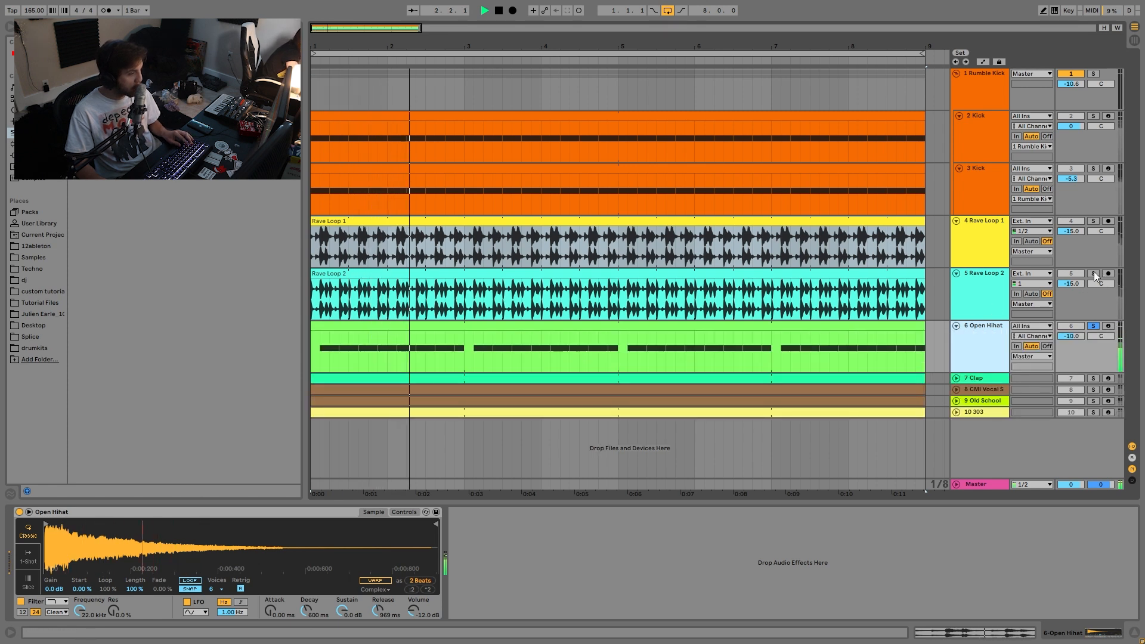
{"action": "left_click", "coordinate": [1093, 273], "text": "ctrl"}
{"action": "left_click", "coordinate": [1093, 221], "text": "ctrl"}
{"action": "left_click", "coordinate": [1094, 73], "text": "ctrl"}
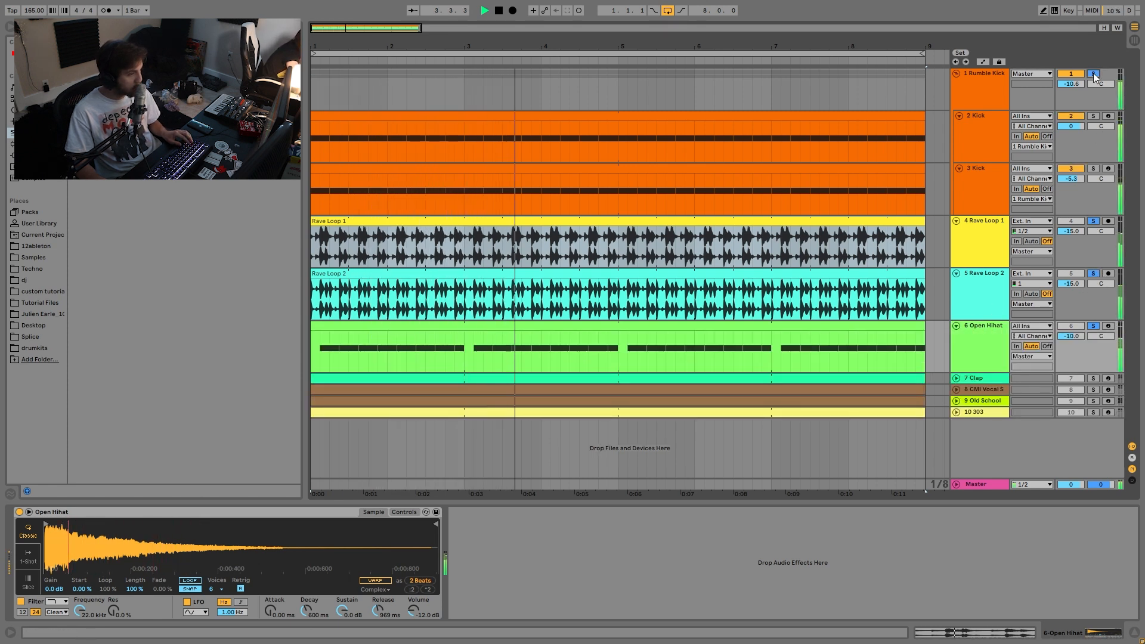
- Lengthen the Open Hihat sampler's release and replay it with the Rumble Kick group and both Rave Loops
{"action": "left_click_drag", "start_coordinate": [378, 611], "coordinate": [378, 595]}
{"action": "key", "text": "space"}
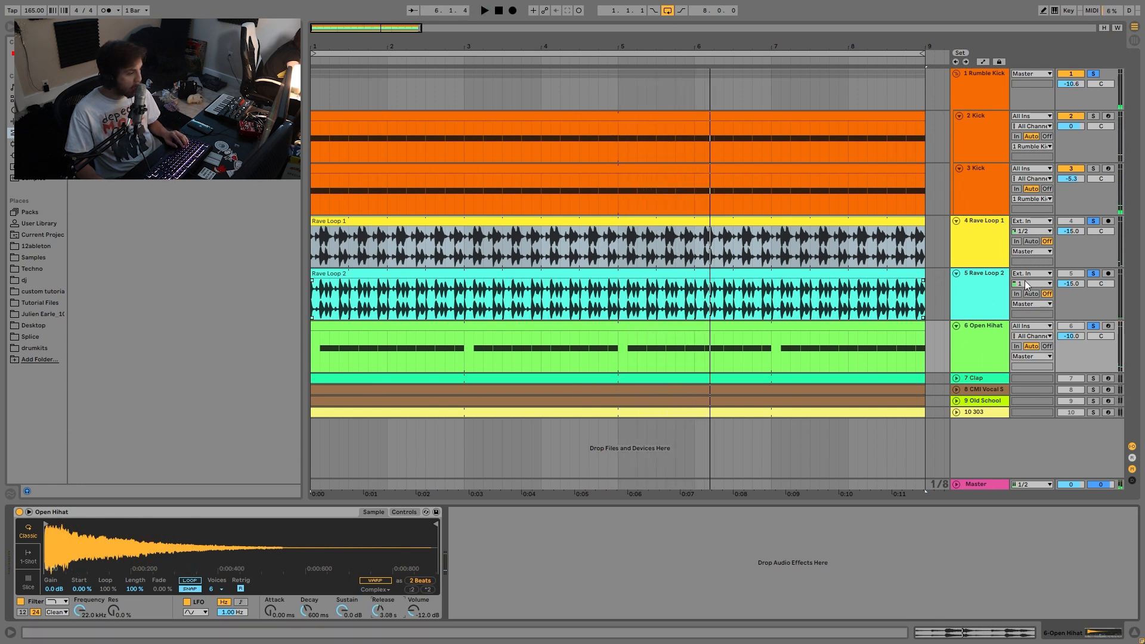
{"action": "key", "text": "space"}
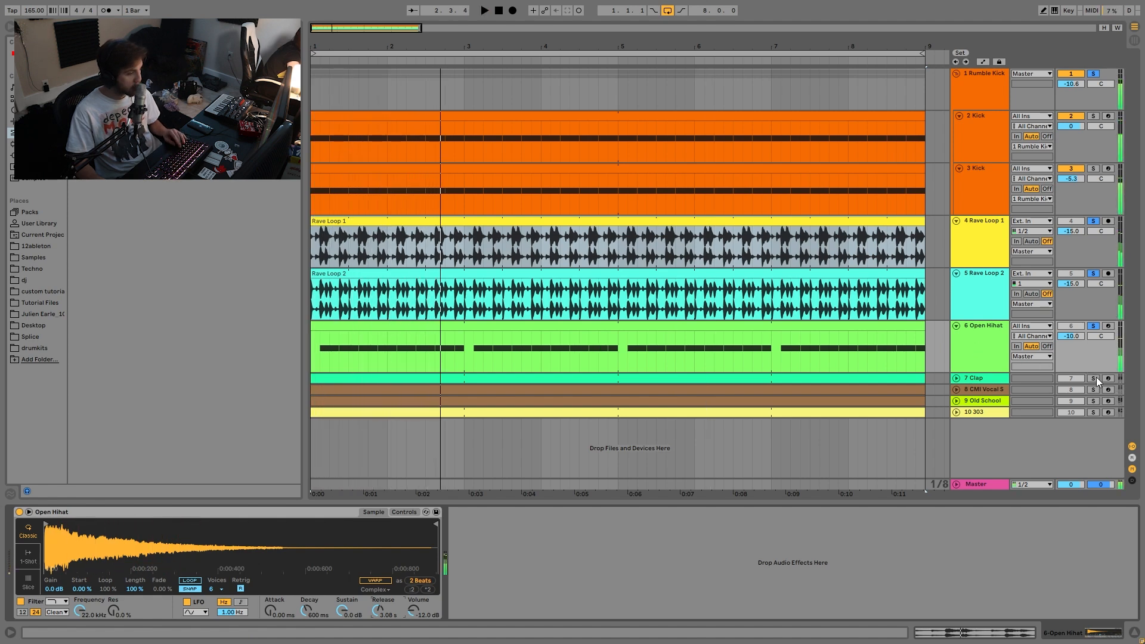
- Add the Clap track to the soloed playback, show its device chain, and solo the Clap alone
{"action": "left_click", "coordinate": [1096, 377]}
{"action": "key", "text": "space"}
{"action": "left_click", "coordinate": [993, 380]}
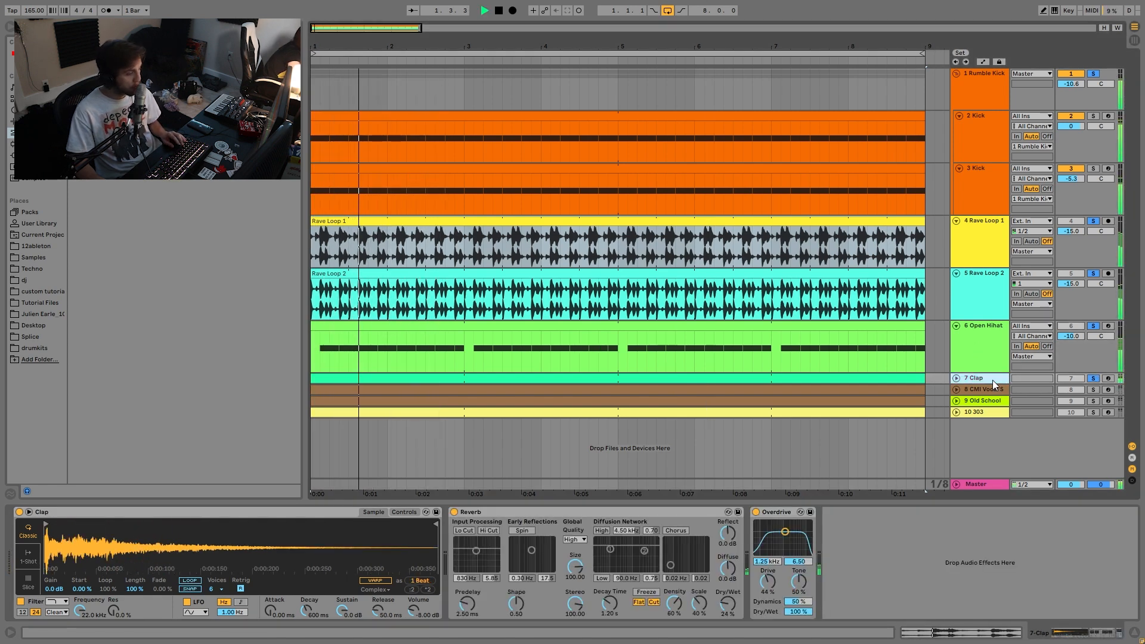
{"action": "left_click", "coordinate": [1093, 379]}
{"action": "left_click", "coordinate": [1093, 379]}
{"action": "key", "text": "space"}
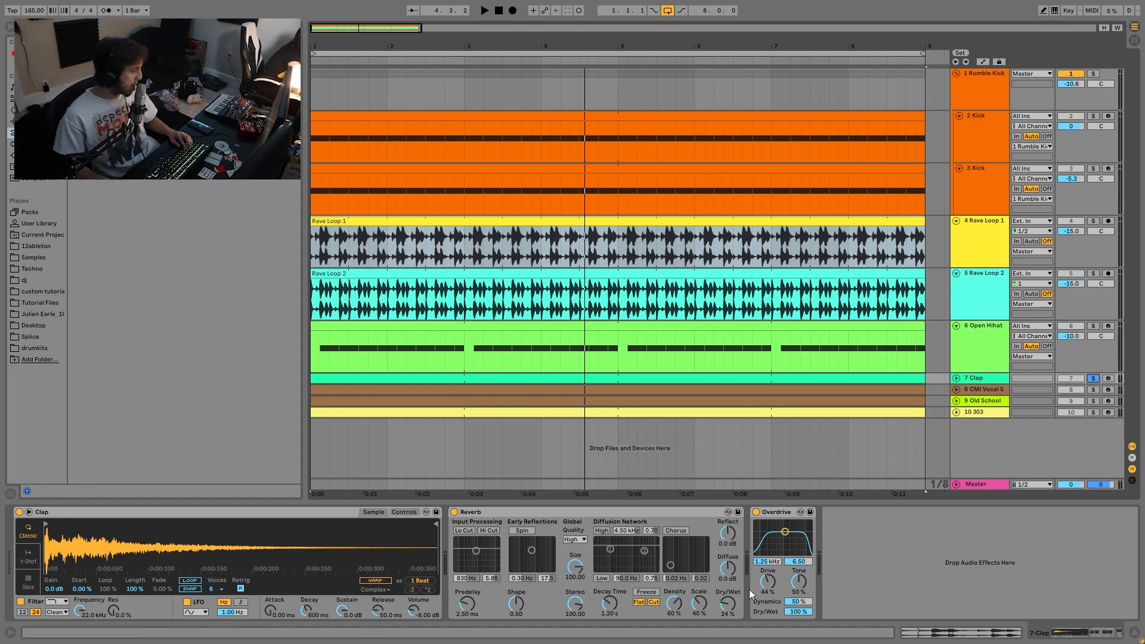
- Bypass the Clap's Overdrive and Reverb to hear it dry, and re-enable the effects to compare the sound
{"action": "left_click", "coordinate": [756, 512]}
{"action": "left_click", "coordinate": [455, 512]}
{"action": "key", "text": "space"}
{"action": "key", "text": "space"}
{"action": "left_click", "coordinate": [455, 512]}
{"action": "key", "text": "space"}
{"action": "key", "text": "space"}
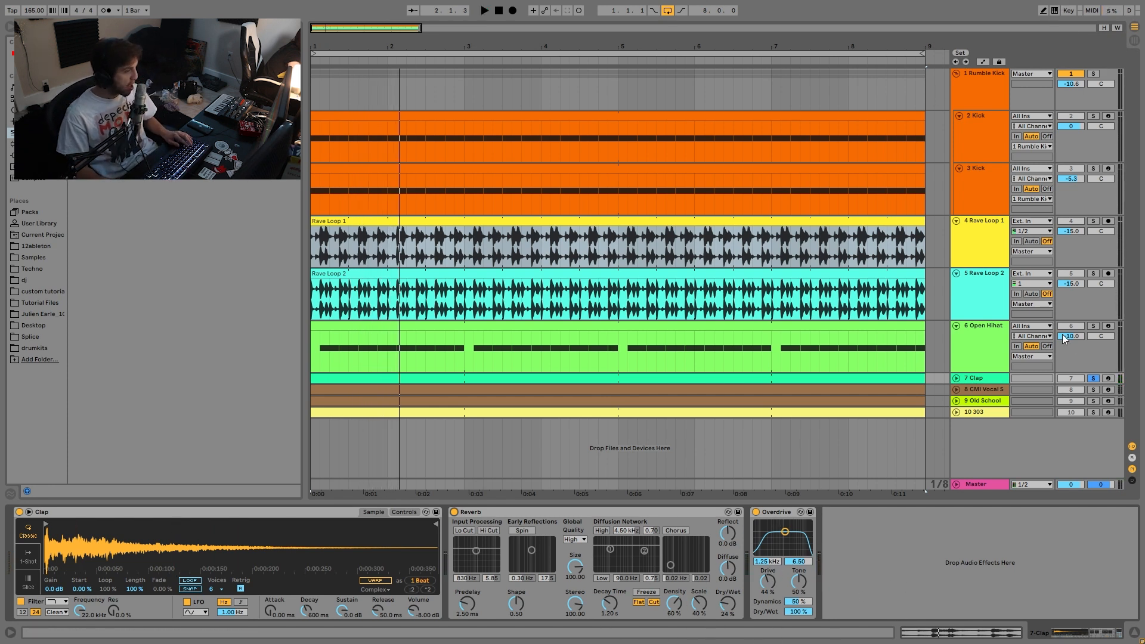
- Add the Open Hihat, both Rave Loops and the Rumble Kick group to the soloed Clap and play them together
{"action": "left_click", "coordinate": [1093, 326]}
{"action": "left_click", "coordinate": [1097, 221]}
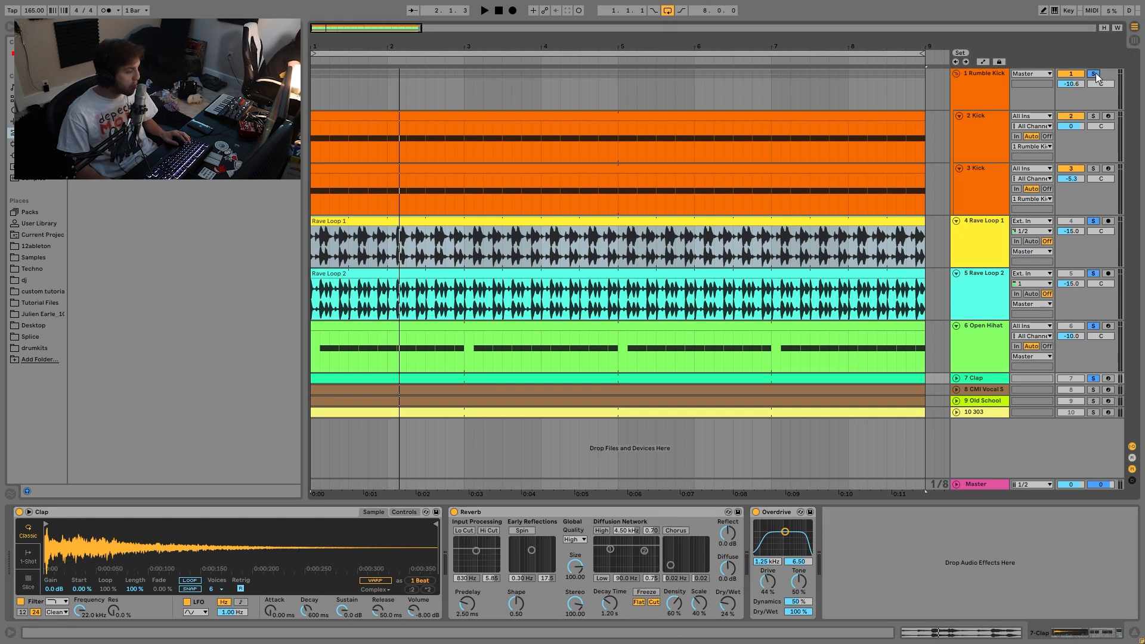
{"action": "key", "text": "space"}
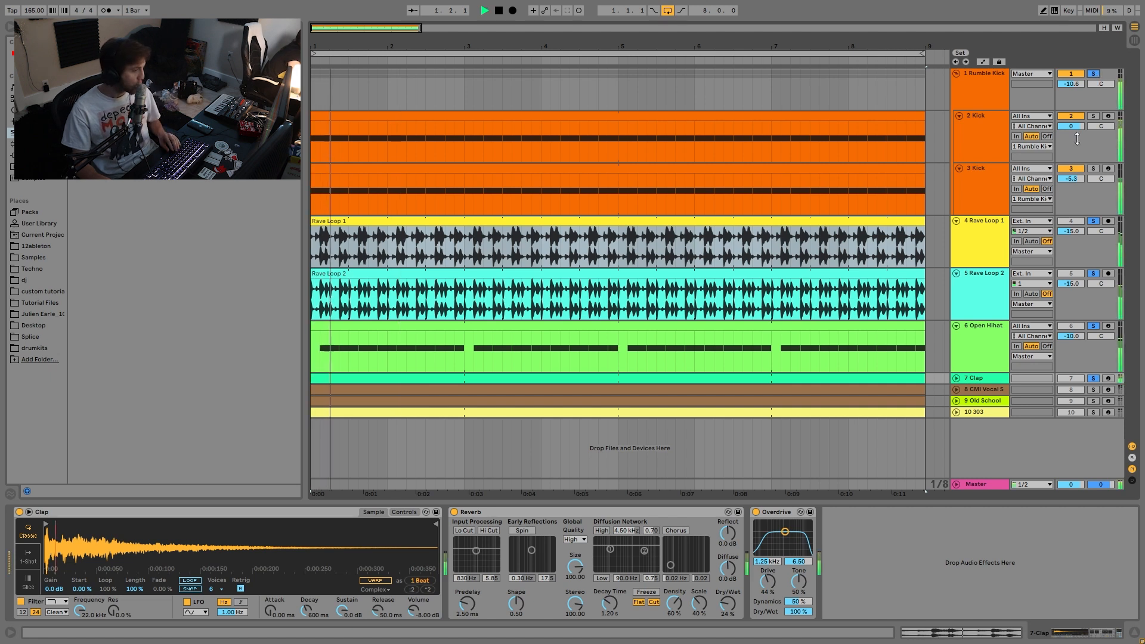
{"action": "left_click", "coordinate": [974, 378]}
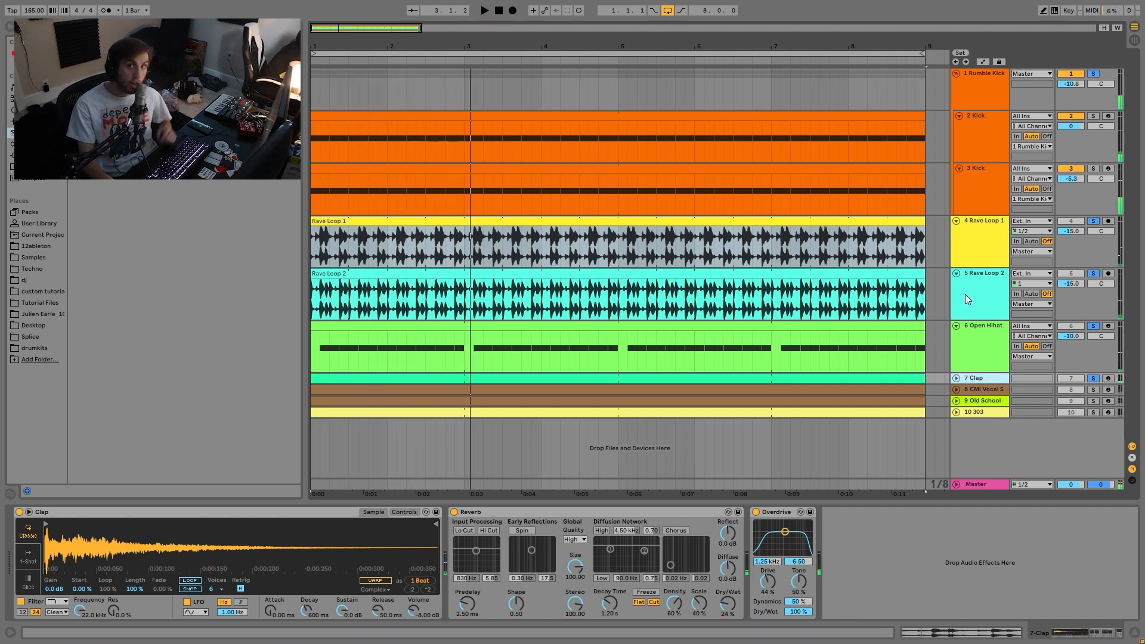
{"action": "key", "text": "space"}
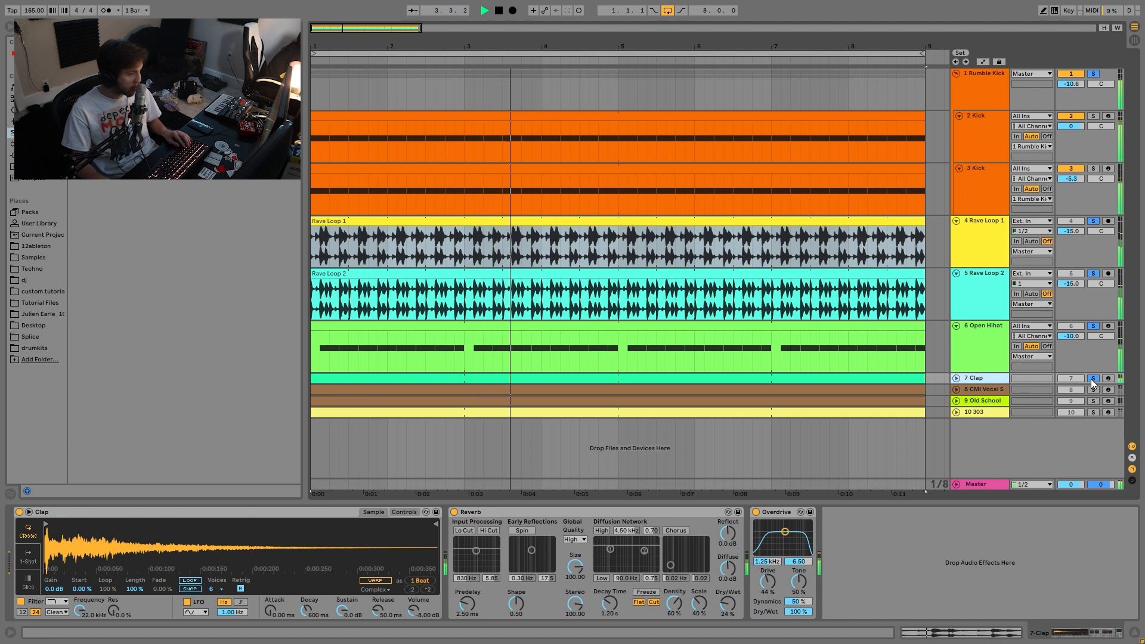
{"action": "key", "text": "space"}
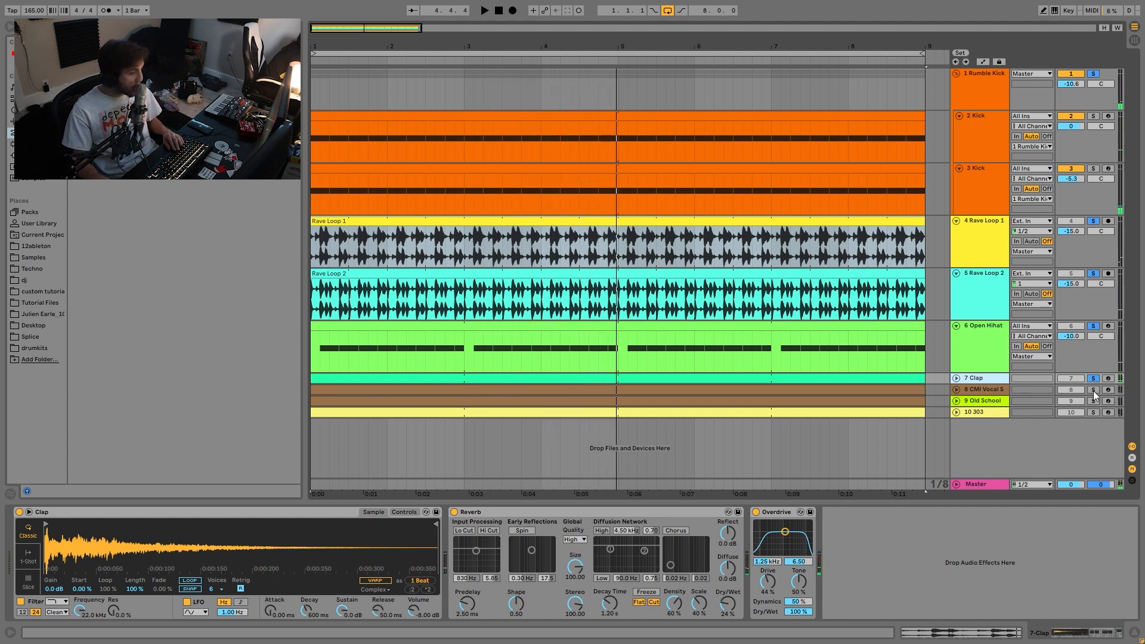
- Solo and unfold the CMI Vocal track, play it, and open its MIDI clip to follow the notes
{"action": "left_click", "coordinate": [965, 392]}
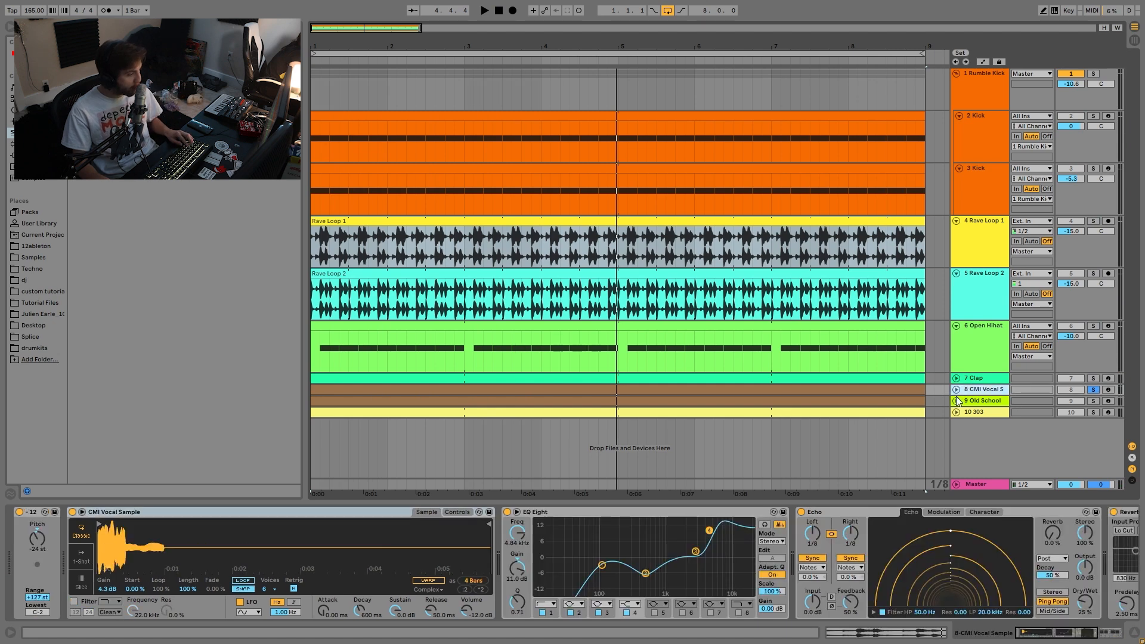
{"action": "left_click", "coordinate": [957, 391]}
{"action": "key", "text": "space"}
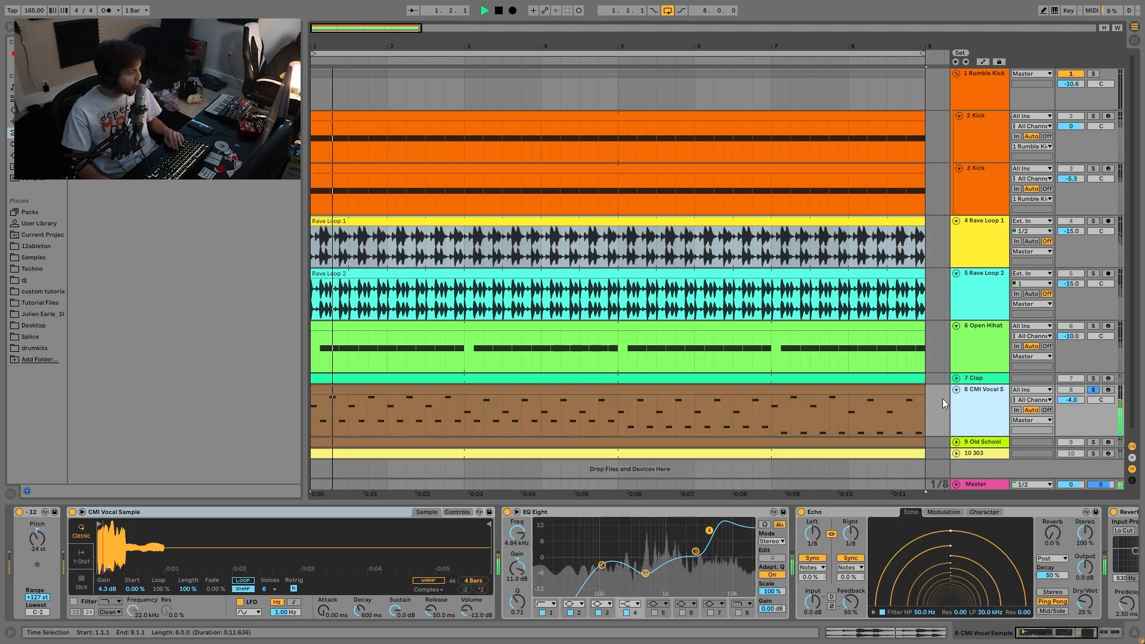
{"action": "double_click", "coordinate": [801, 394]}
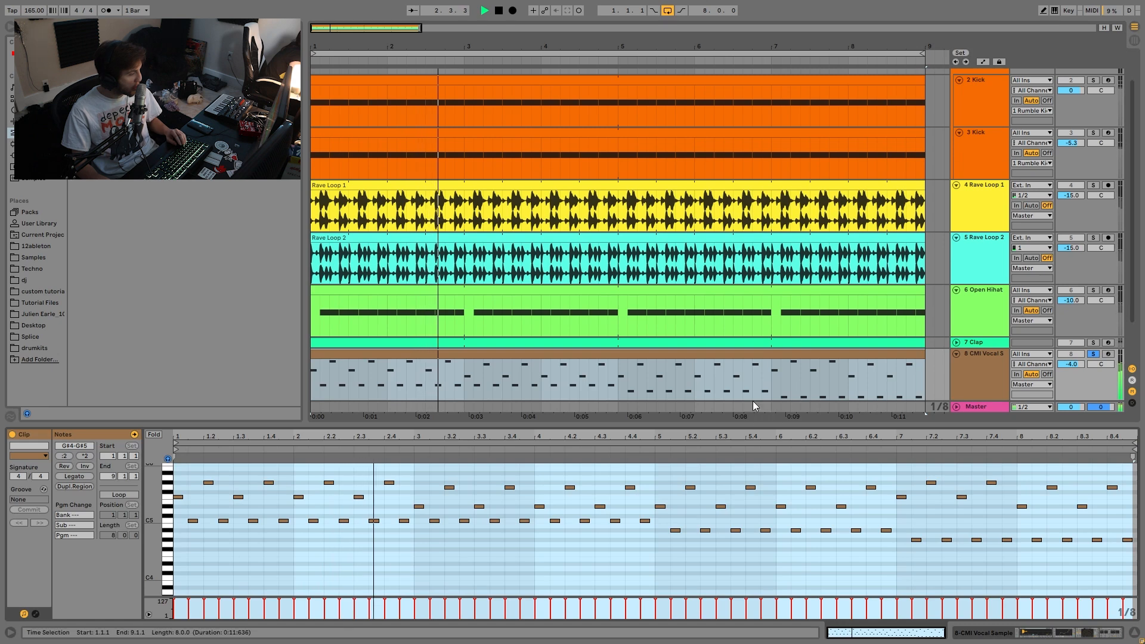
{"action": "left_click", "coordinate": [411, 547]}
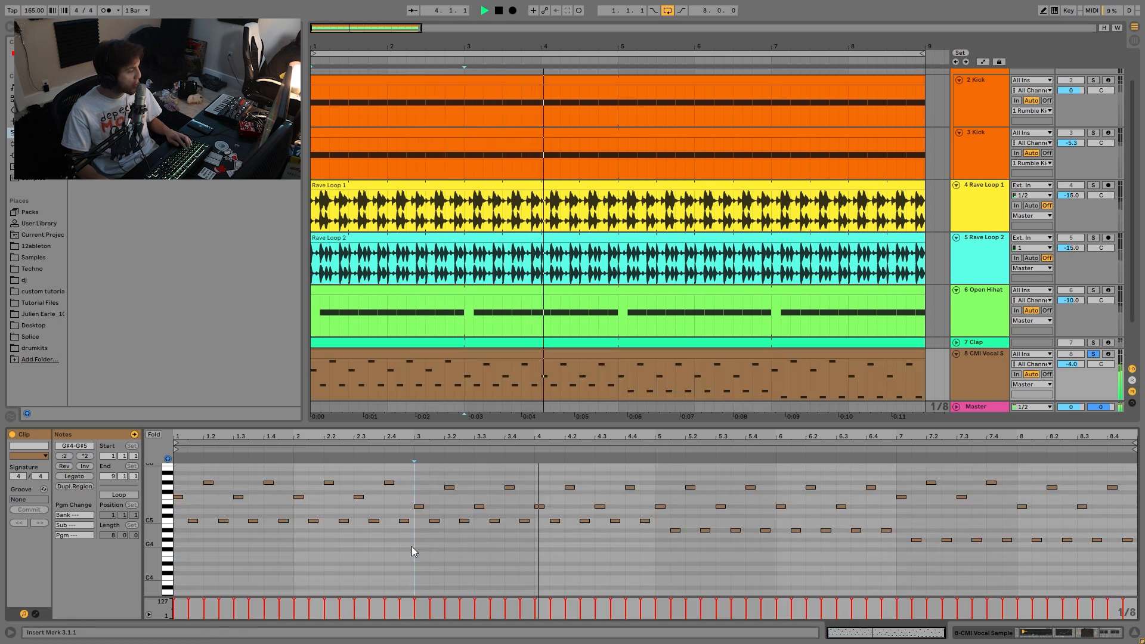
{"action": "left_click", "coordinate": [650, 556]}
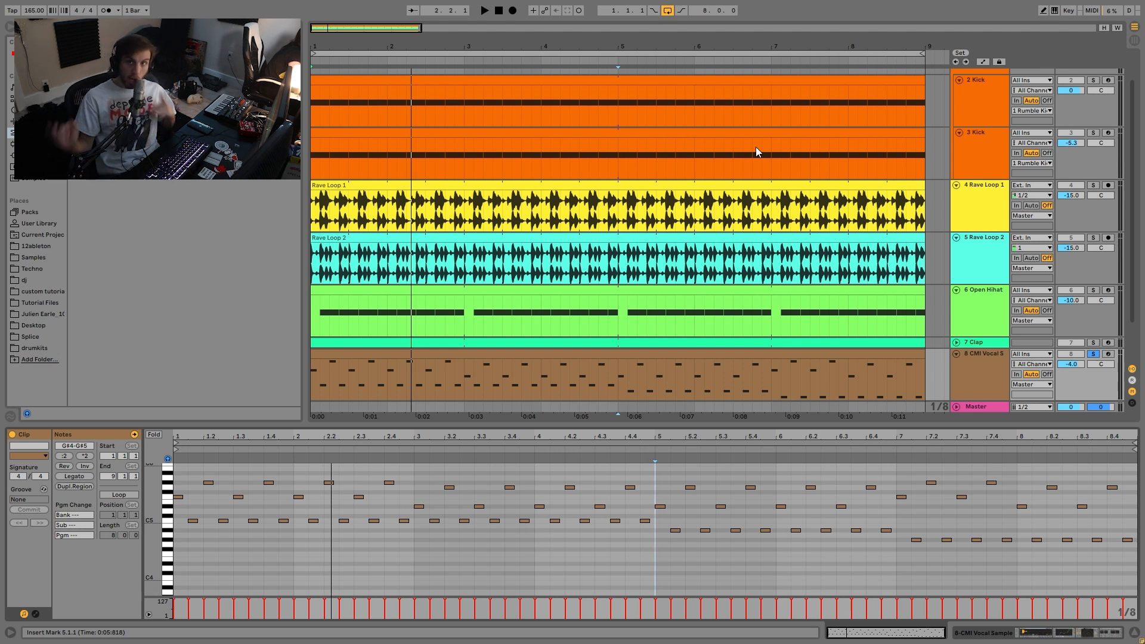
- Highlight the lowest repeating notes of the vocal clip, A#4 in bars 5–6 and G#4 in bars 7–8
{"action": "left_click_drag", "start_coordinate": [657, 532], "coordinate": [173, 513]}
{"action": "left_click_drag", "start_coordinate": [673, 528], "coordinate": [883, 528]}
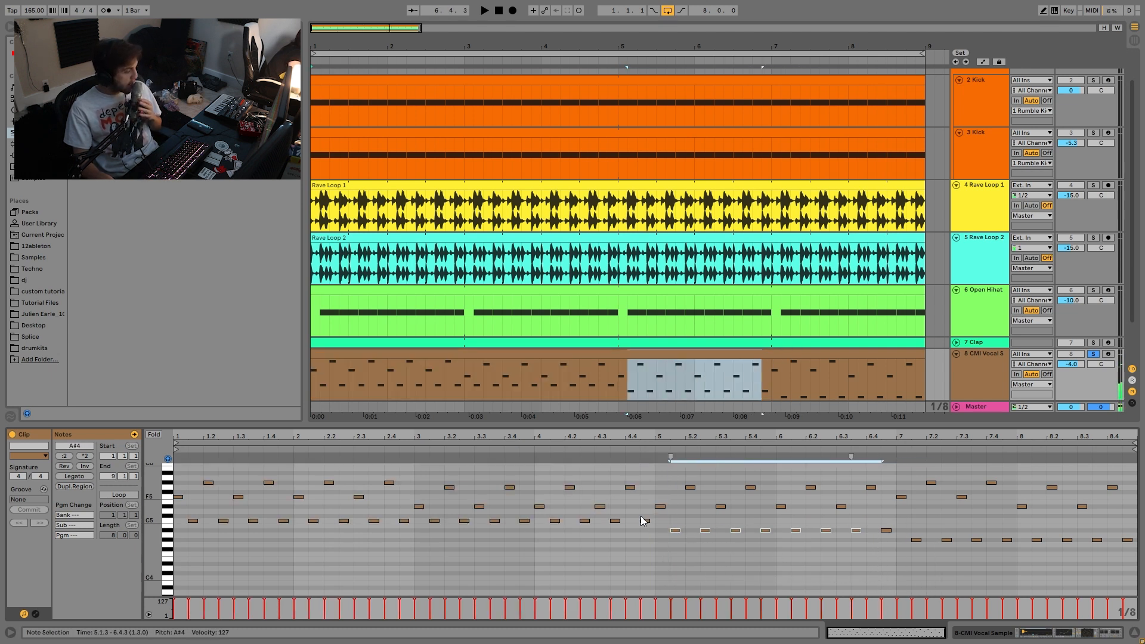
{"action": "left_click_drag", "start_coordinate": [656, 527], "coordinate": [899, 542]}
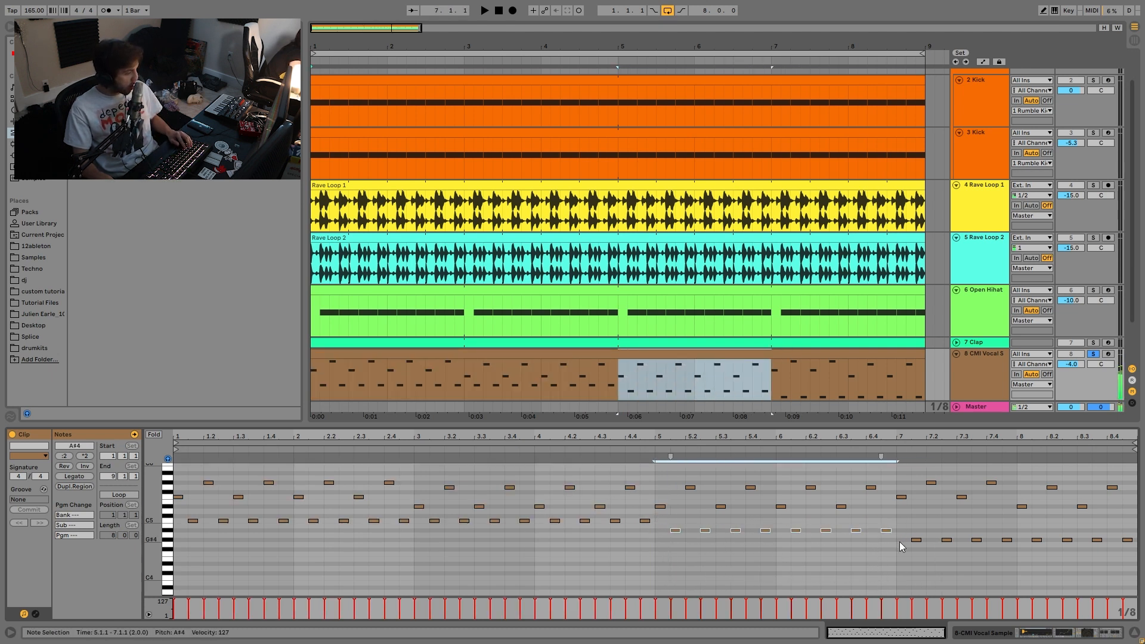
{"action": "left_click_drag", "start_coordinate": [651, 539], "coordinate": [1136, 564]}
{"action": "left_click_drag", "start_coordinate": [656, 526], "coordinate": [1136, 594]}
{"action": "scroll", "coordinate": [993, 475], "scroll_direction": "down", "scroll_amount": 1}
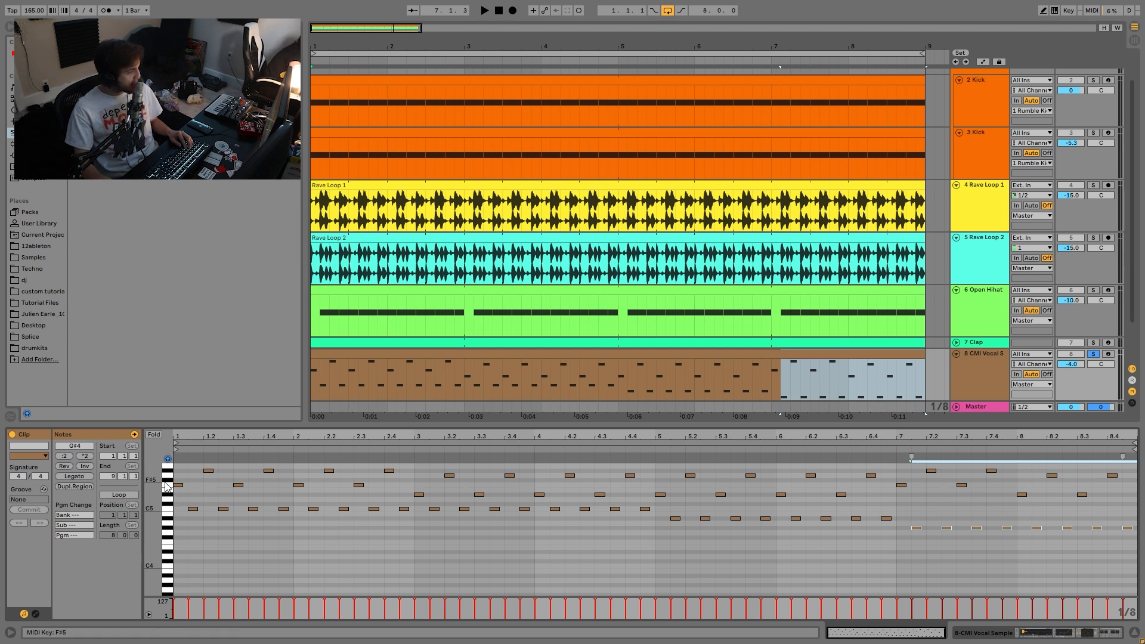
- Play the vocal clip and highlight the upper notes opening bars 1 and 3 and a C5 note in bar 2
{"action": "key", "text": "space"}
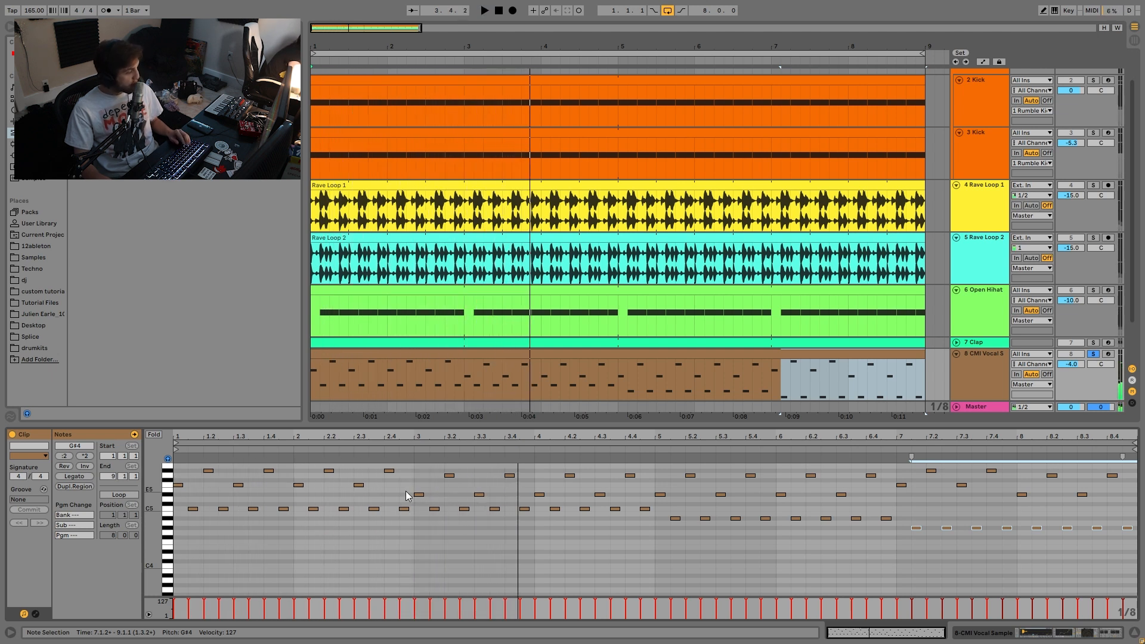
{"action": "left_click_drag", "start_coordinate": [179, 492], "coordinate": [221, 469]}
{"action": "left_click_drag", "start_coordinate": [420, 502], "coordinate": [468, 468]}
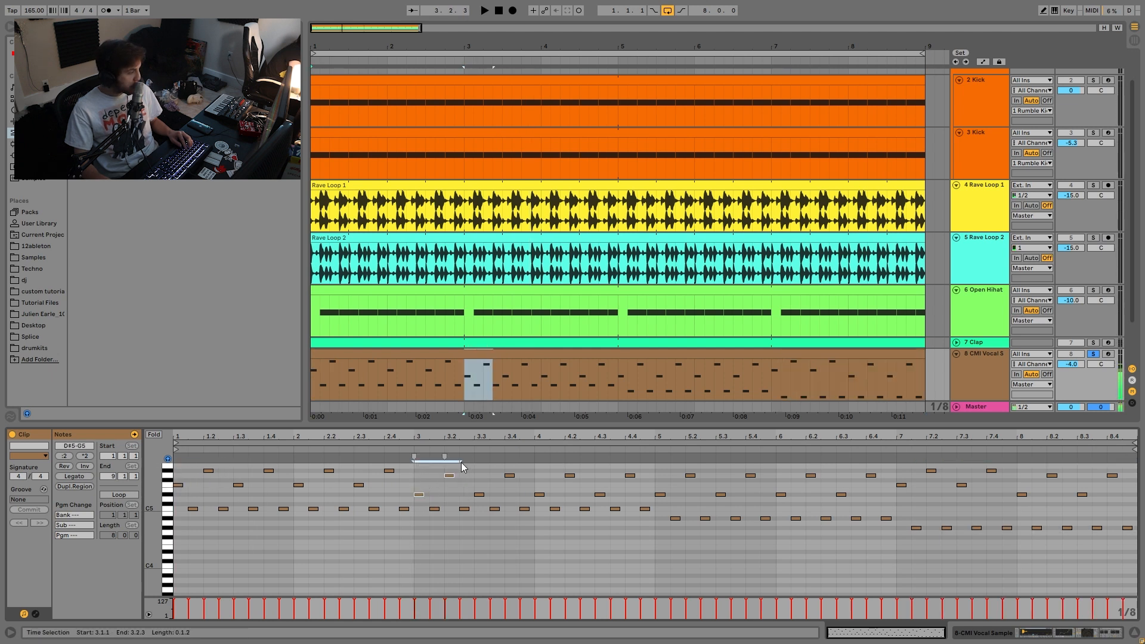
{"action": "left_click", "coordinate": [343, 509]}
{"action": "key", "text": "space"}
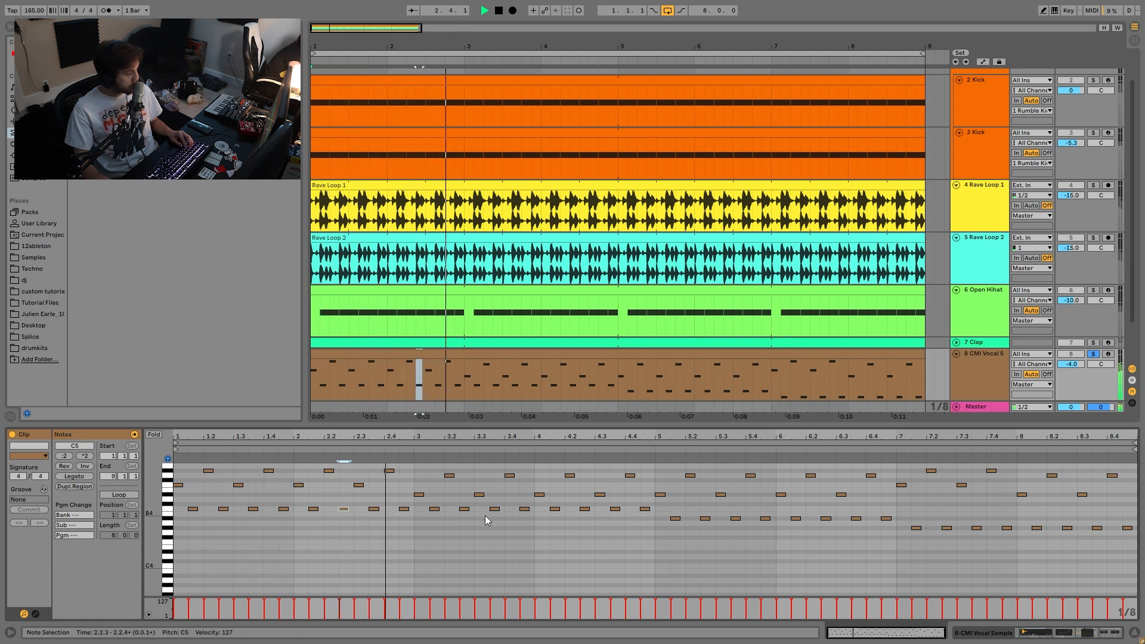
{"action": "key", "text": "space"}
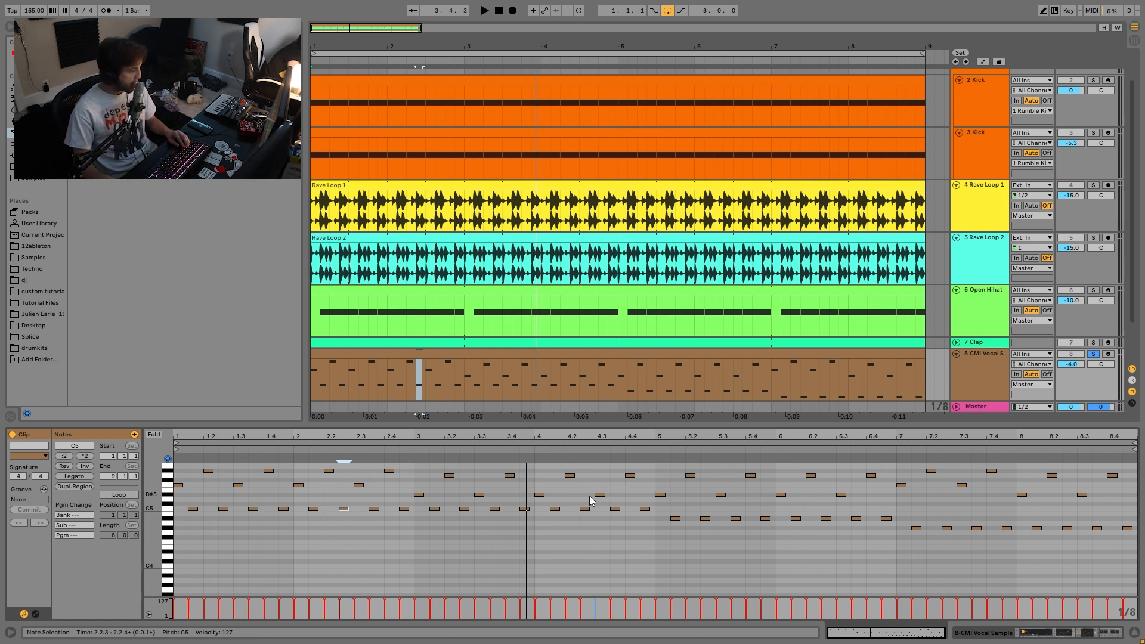
- Compare the upper note pairs in bars 3, 5, 7 and 8 of the vocal clip and replay it
{"action": "left_click_drag", "start_coordinate": [340, 492], "coordinate": [460, 473]}
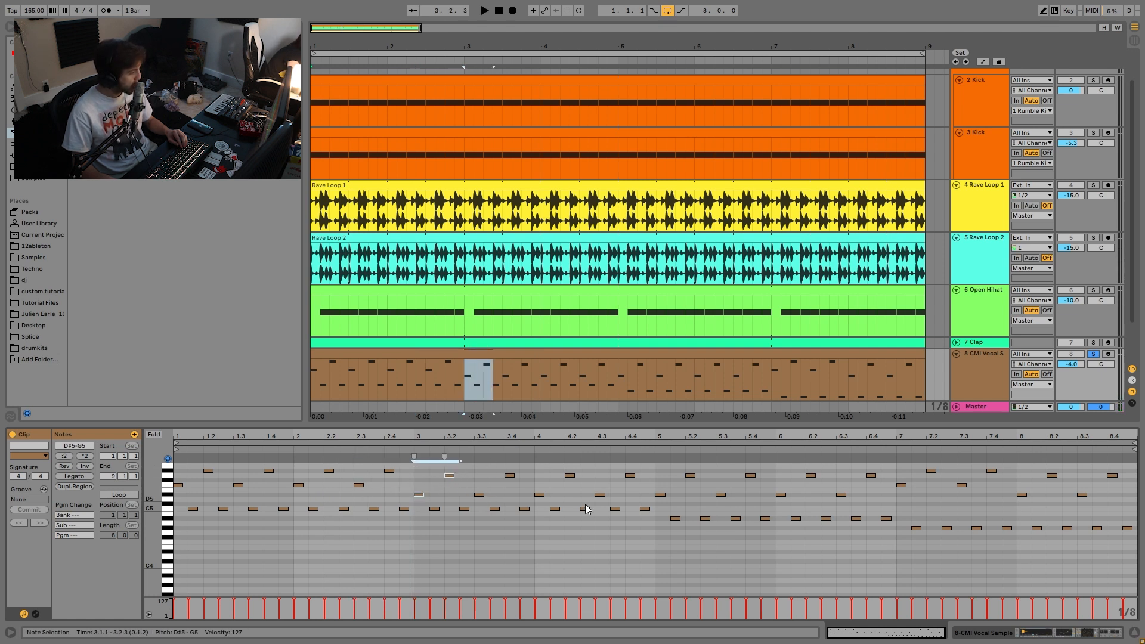
{"action": "left_click_drag", "start_coordinate": [661, 503], "coordinate": [712, 466]}
{"action": "mouse_move", "coordinate": [901, 487]}
{"action": "left_mouse_down"}
{"action": "mouse_move", "coordinate": [940, 462]}
{"action": "mouse_move", "coordinate": [902, 493]}
{"action": "left_mouse_up"}
{"action": "left_click_drag", "start_coordinate": [1016, 520], "coordinate": [1119, 465]}
{"action": "key", "text": "space"}
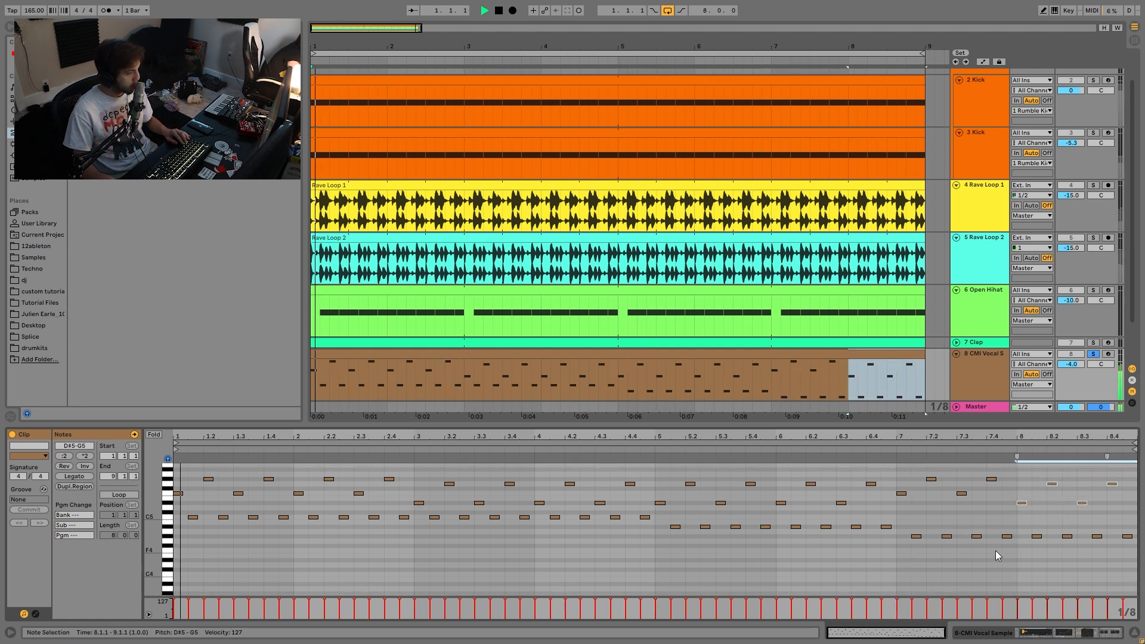
- Select the last C5 note of bar 4, replay the vocal clip, and return to the track's device chain
{"action": "left_click", "coordinate": [808, 352]}
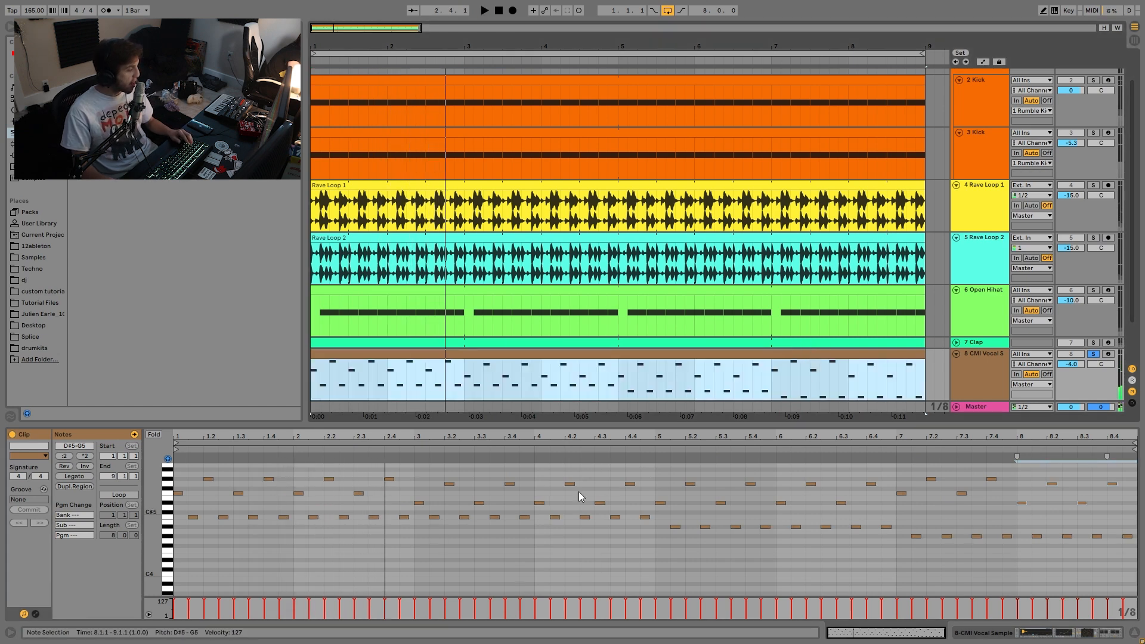
{"action": "left_click", "coordinate": [645, 518]}
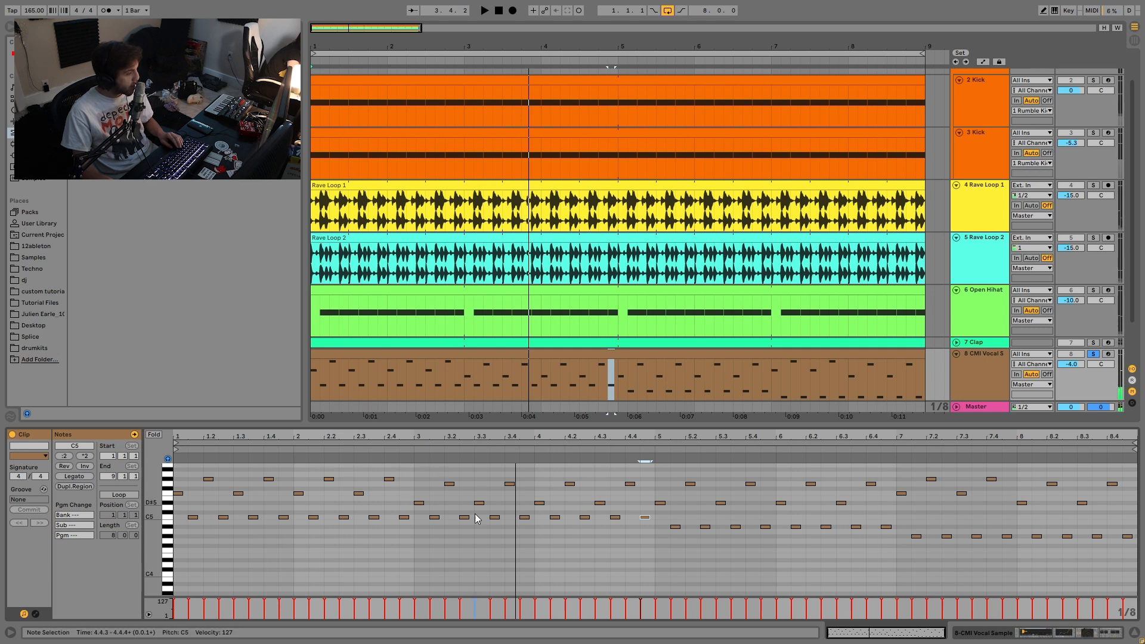
{"action": "key", "text": "space"}
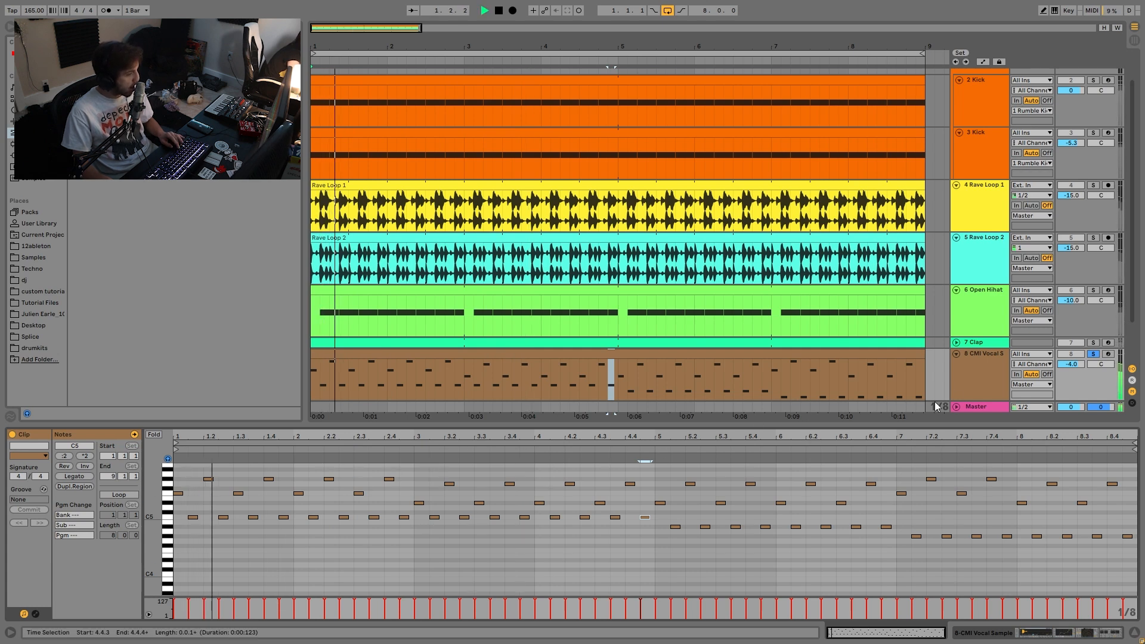
{"action": "left_click", "coordinate": [969, 385]}
{"action": "key", "text": "space"}
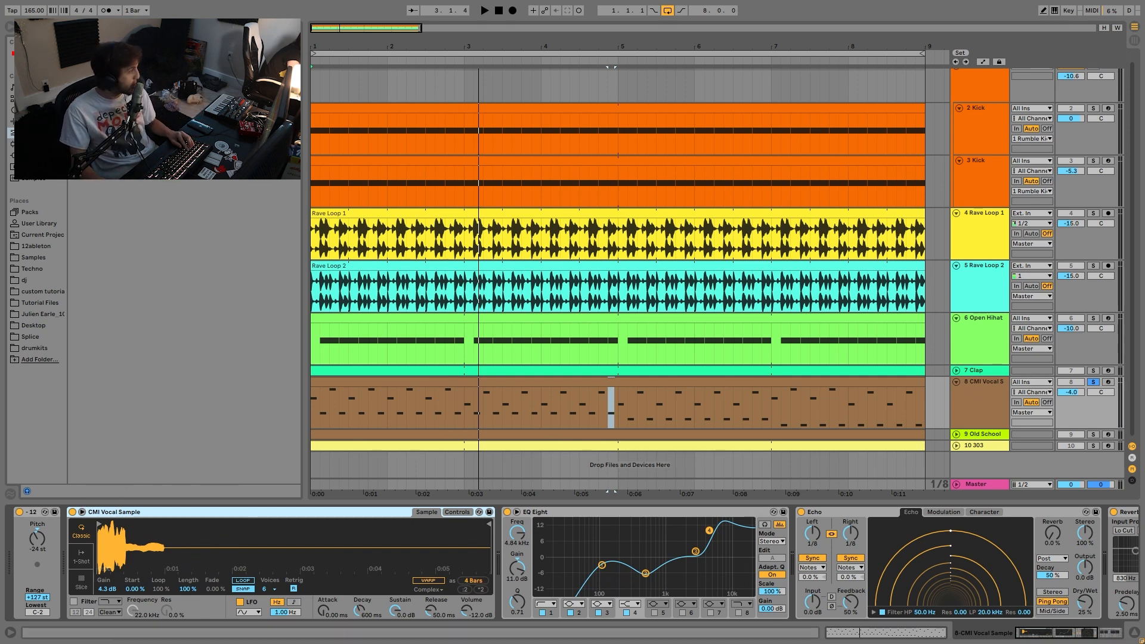
- Load the CMI V plug-in onto a new track, decline its tour, and open its screen view with the window fully in sight
{"action": "left_click", "coordinate": [11, 156]}
{"action": "scroll", "coordinate": [185, 328], "scroll_direction": "up", "scroll_amount": 10}
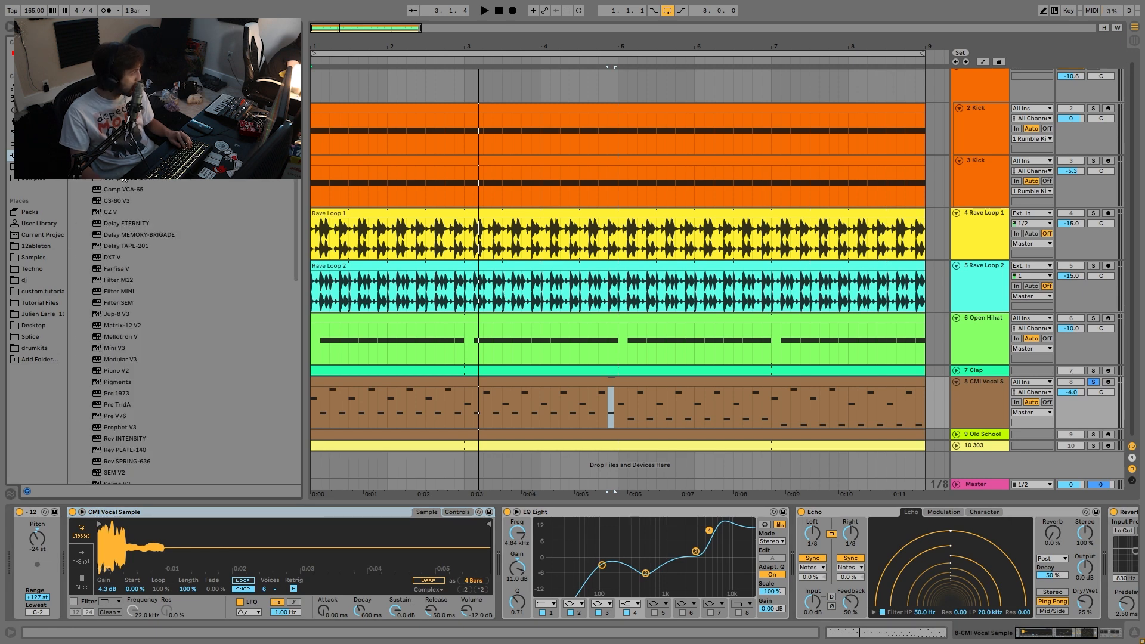
{"action": "left_click_drag", "start_coordinate": [183, 227], "coordinate": [410, 468]}
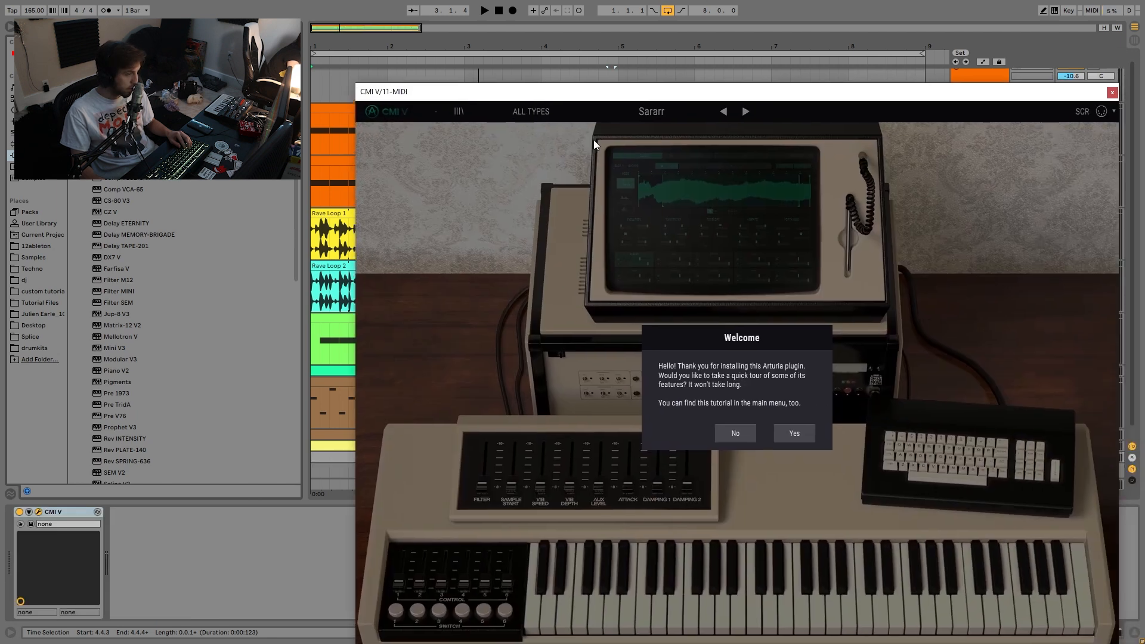
{"action": "left_click", "coordinate": [736, 433]}
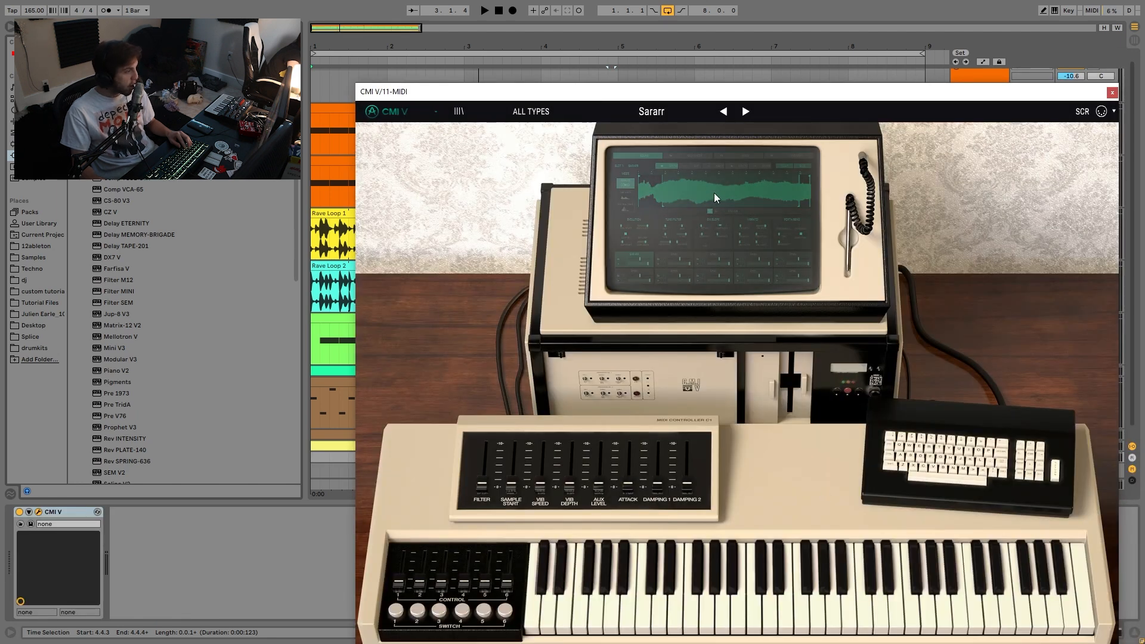
{"action": "left_click", "coordinate": [716, 198]}
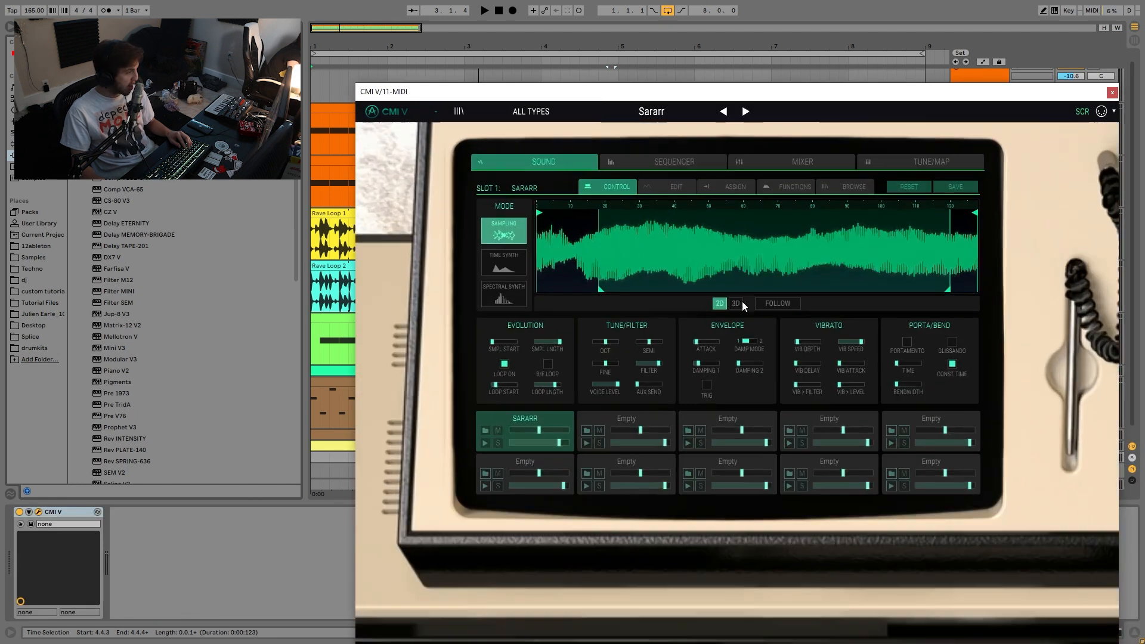
{"action": "left_click_drag", "start_coordinate": [650, 93], "coordinate": [503, 10]}
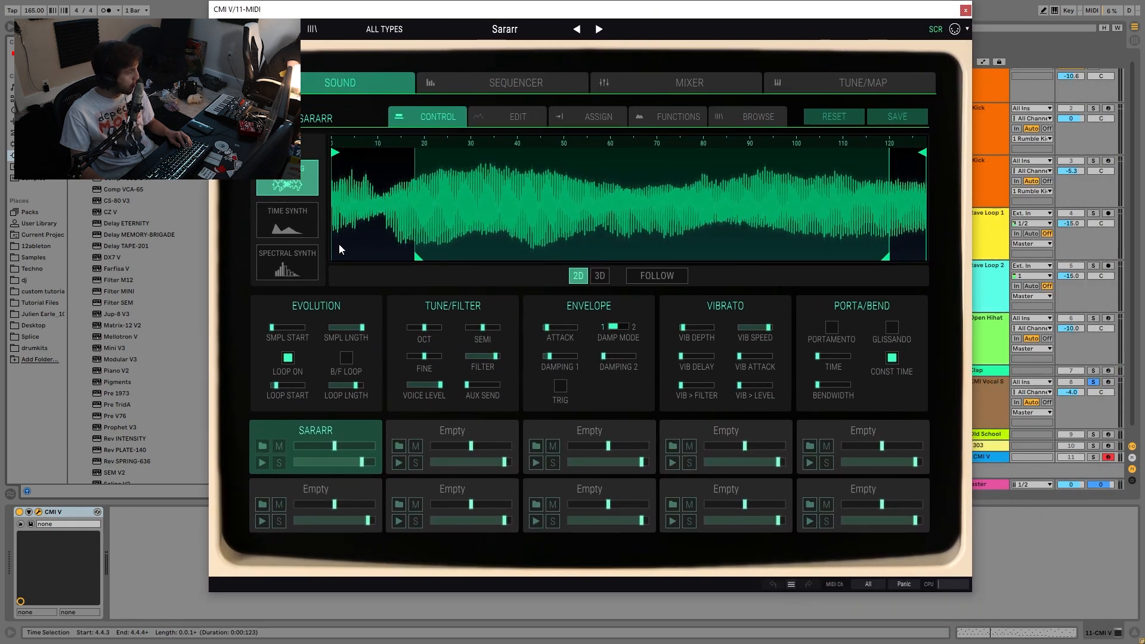
- Browse the CMI V sounds for slot 1 and search for "choir"
{"action": "double_click", "coordinate": [314, 431]}
{"action": "left_click", "coordinate": [743, 116]}
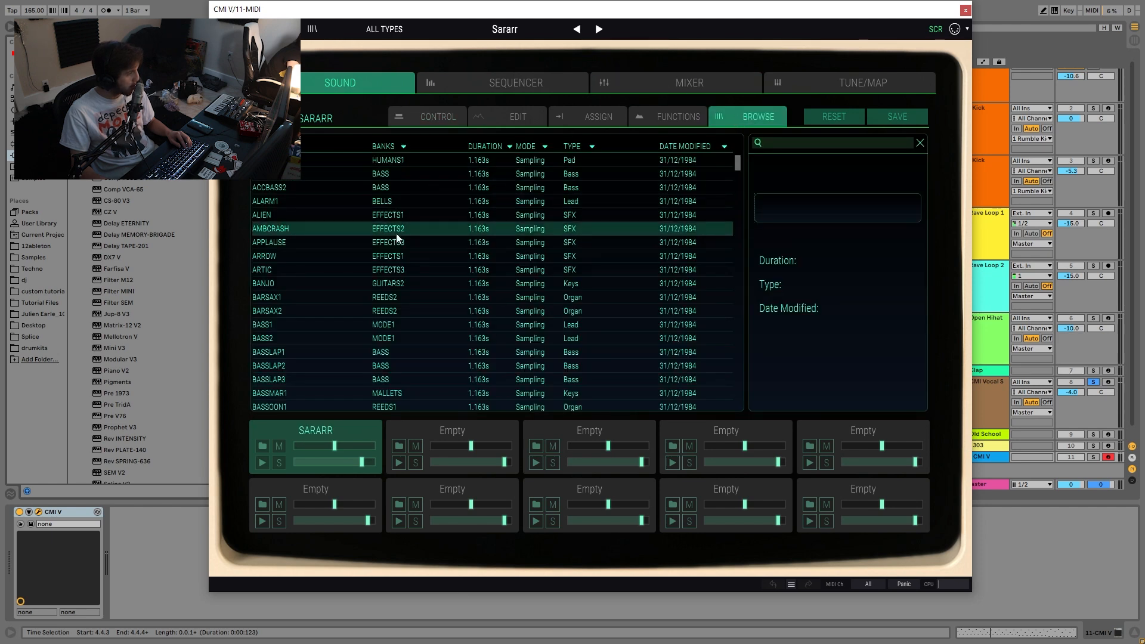
{"action": "left_click", "coordinate": [805, 143]}
{"action": "type", "text": "choir"}
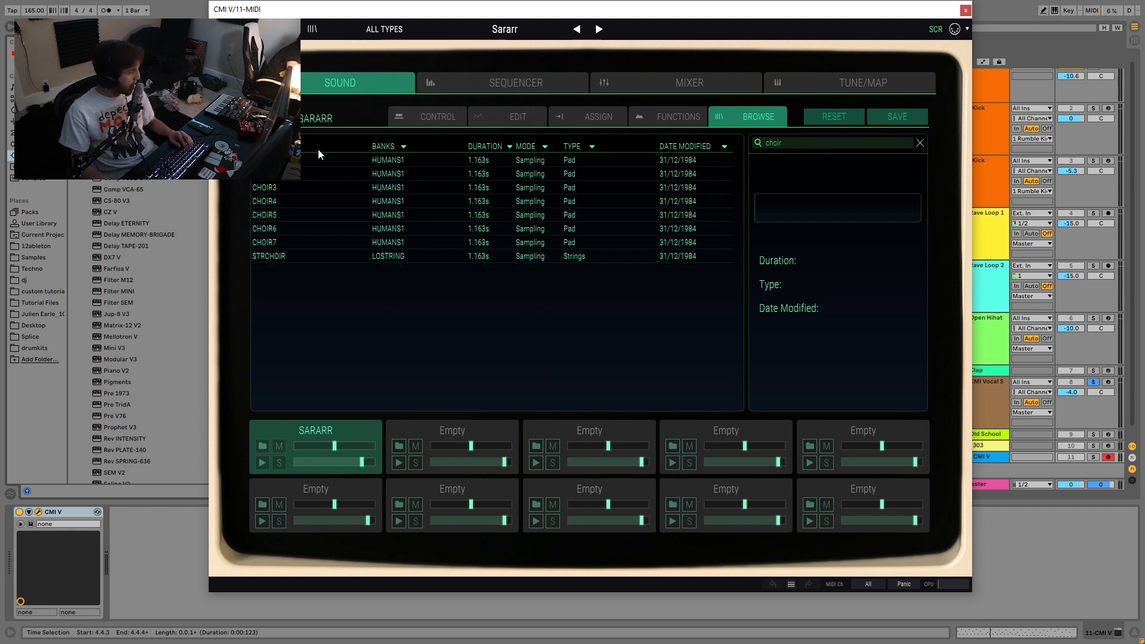
- Solo the CMI V track, load CHOIR1 into slot 1, and audition it from the computer keyboard in the C3 to D4 octave
{"action": "left_click", "coordinate": [1094, 457]}
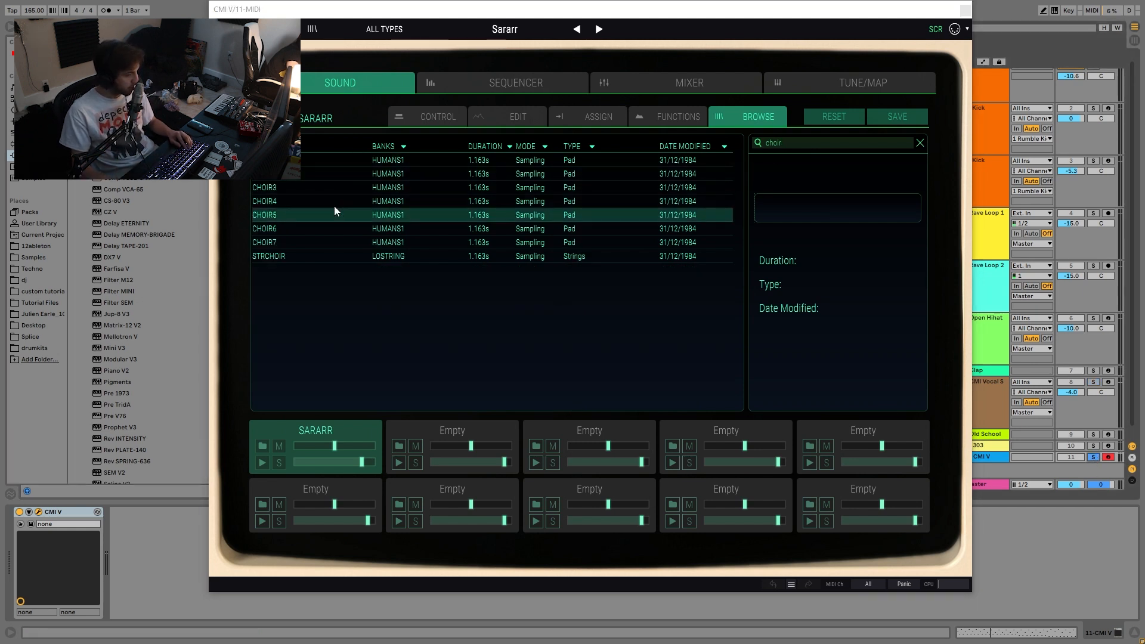
{"action": "left_click", "coordinate": [358, 160]}
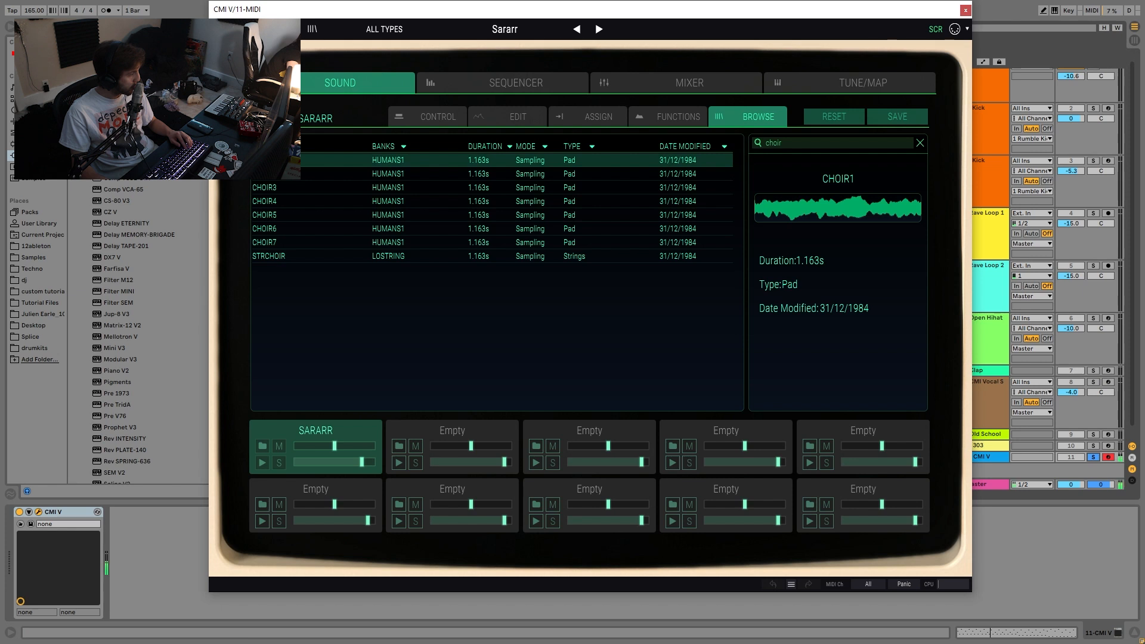
{"action": "double_click", "coordinate": [274, 160]}
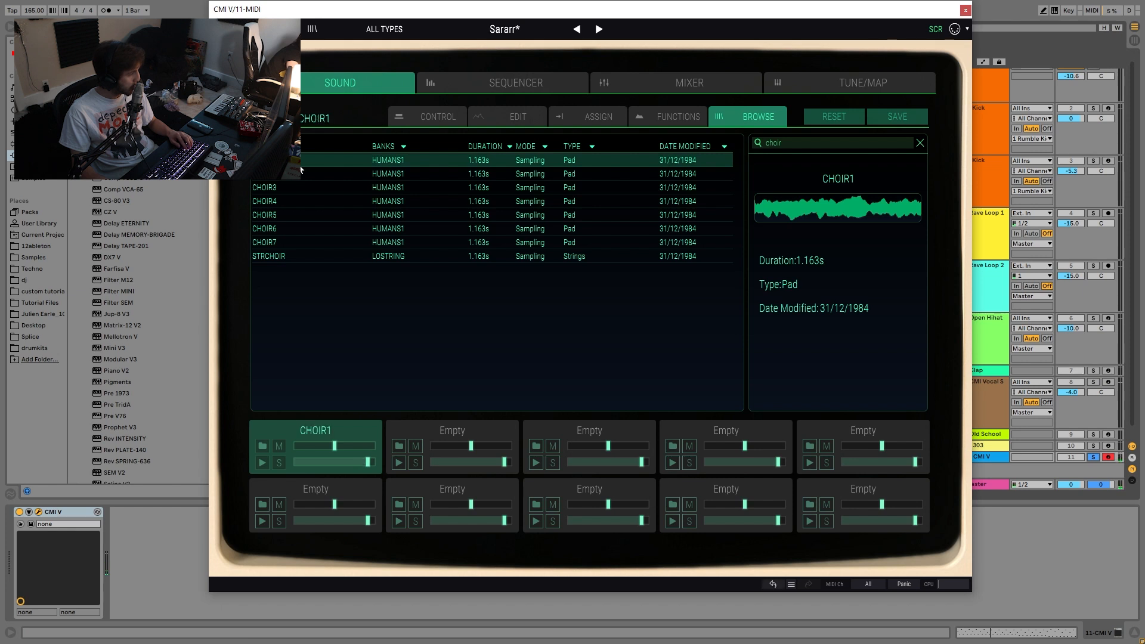
{"action": "left_click", "coordinate": [1009, 595]}
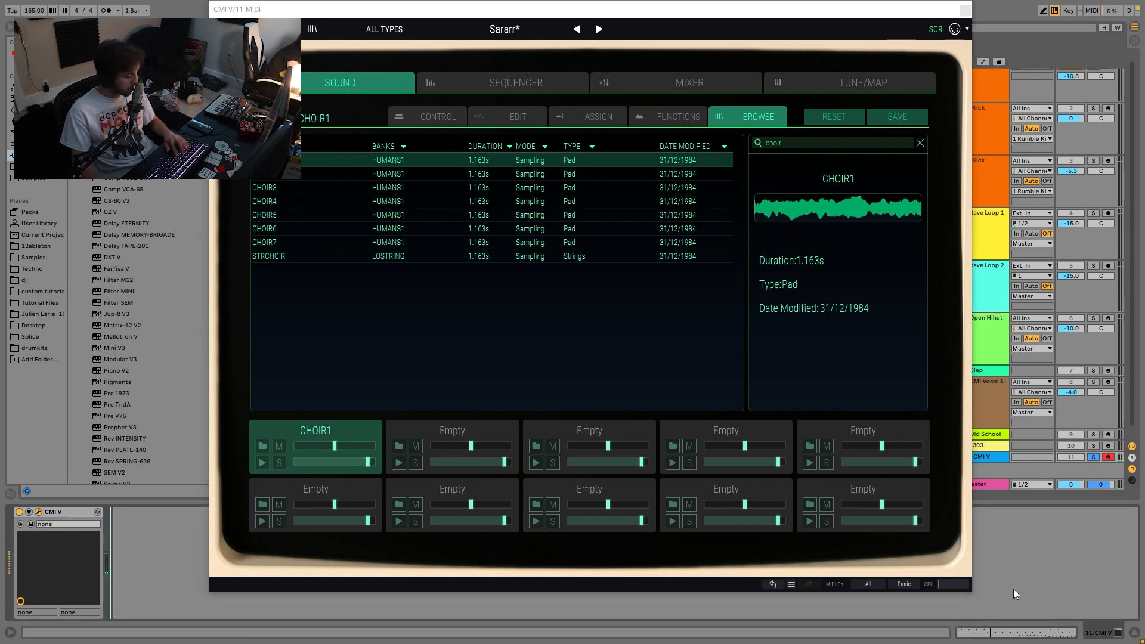
{"action": "key", "text": "x"}
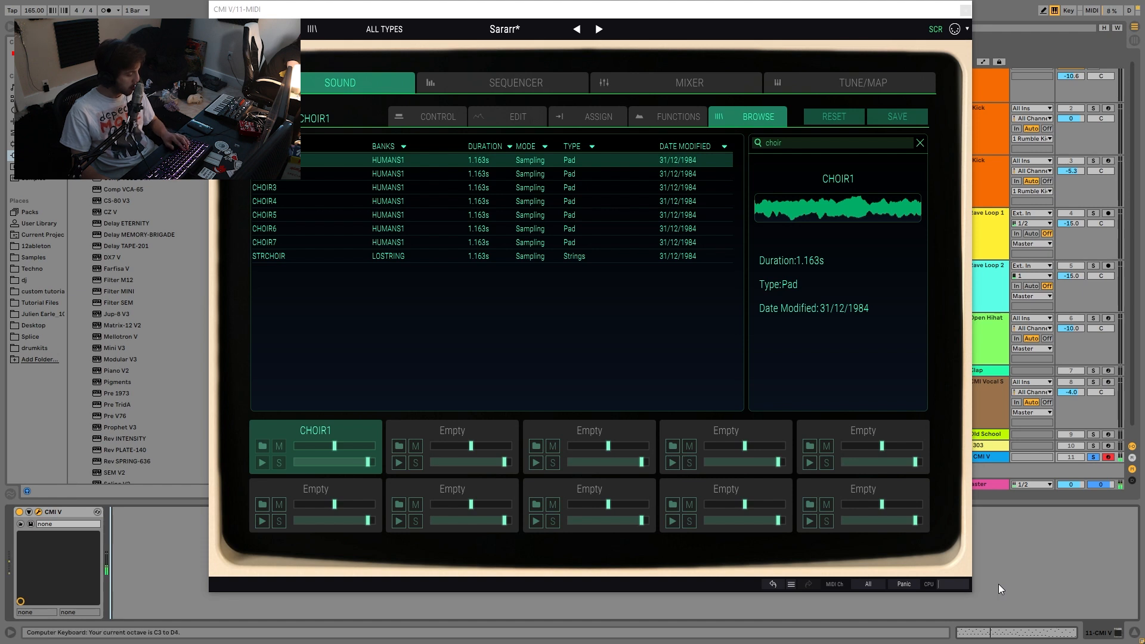
- Raise the computer keyboard to the C5 to D6 octave, and load CHOIR3 into the slot below CHOIR1 and CHOIR5 into the one beside it
{"action": "key", "text": "x"}
{"action": "key", "text": "x"}
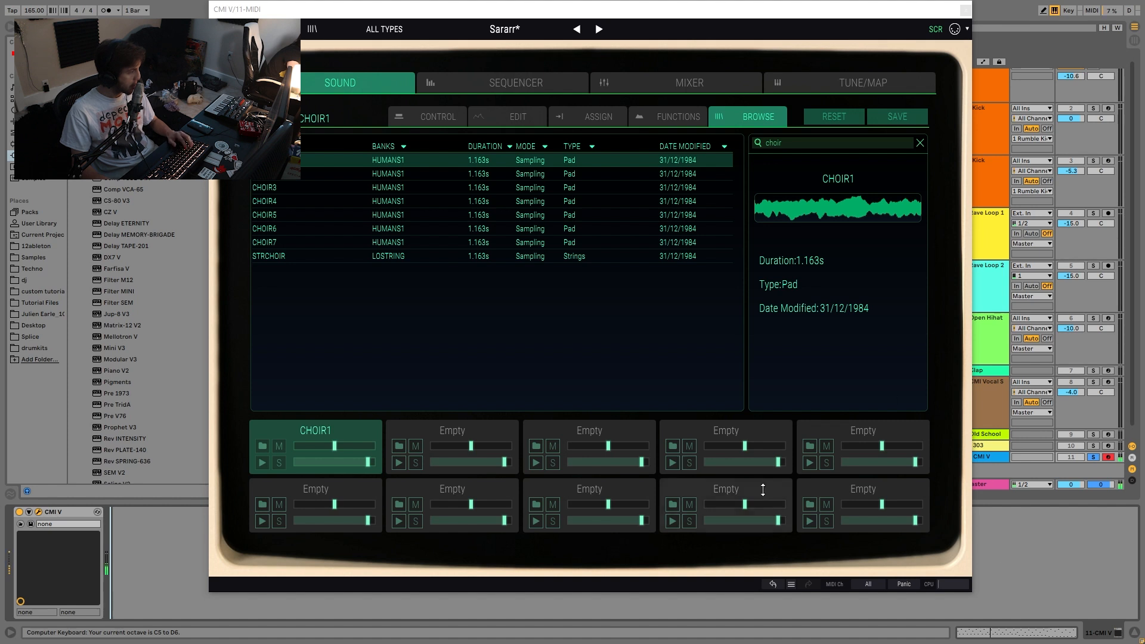
{"action": "left_click", "coordinate": [299, 486]}
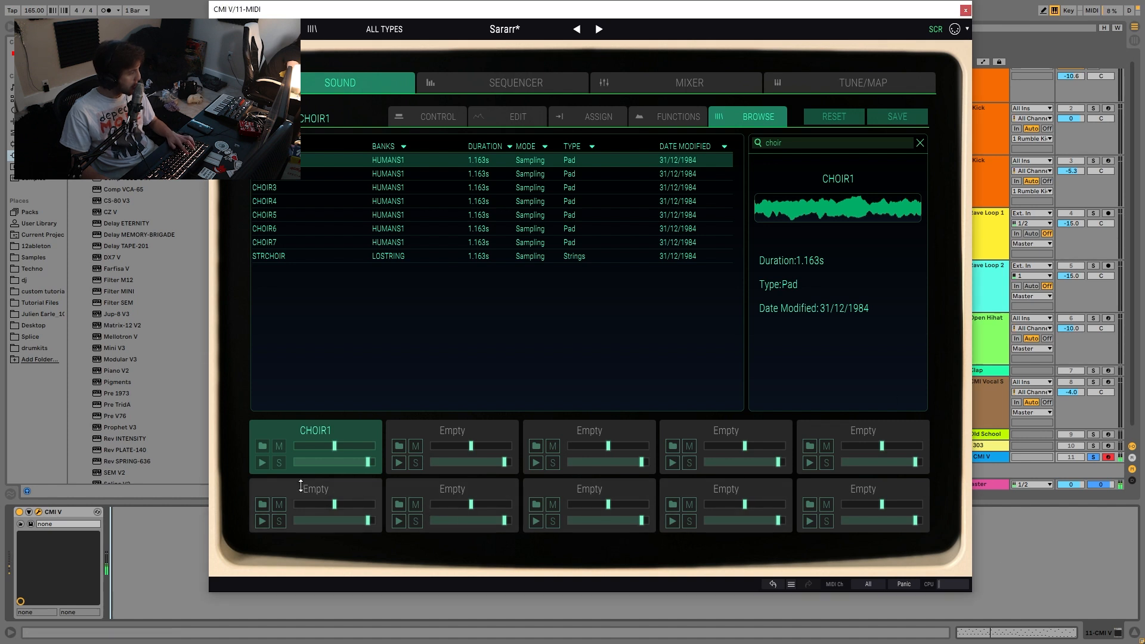
{"action": "left_click", "coordinate": [270, 187]}
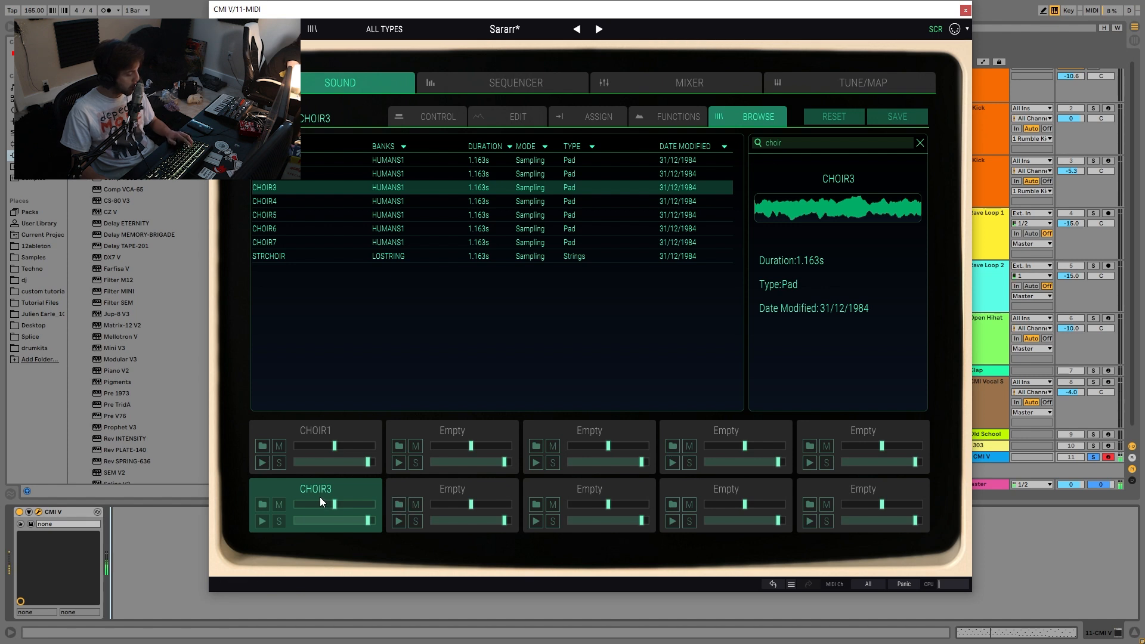
{"action": "left_click", "coordinate": [443, 435]}
{"action": "left_click", "coordinate": [278, 214]}
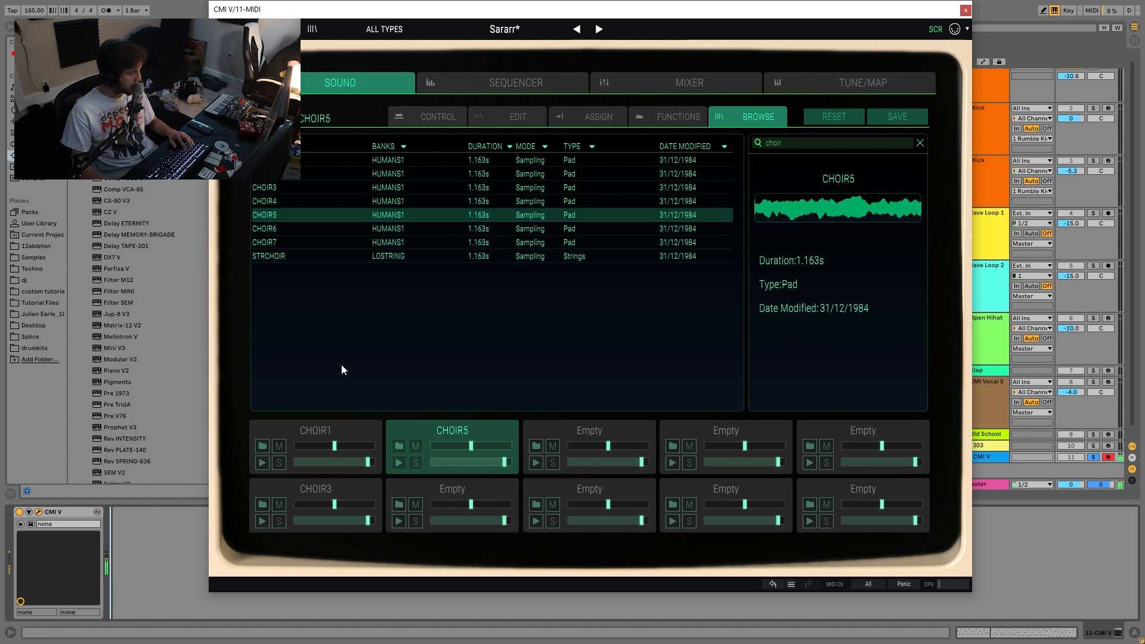
- Delete the CMI V plug-in from its track, and select the clip on the CMI Vocal Sample track
{"action": "left_click", "coordinate": [73, 514]}
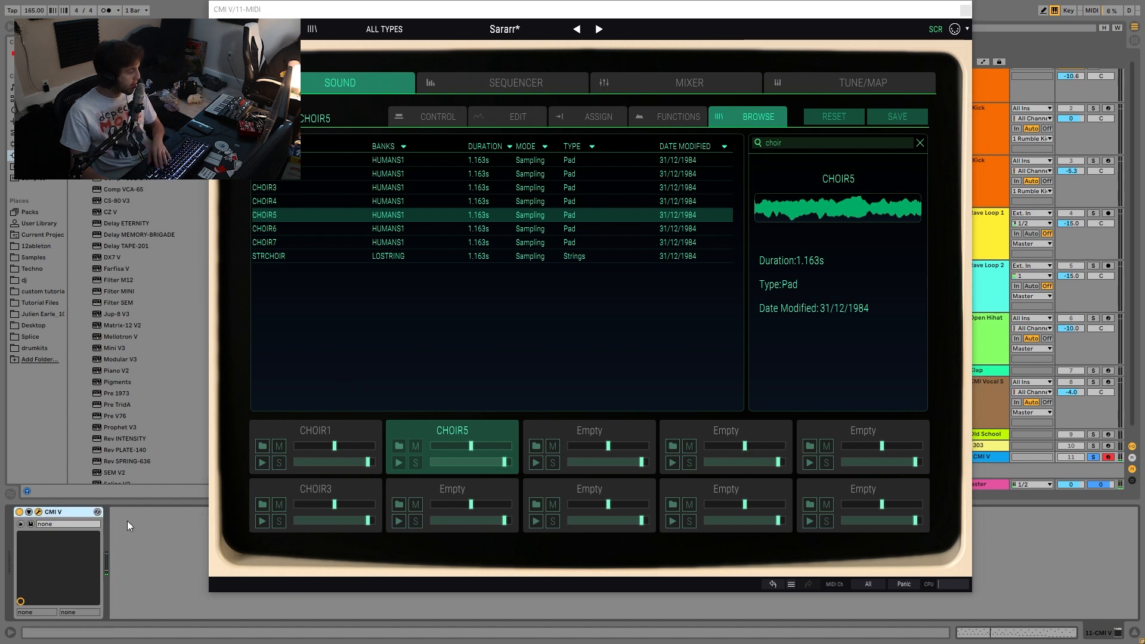
{"action": "key", "text": "Delete"}
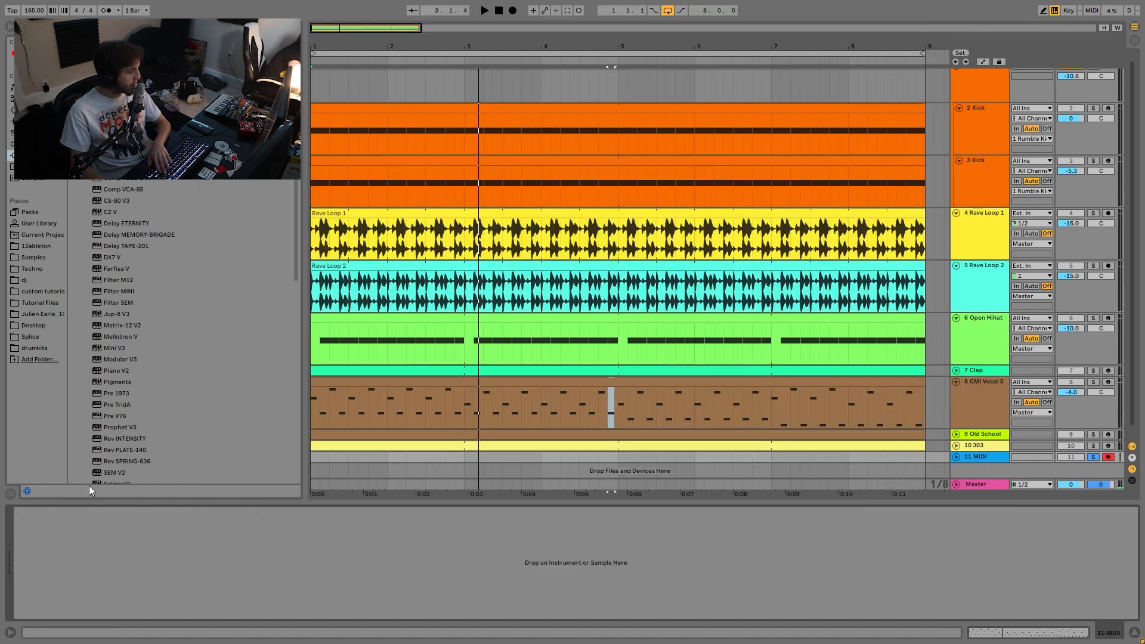
{"action": "left_click", "coordinate": [982, 389]}
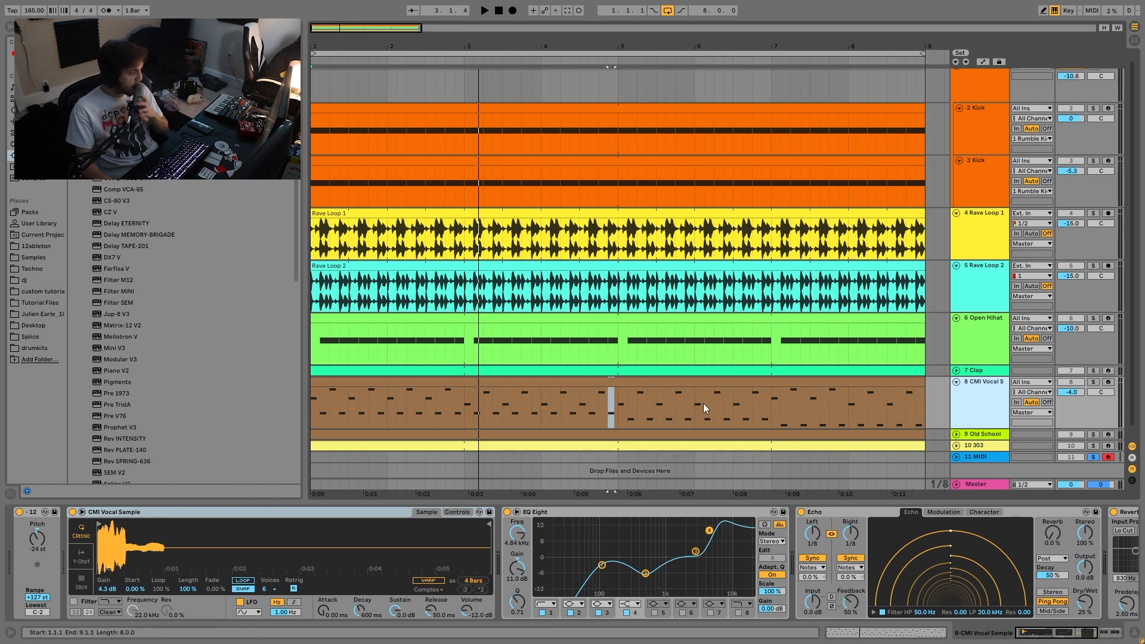
{"action": "left_click", "coordinate": [329, 382]}
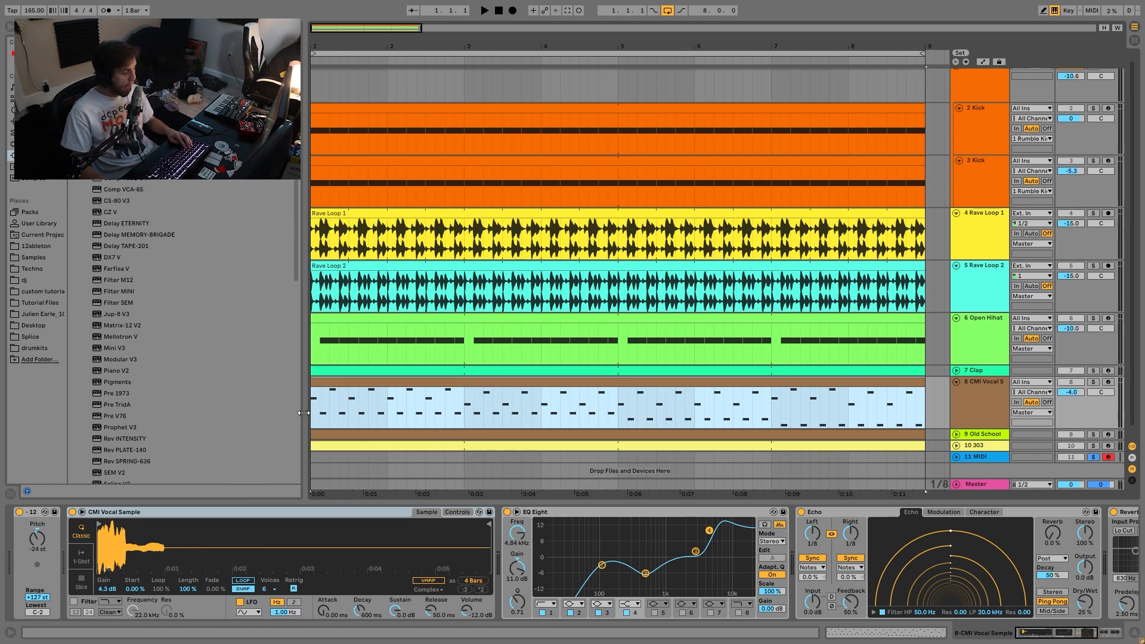
- Solo the CMI Vocal Sample track and play it from the start
{"action": "left_click", "coordinate": [1094, 382]}
{"action": "key", "text": "space"}
{"action": "key", "text": "space"}
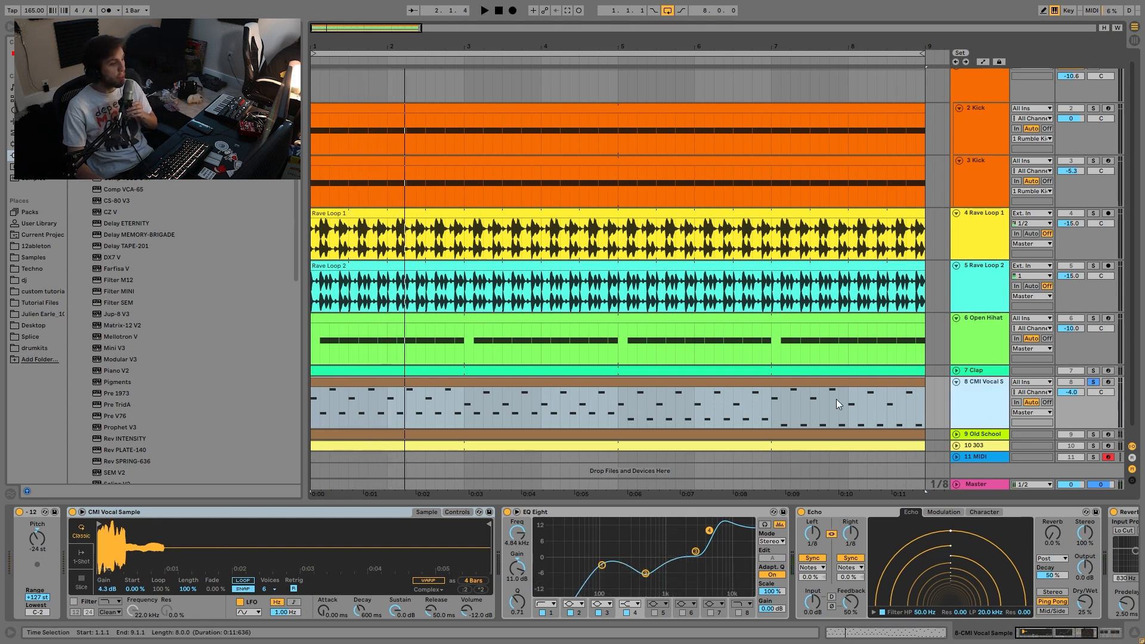
{"action": "key", "text": "space"}
{"action": "key", "text": "space"}
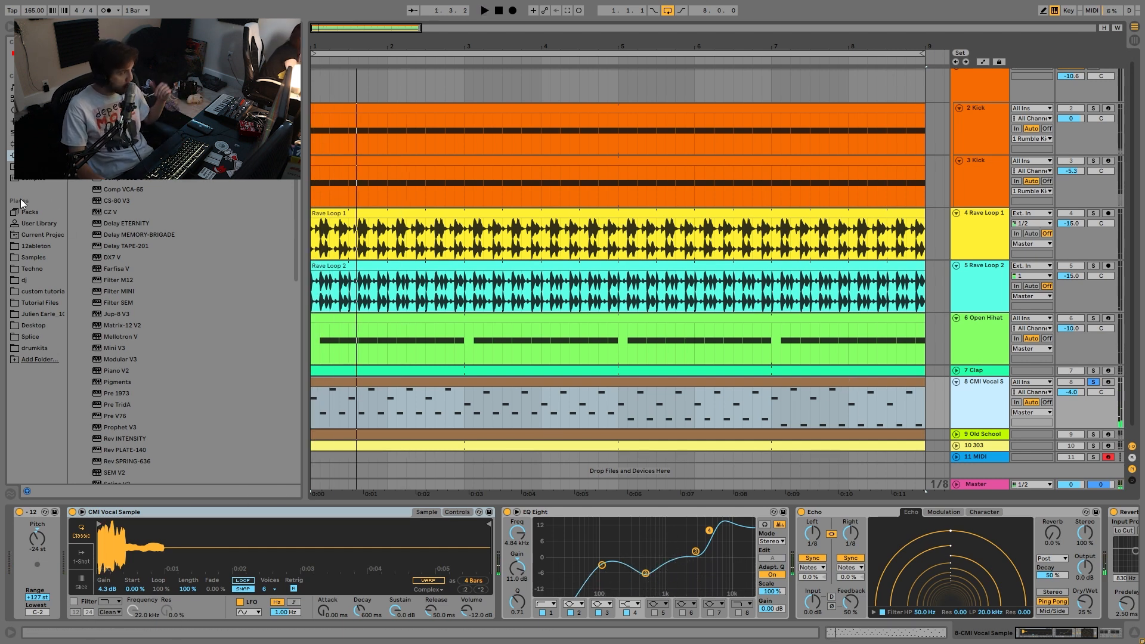
- Show the Current Project folder in the browser and replay the selected vocal clip
{"action": "left_click", "coordinate": [35, 234]}
{"action": "key", "text": "space"}
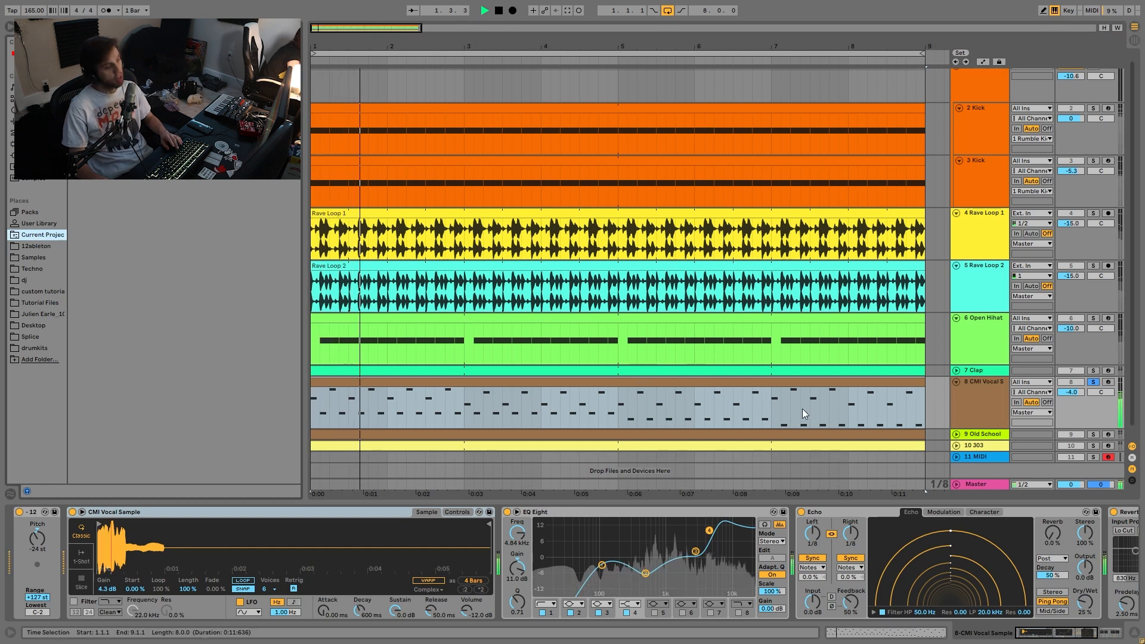
{"action": "left_click", "coordinate": [484, 382]}
{"action": "key", "text": "space"}
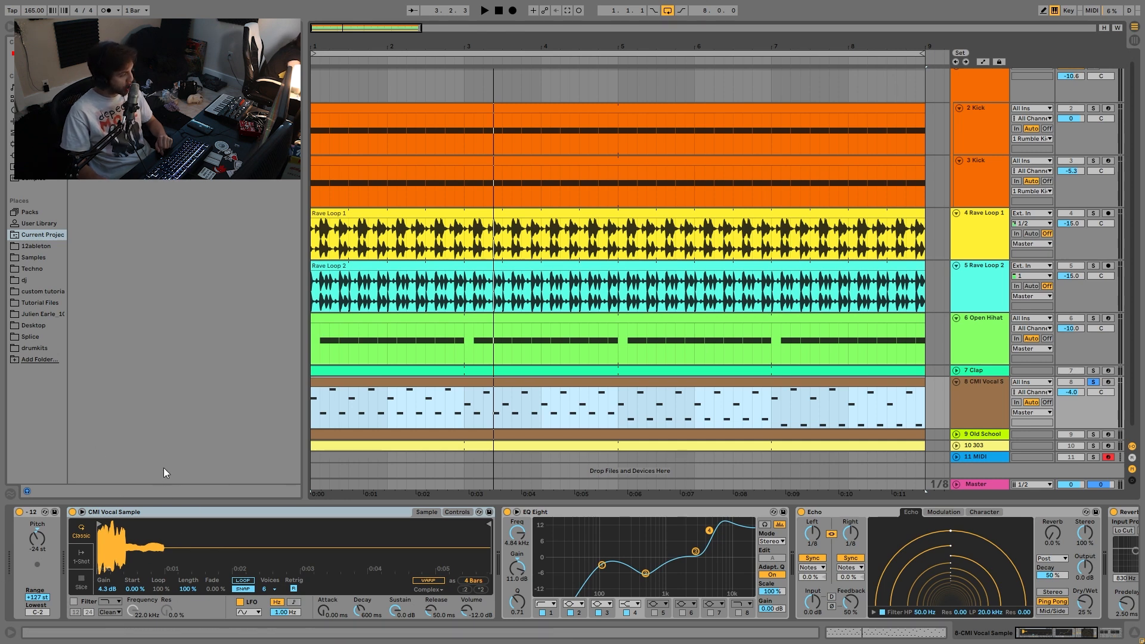
{"action": "key", "text": "space"}
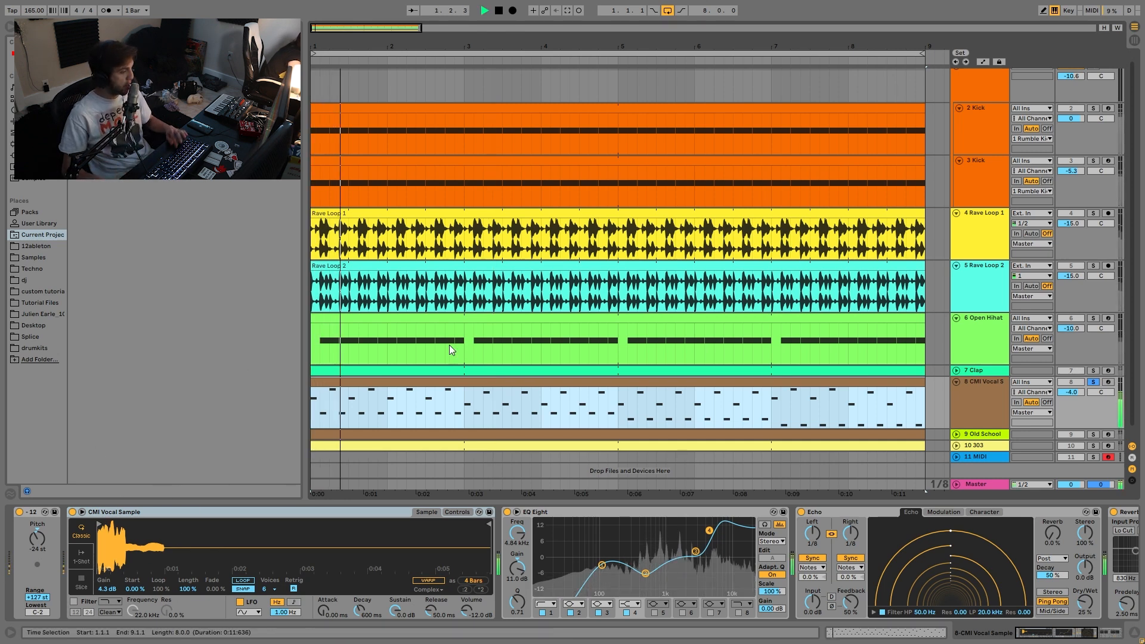
- Compare the soloed vocal with EQ Eight bypassed and re-enabled during playback
{"action": "scroll", "coordinate": [565, 574], "scroll_direction": "down", "scroll_amount": 5}
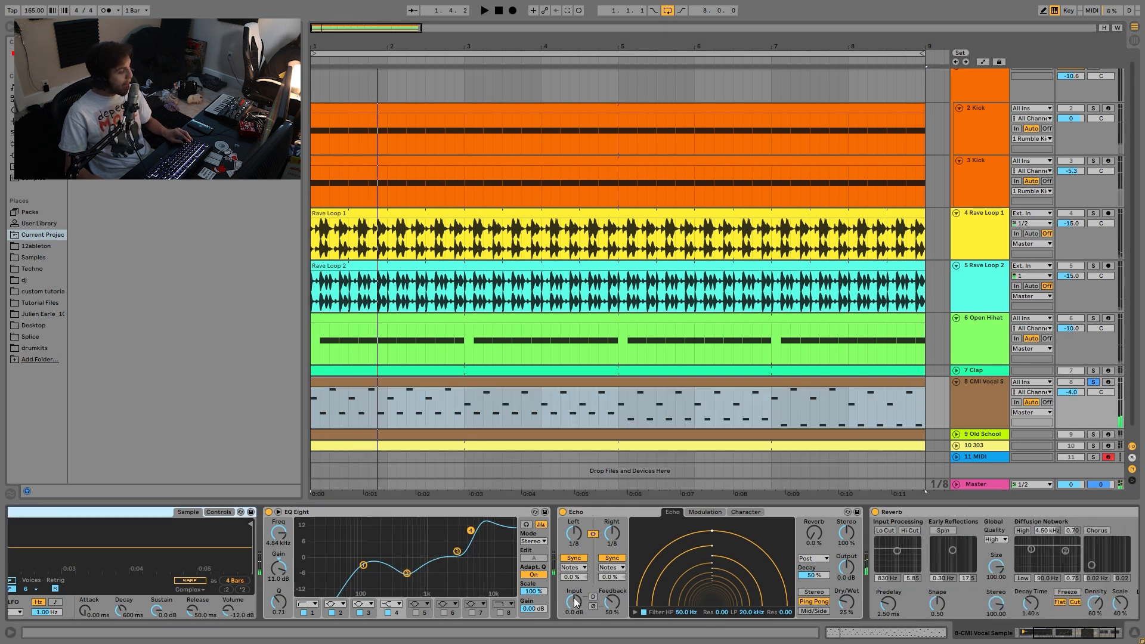
{"action": "scroll", "coordinate": [575, 594], "scroll_direction": "up", "scroll_amount": 3}
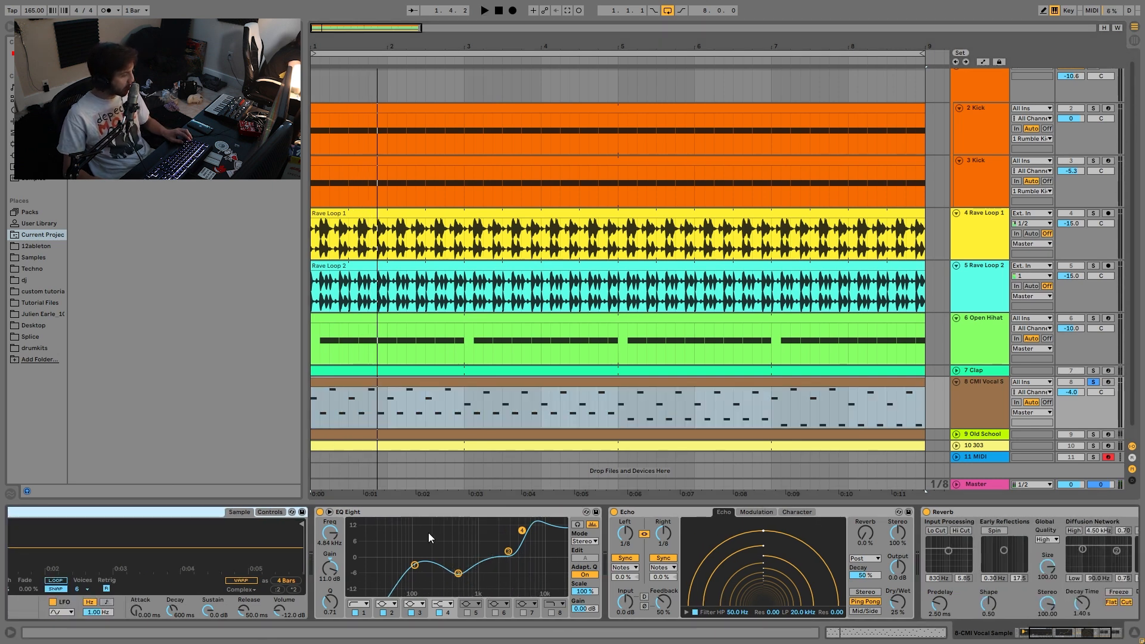
{"action": "left_click", "coordinate": [320, 512]}
{"action": "key", "text": "space"}
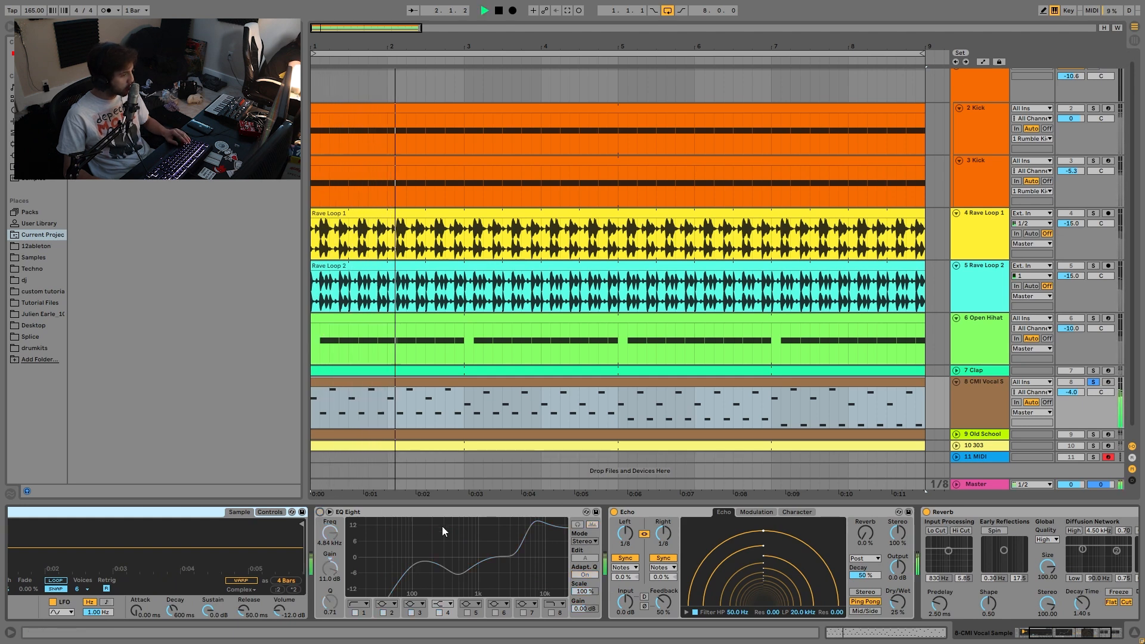
{"action": "left_click", "coordinate": [320, 513]}
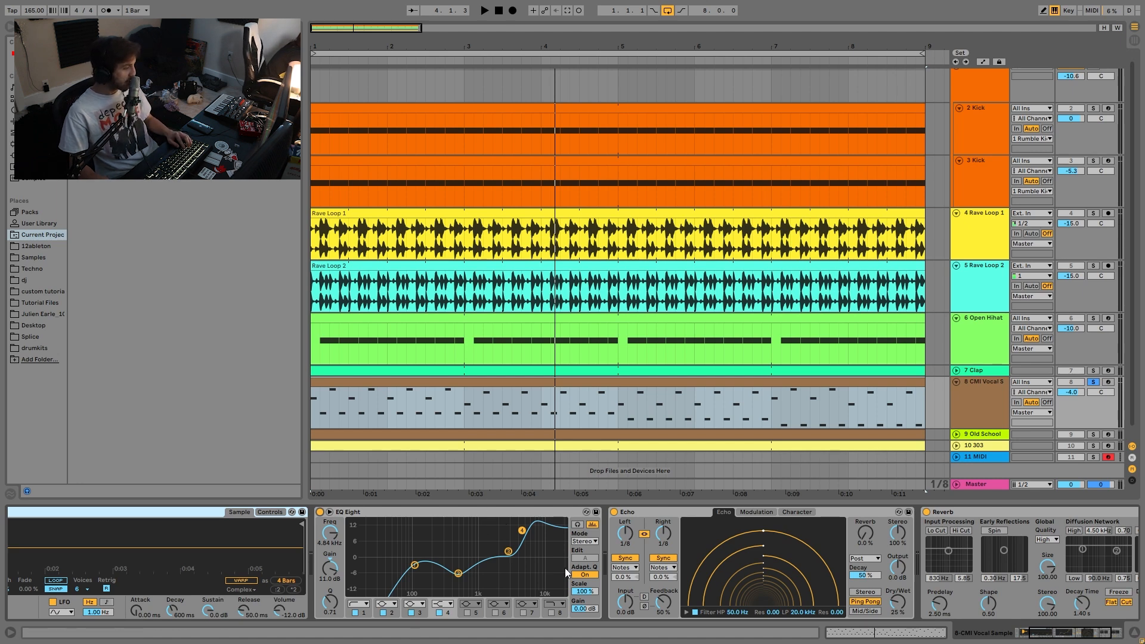
{"action": "key", "text": "space"}
{"action": "key", "text": "space"}
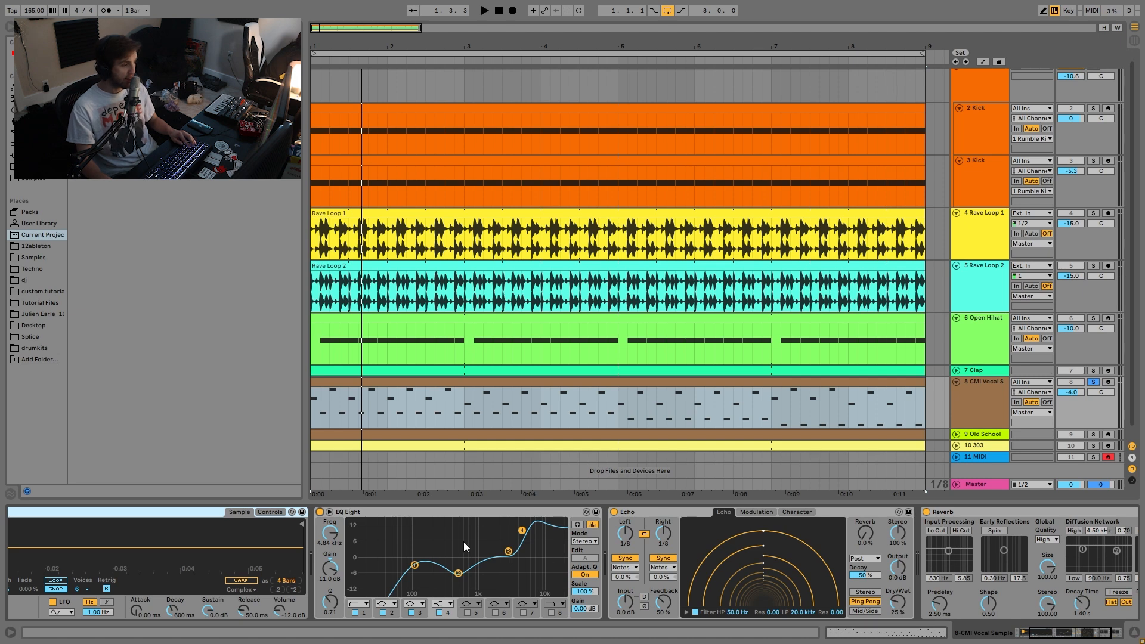
- Bypass EQ Eight on the vocal once more, listen, and re-enable it for another playback from the start
{"action": "left_click", "coordinate": [319, 513]}
{"action": "key", "text": "space"}
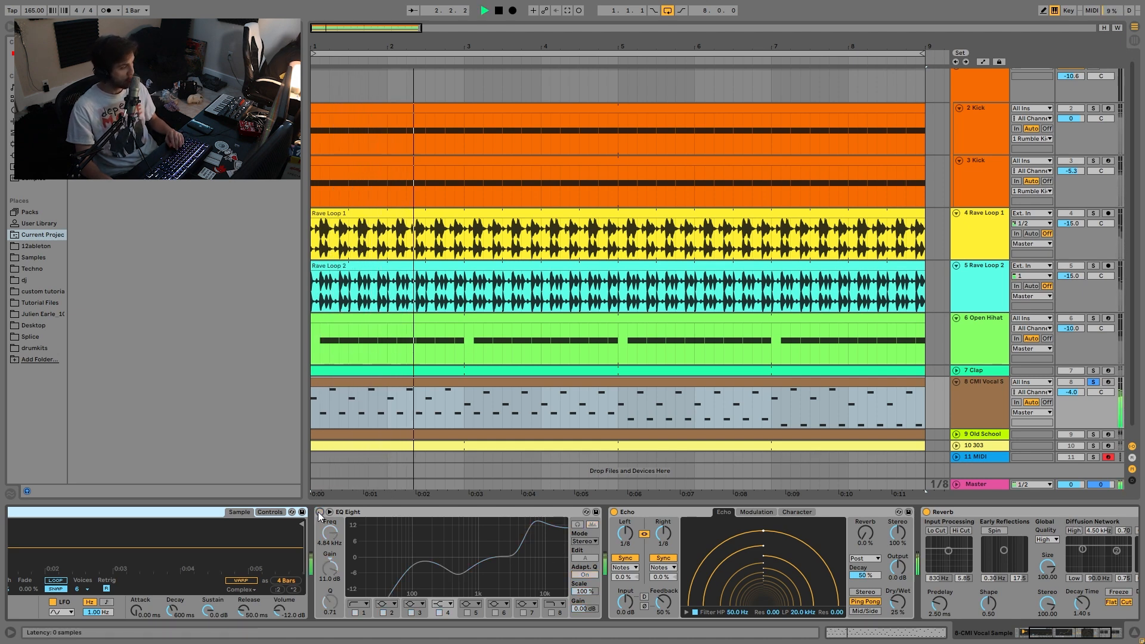
{"action": "left_click", "coordinate": [318, 512]}
{"action": "key", "text": "space"}
{"action": "key", "text": "space"}
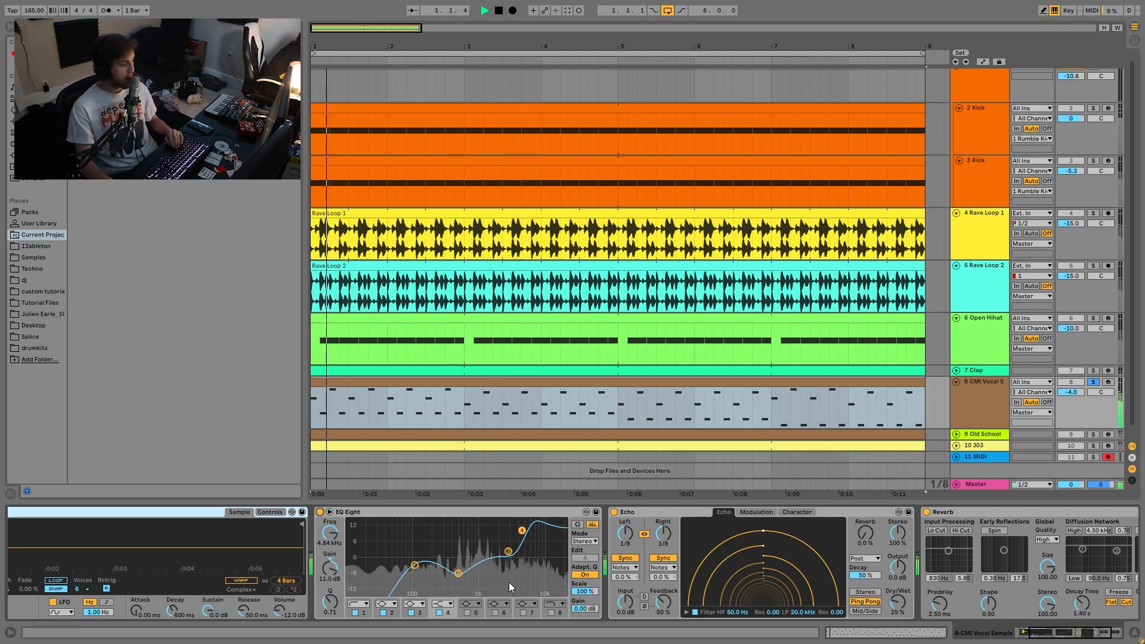
- Compare the vocal with Echo bypassed and re-enabled, both soloed and in the full mix, and solo the vocal track again
{"action": "scroll", "coordinate": [528, 593], "scroll_direction": "right", "scroll_amount": 6}
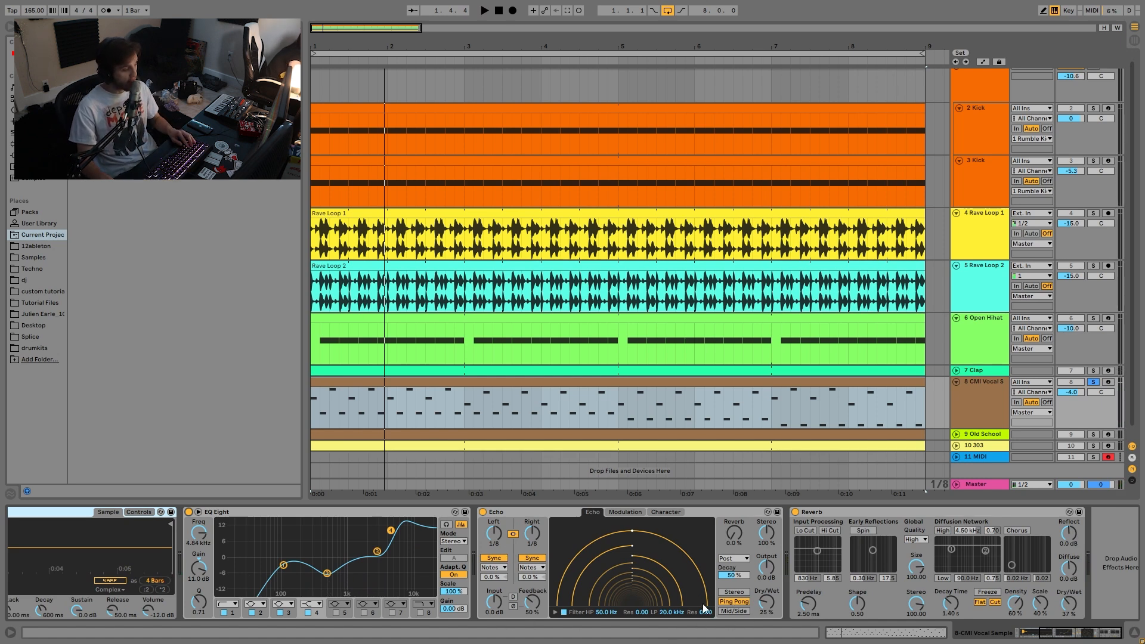
{"action": "key", "text": "space"}
{"action": "key", "text": "space"}
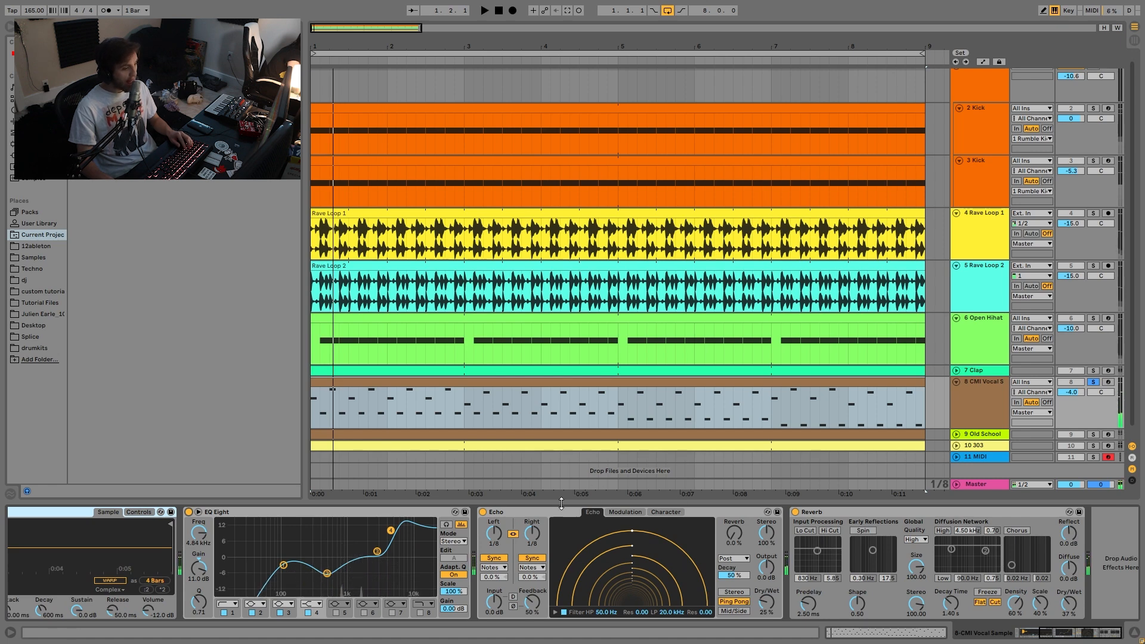
{"action": "left_click", "coordinate": [483, 512]}
{"action": "key", "text": "space"}
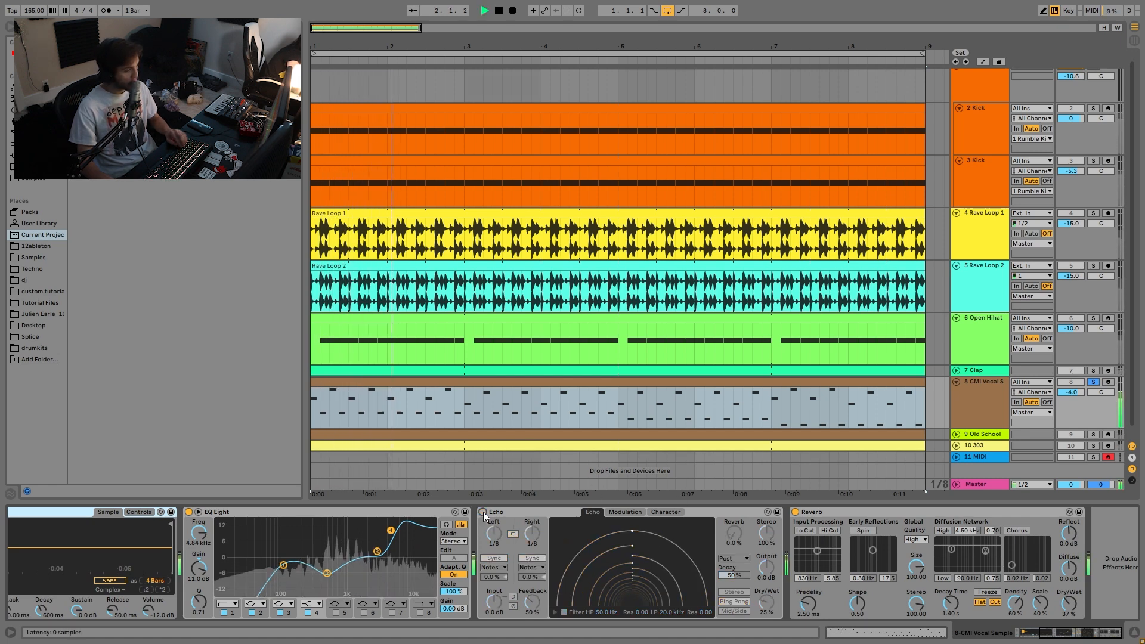
{"action": "left_click", "coordinate": [1094, 383]}
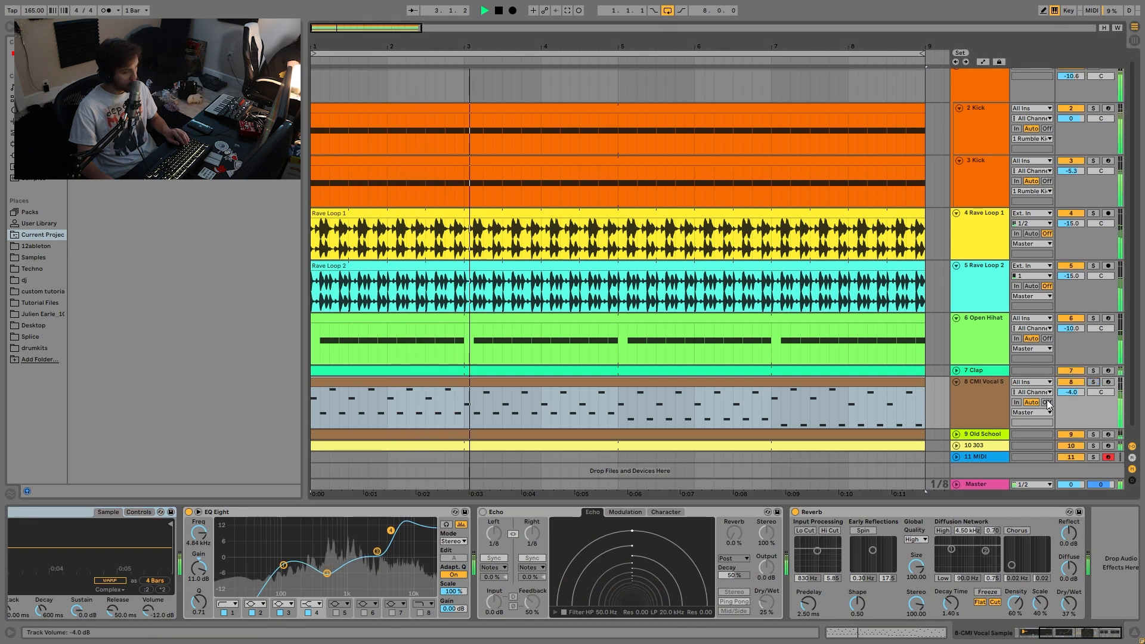
{"action": "left_click", "coordinate": [483, 512]}
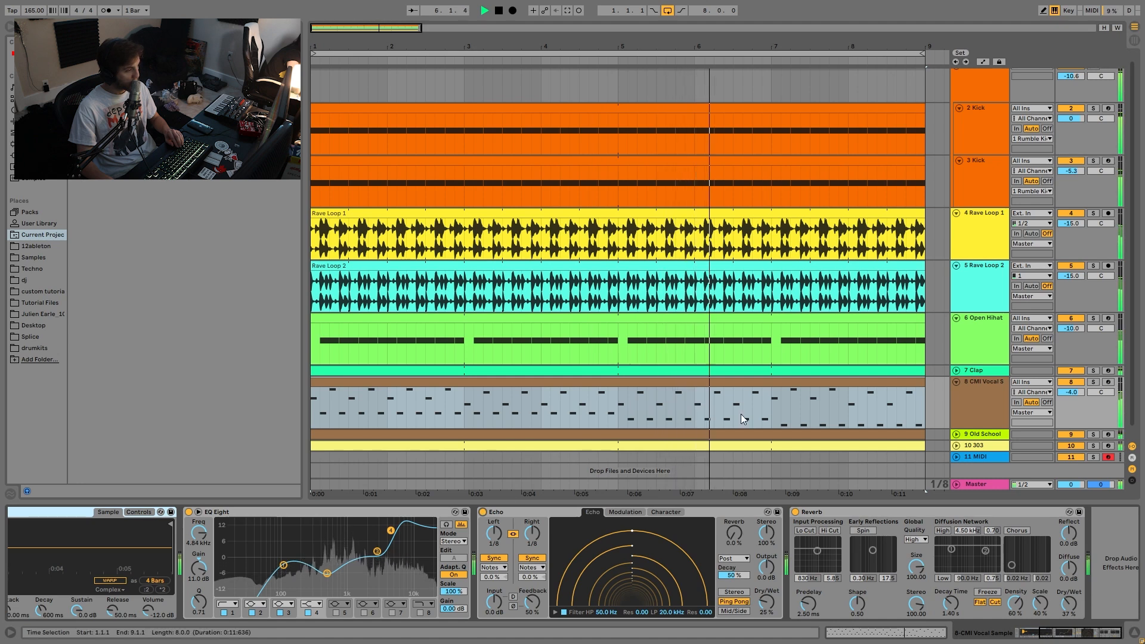
{"action": "left_click", "coordinate": [1094, 383]}
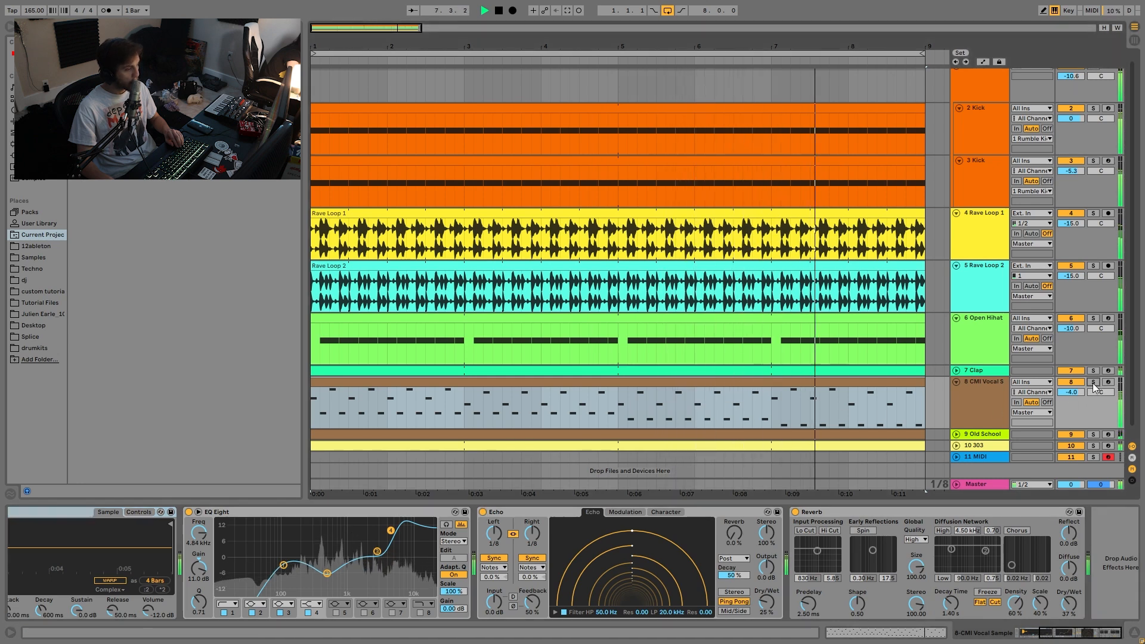
{"action": "key", "text": "space"}
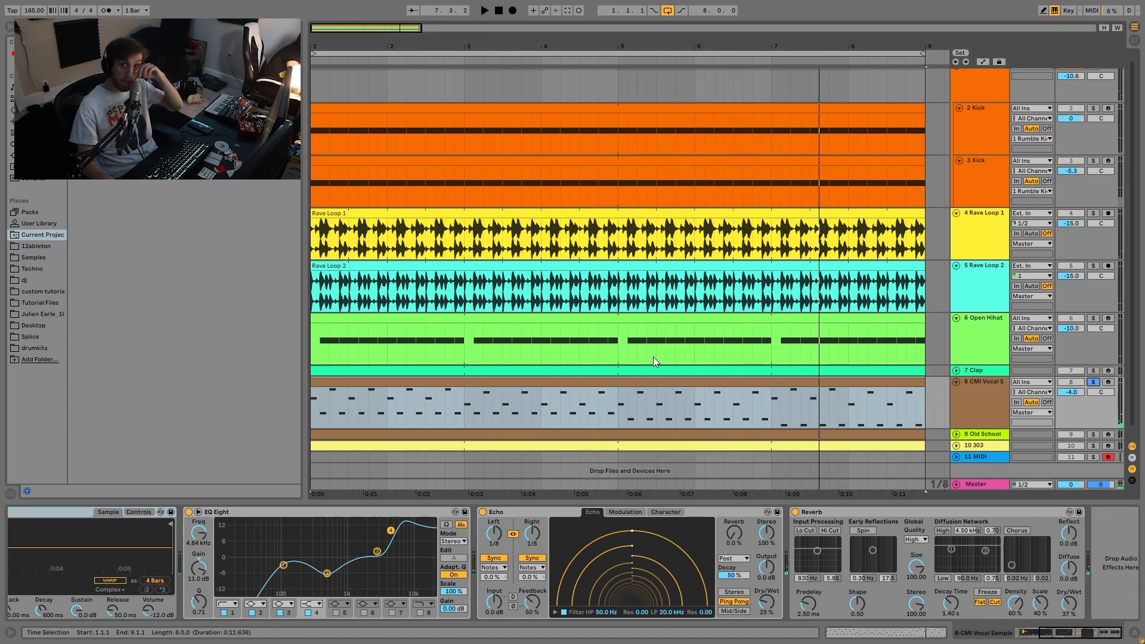
- Replay the opening bars of the soloed vocal with Echo active to hear its delay
{"action": "key", "text": "space"}
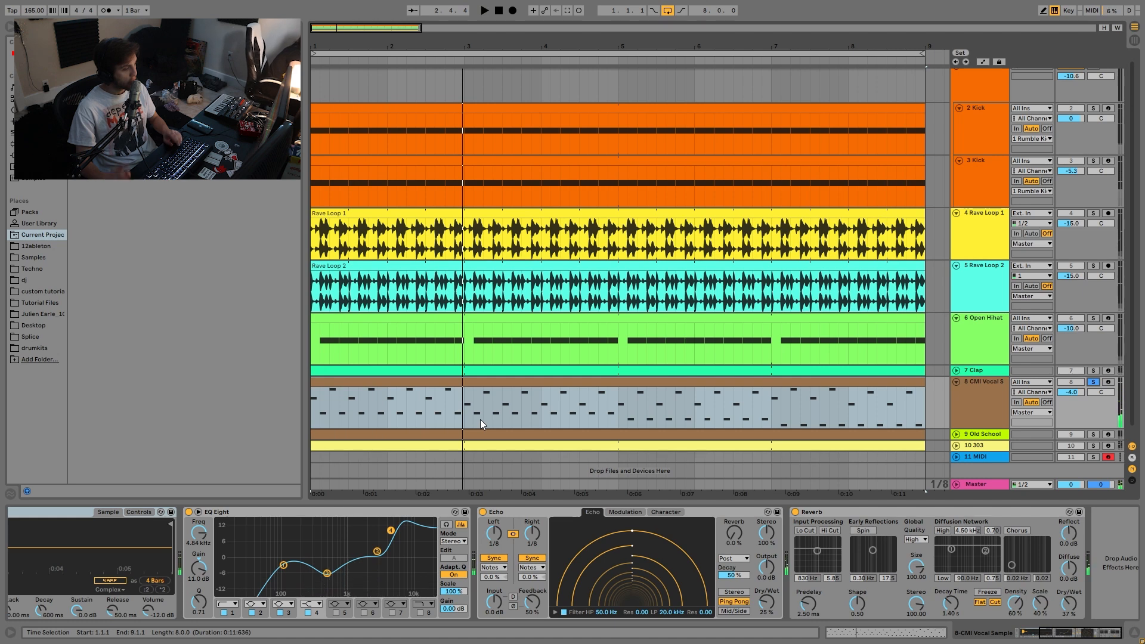
{"action": "key", "text": "space"}
{"action": "key", "text": "space"}
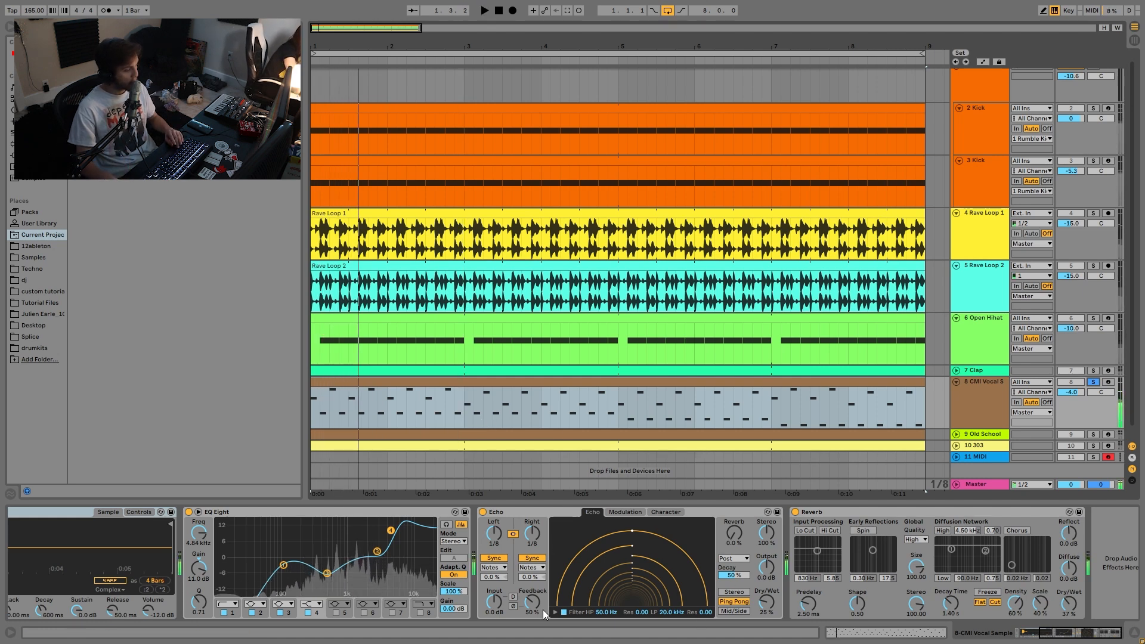
{"action": "key", "text": "space"}
{"action": "key", "text": "space"}
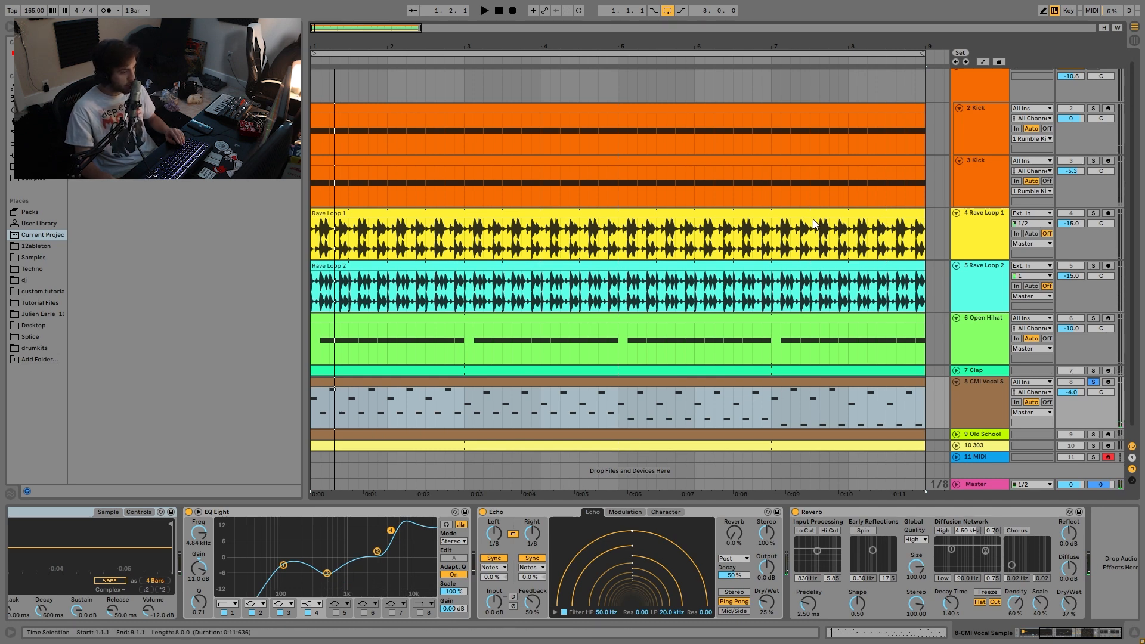
- Solo the Rumble Kick group alongside the vocal, compare playback with Echo off and on, and select the vocal's Reverb
{"action": "scroll", "coordinate": [1108, 81], "scroll_direction": "up", "scroll_amount": 1}
{"action": "left_click", "coordinate": [1095, 73]}
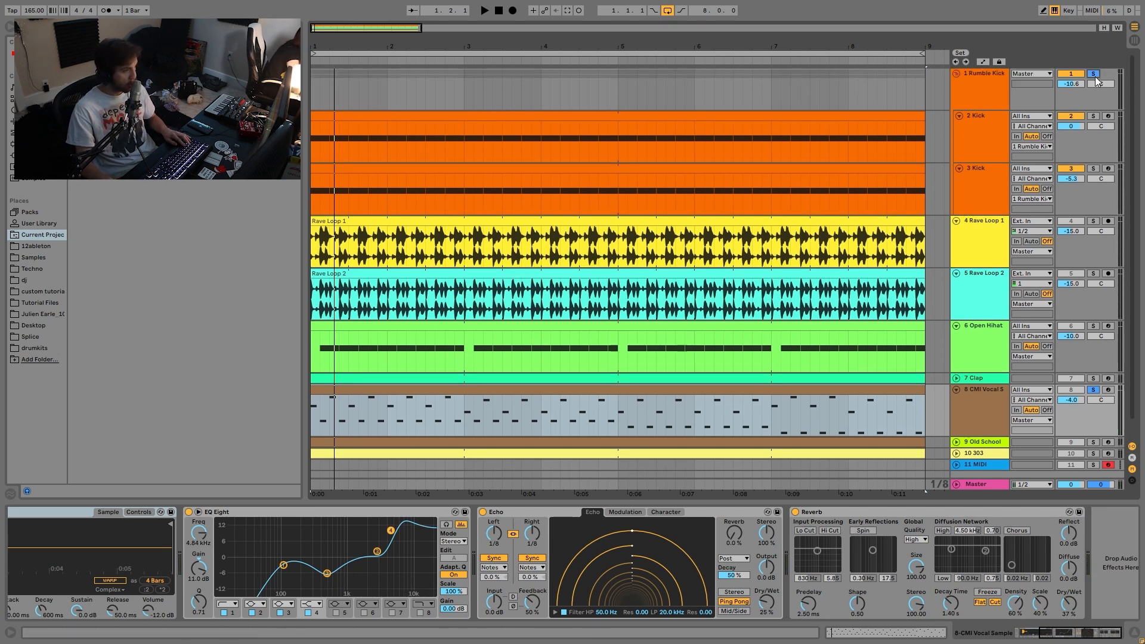
{"action": "key", "text": "space"}
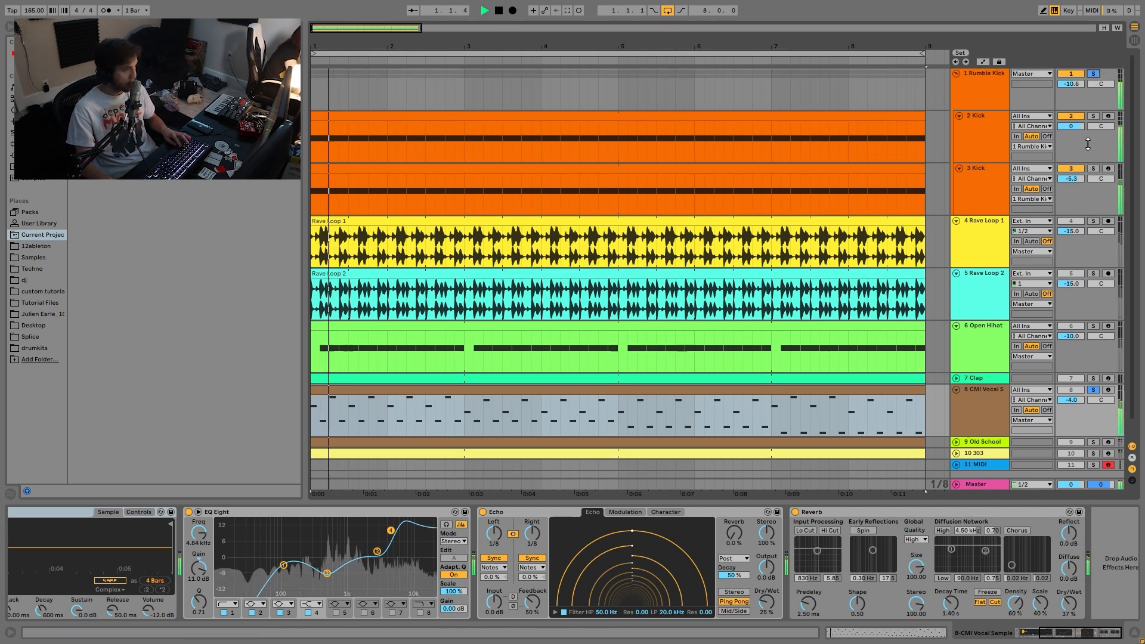
{"action": "left_click", "coordinate": [483, 513]}
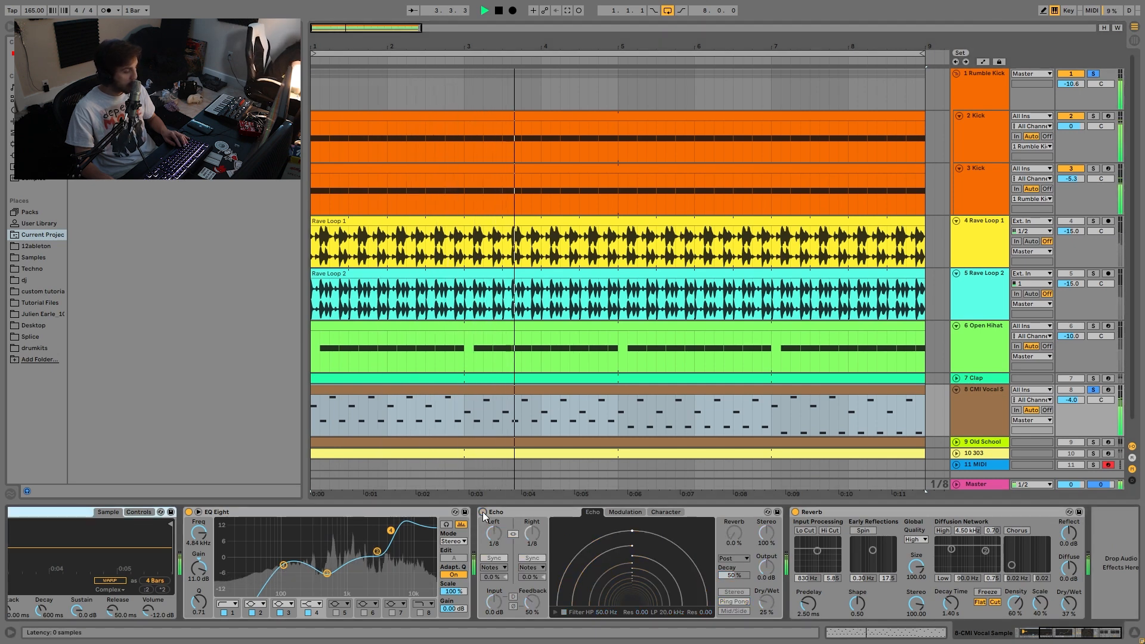
{"action": "left_click", "coordinate": [482, 512]}
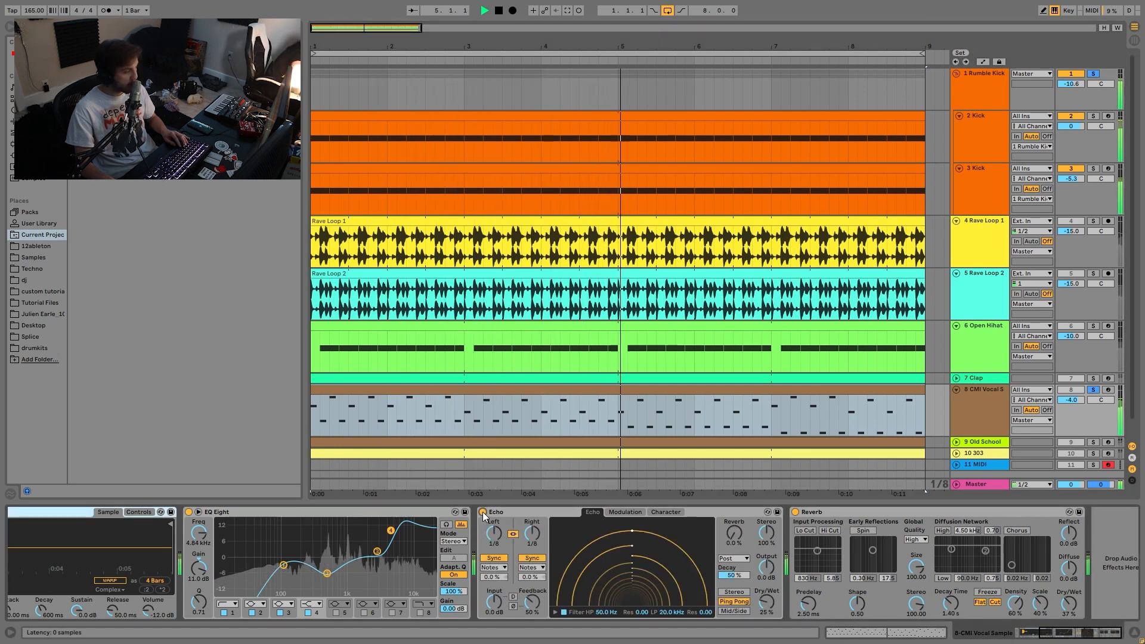
{"action": "left_click", "coordinate": [822, 514]}
{"action": "key", "text": "space"}
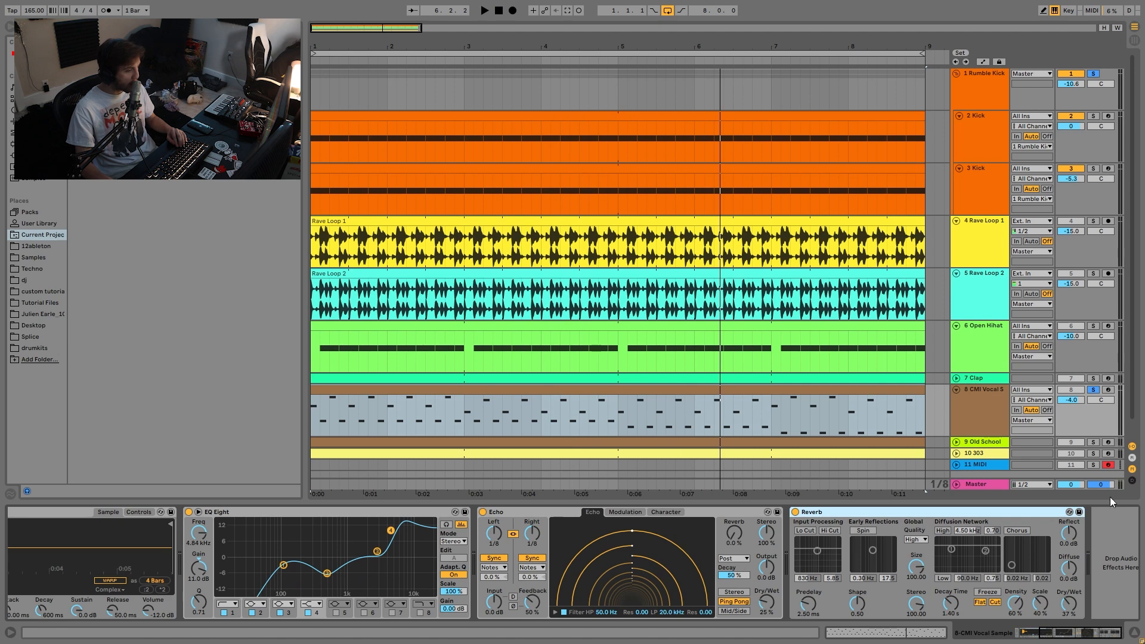
- Solo the Old School track, bring up its device chain, and play the stab from the start
{"action": "key", "text": "space"}
{"action": "key", "text": "space"}
{"action": "left_click", "coordinate": [1093, 442]}
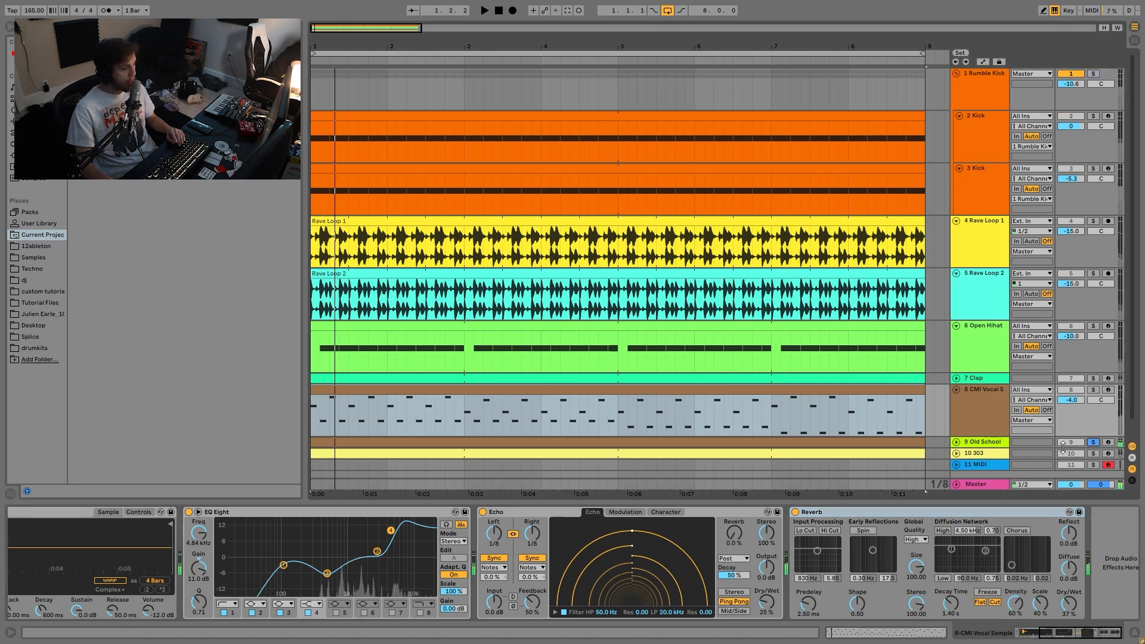
{"action": "left_click", "coordinate": [986, 444]}
{"action": "key", "text": "space"}
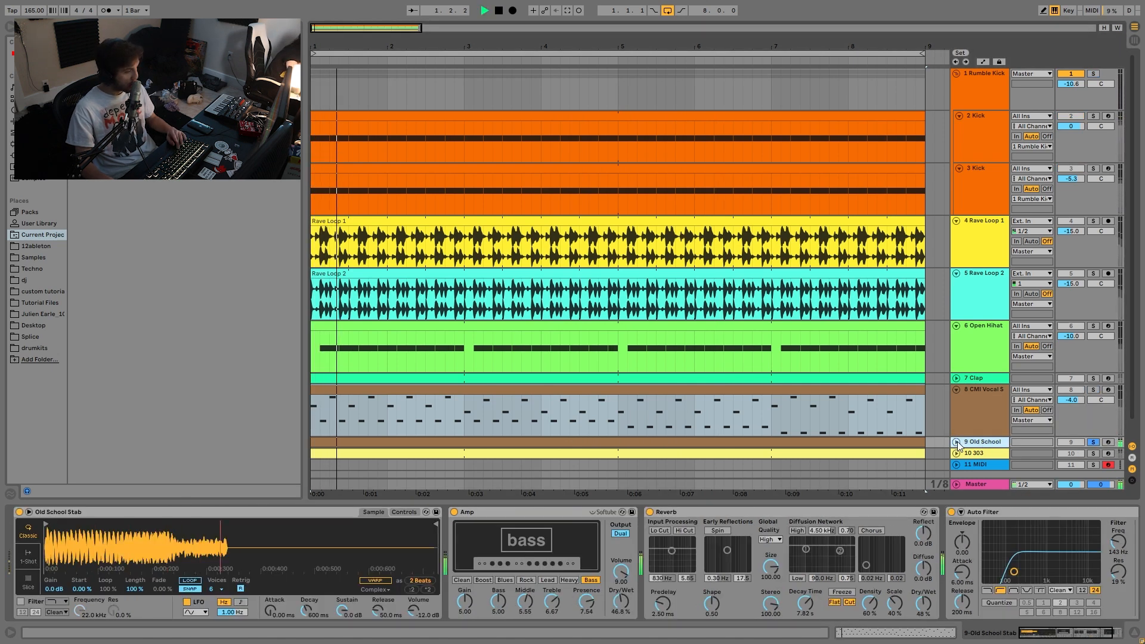
- Unfold the Old School track, solo the CMI Vocal track alongside it, select the stab clip and play both together
{"action": "left_click", "coordinate": [957, 442]}
{"action": "scroll", "coordinate": [985, 426], "scroll_direction": "down", "scroll_amount": 2}
{"action": "left_click", "coordinate": [1094, 331]}
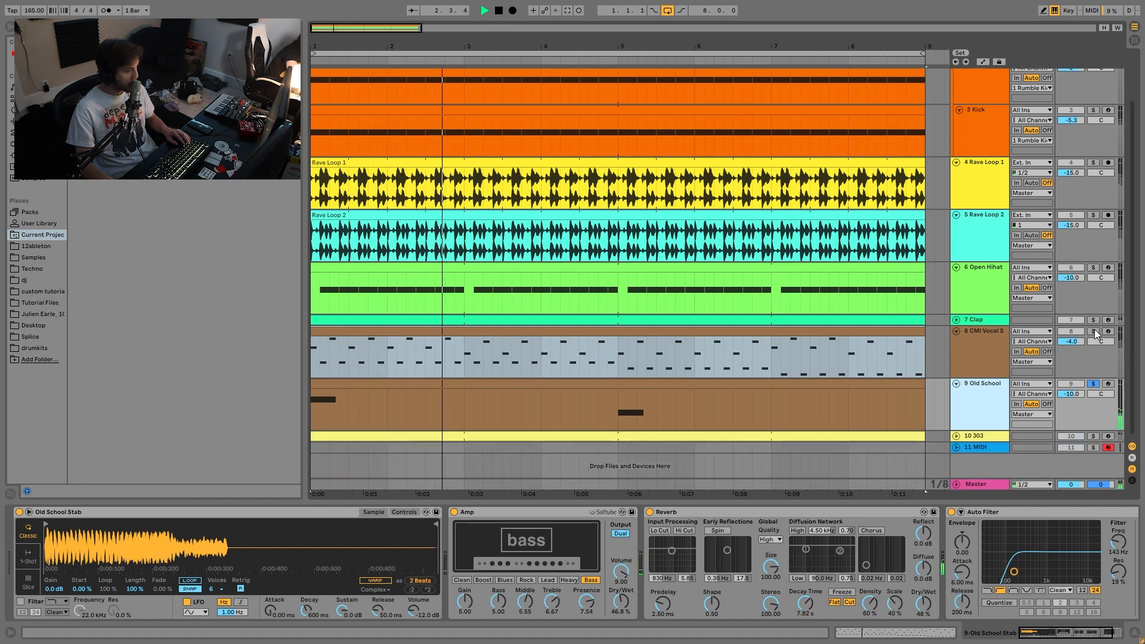
{"action": "key", "text": "space"}
{"action": "left_click", "coordinate": [477, 390]}
{"action": "key", "text": "space"}
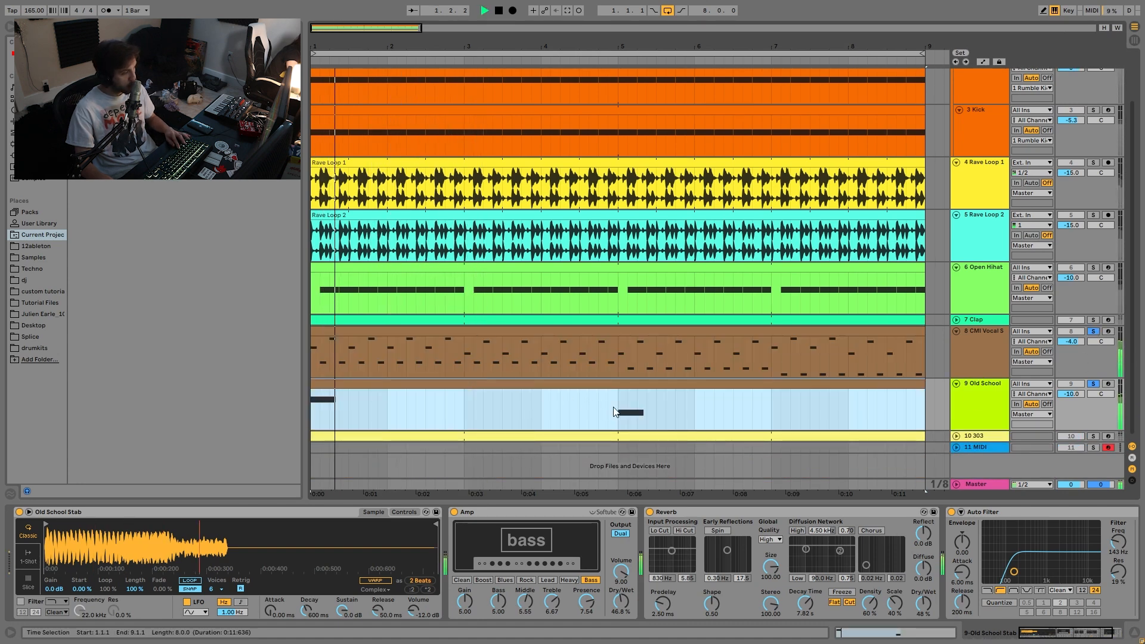
- Delete the empty MIDI track 11 below the 303 track and select the Old School track again
{"action": "left_click", "coordinate": [990, 448]}
{"action": "key", "text": "Delete"}
{"action": "left_click", "coordinate": [982, 412]}
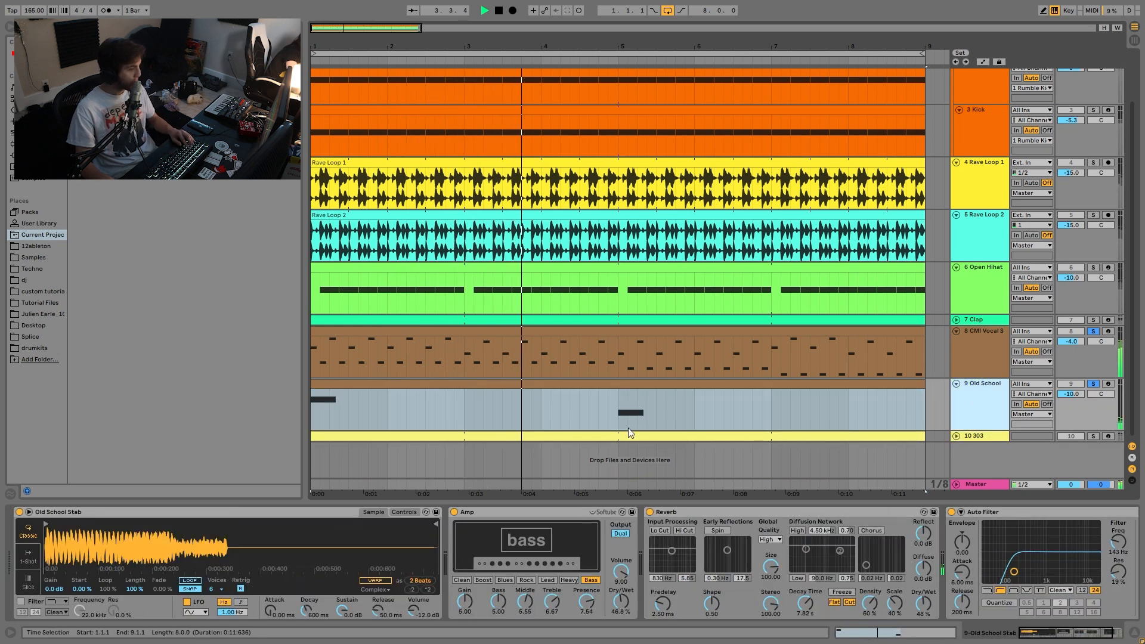
- Select the Old School stab clip, solo only its track, and play the opening to hear the stab alone
{"action": "left_click", "coordinate": [617, 415]}
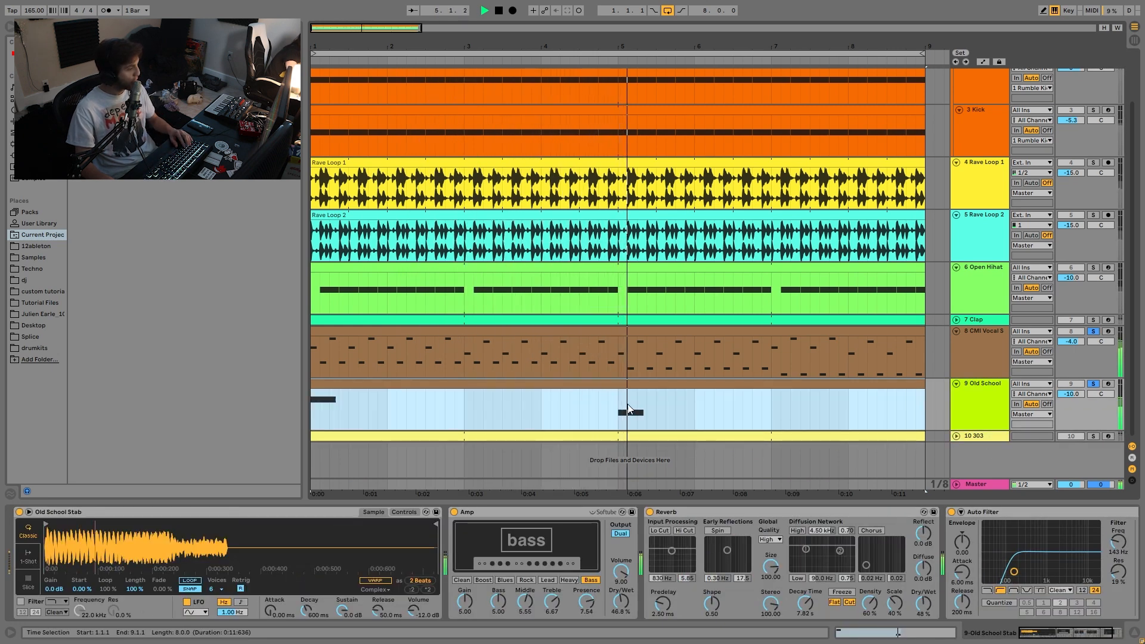
{"action": "left_click", "coordinate": [1093, 385]}
{"action": "left_click", "coordinate": [1093, 385]}
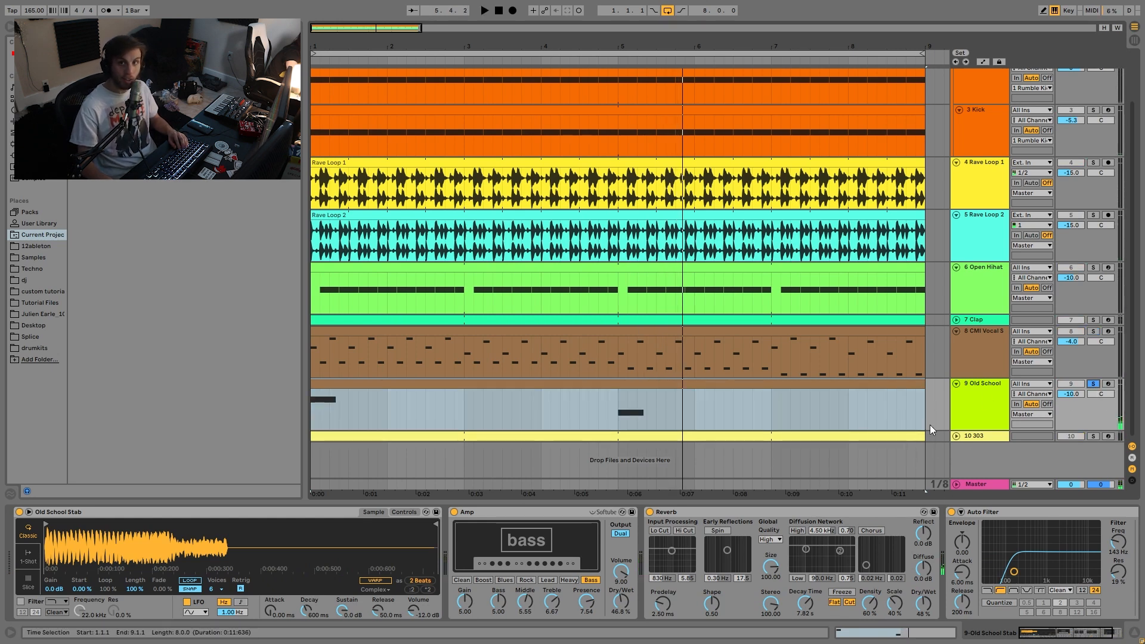
{"action": "key", "text": "space"}
{"action": "key", "text": "space"}
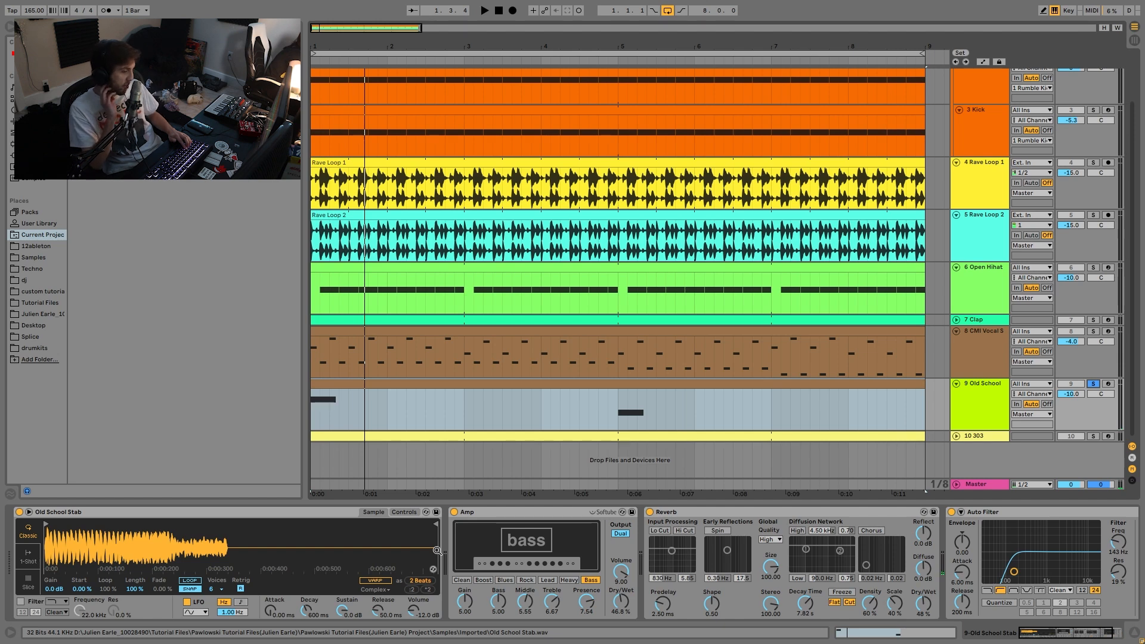
- Compare the soloed Old School stab with its Amp bypassed and active, replaying the opening bars each time
{"action": "scroll", "coordinate": [447, 588], "scroll_direction": "right", "scroll_amount": 3}
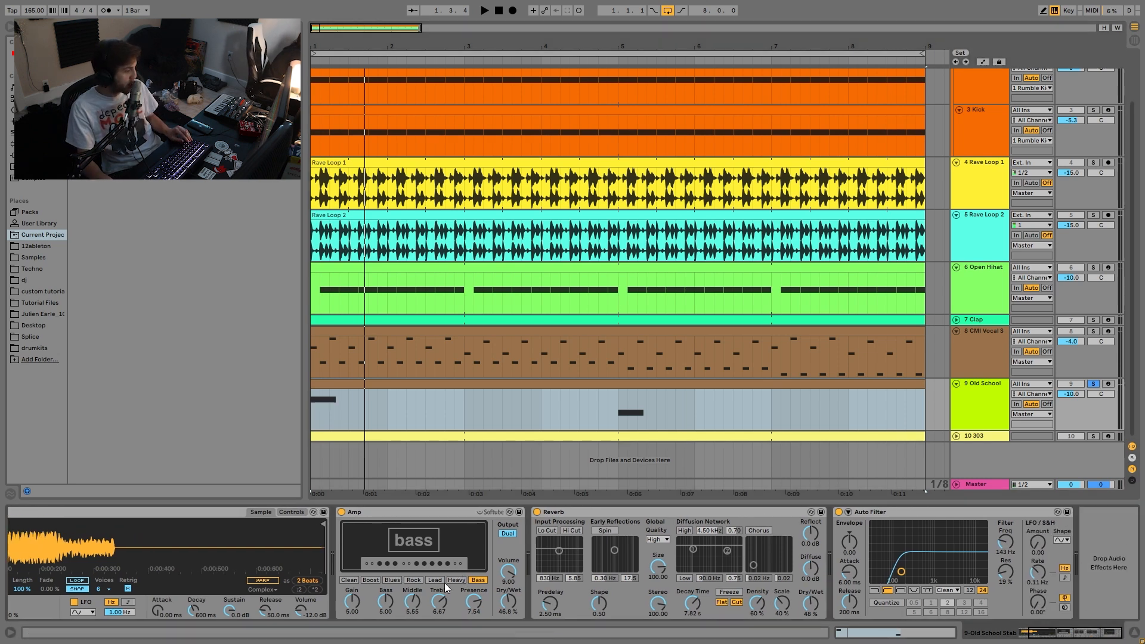
{"action": "key", "text": "space"}
{"action": "left_click", "coordinate": [342, 513]}
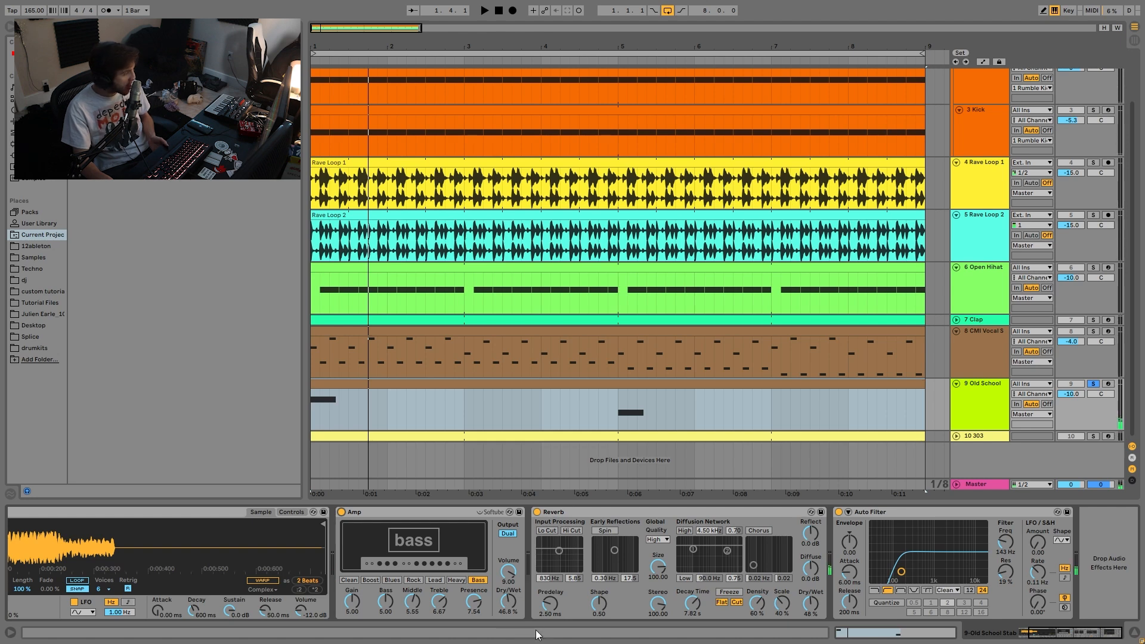
{"action": "key", "text": "space"}
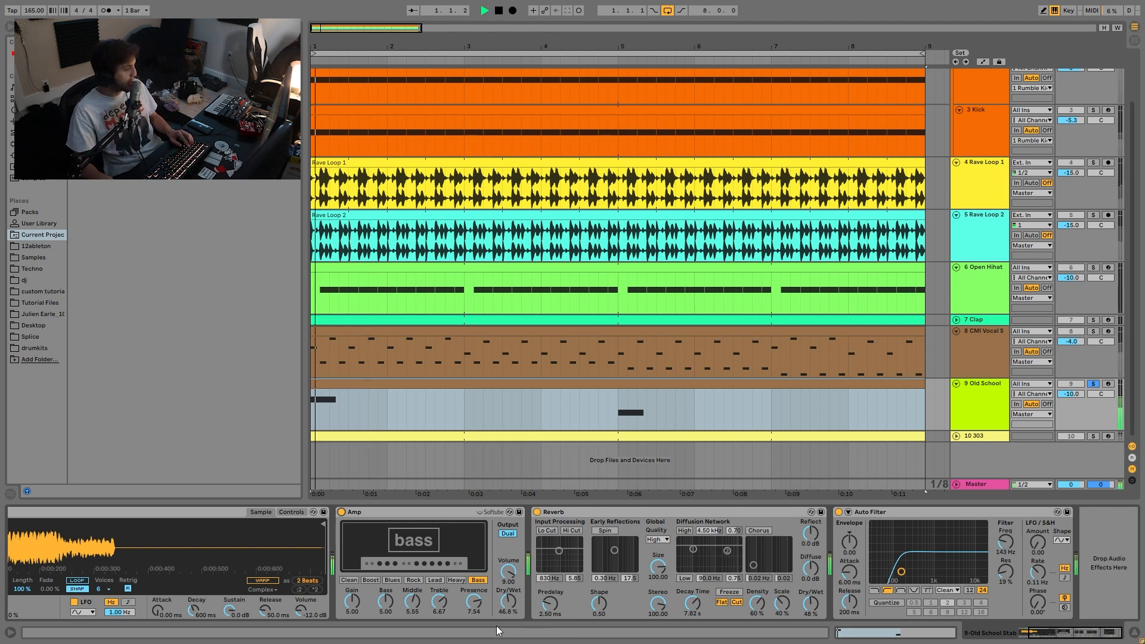
{"action": "key", "text": "space"}
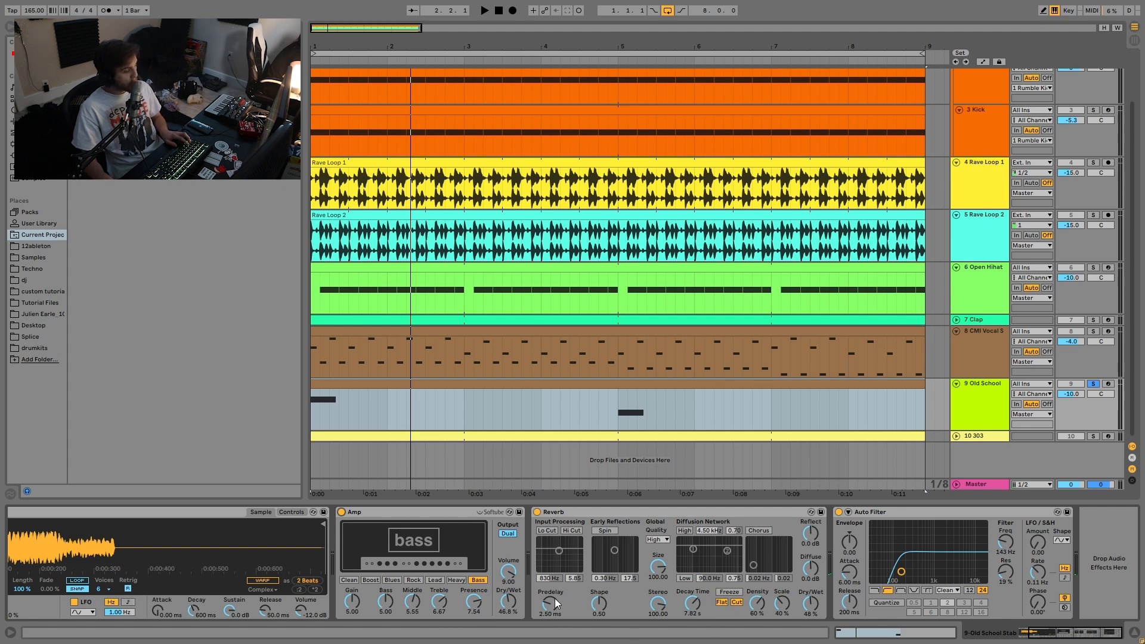
{"action": "key", "text": "space"}
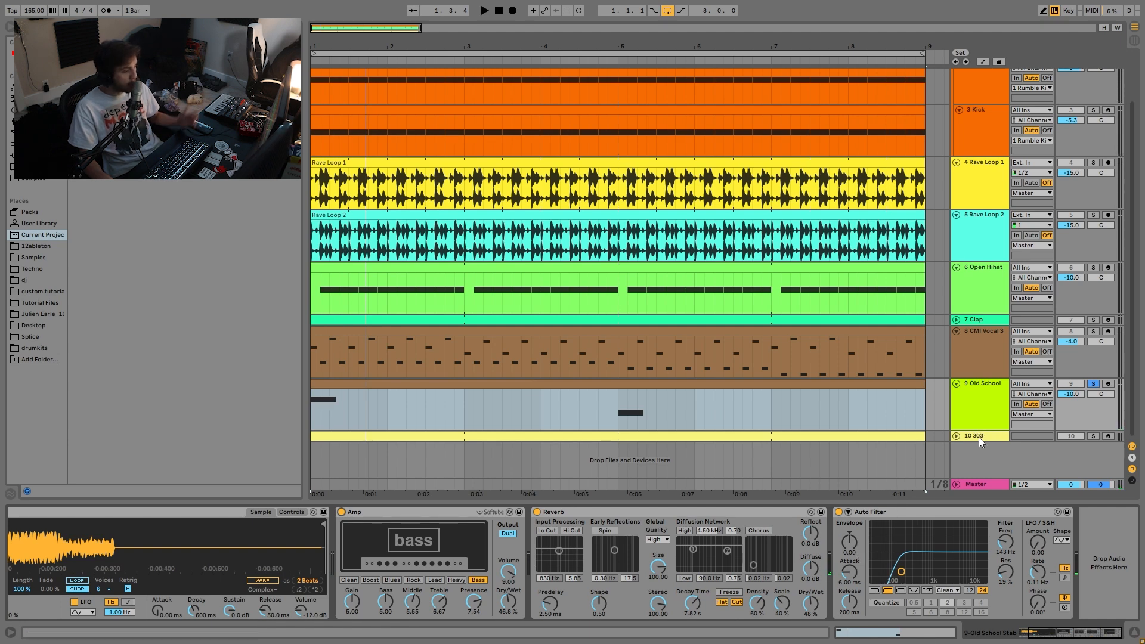
- Unfold and solo the 303 track, listen to it, and open its MIDI clip in the note editor
{"action": "left_click", "coordinate": [957, 437]}
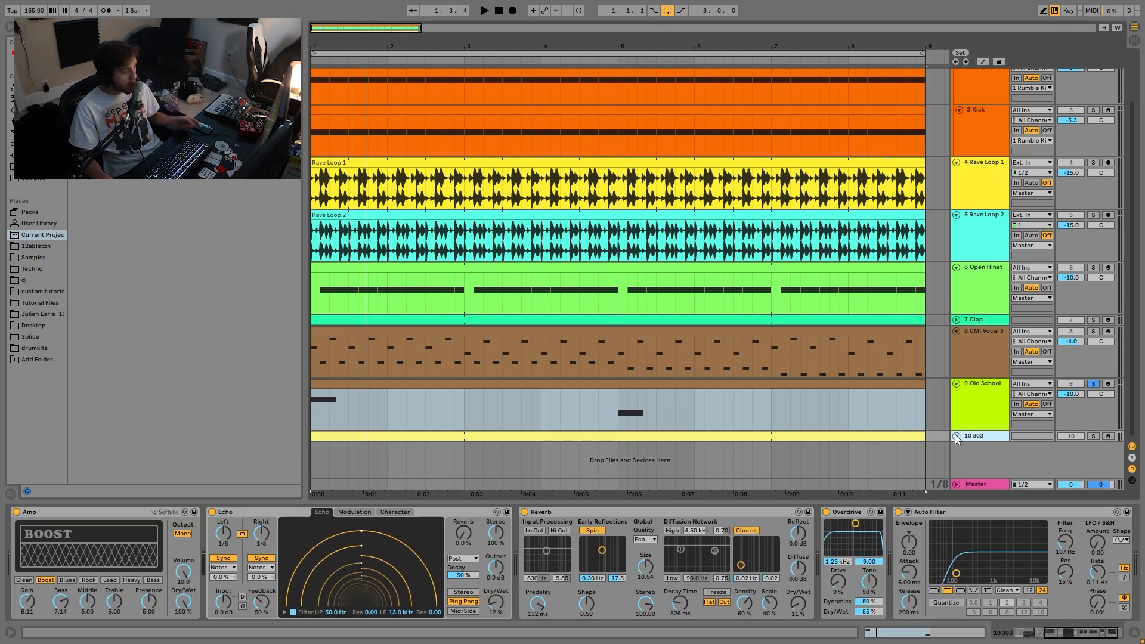
{"action": "left_click", "coordinate": [956, 437]}
{"action": "left_click", "coordinate": [1093, 431]}
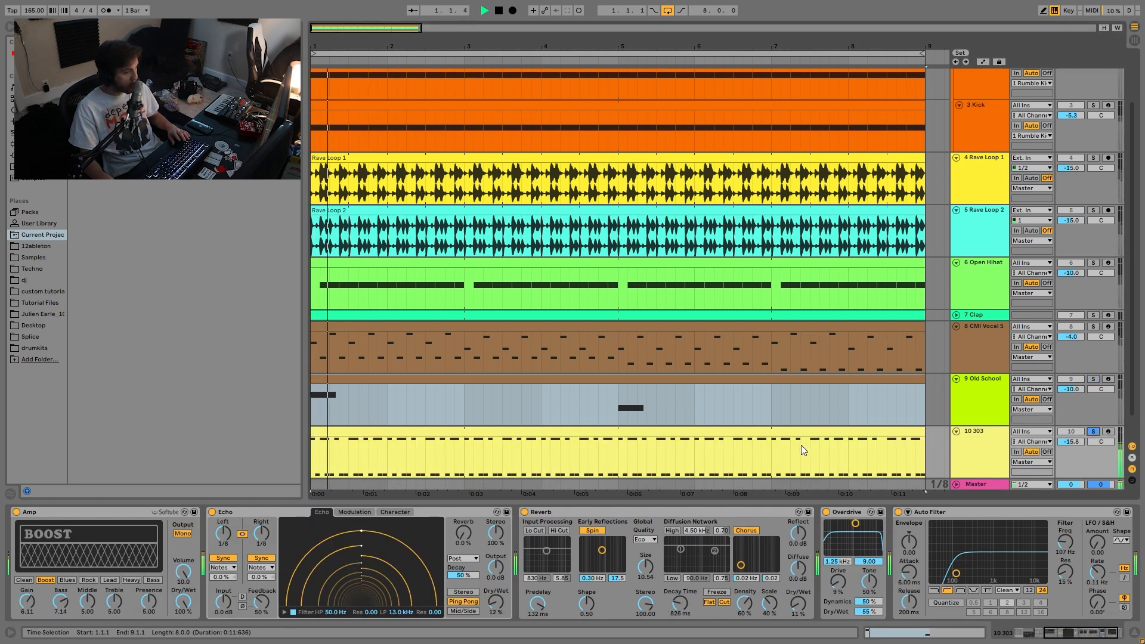
{"action": "double_click", "coordinate": [803, 446]}
{"action": "key", "text": "space"}
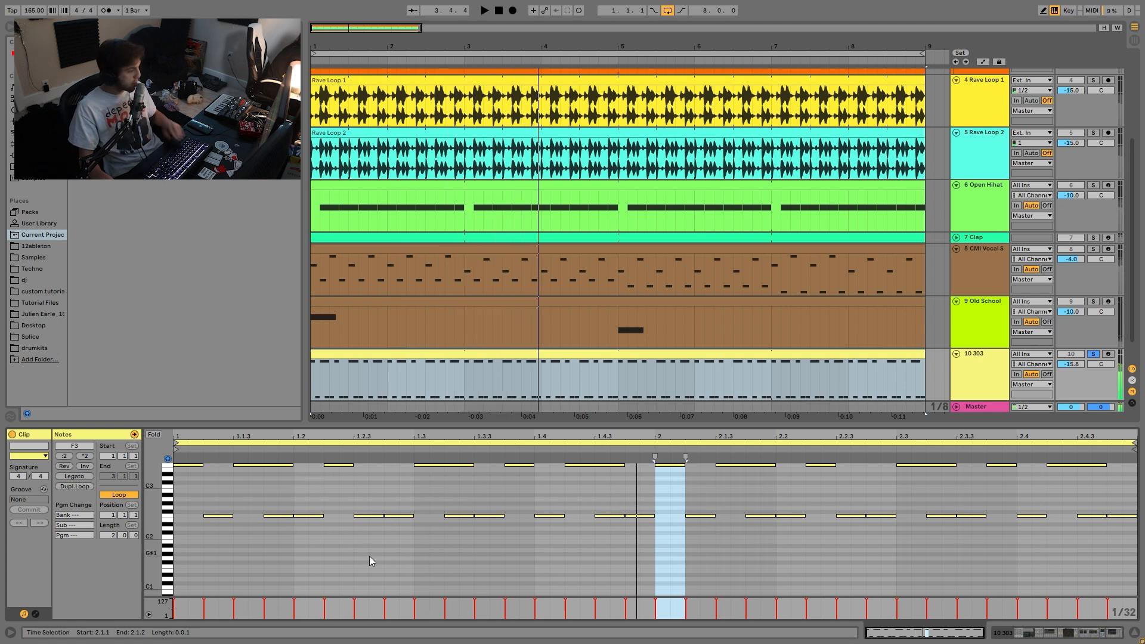
- Highlight the F2 and F3 notes in the 303 clip and the C5 and F5 notes in the CMI Vocal clip
{"action": "left_click", "coordinate": [171, 517]}
{"action": "left_click", "coordinate": [167, 465]}
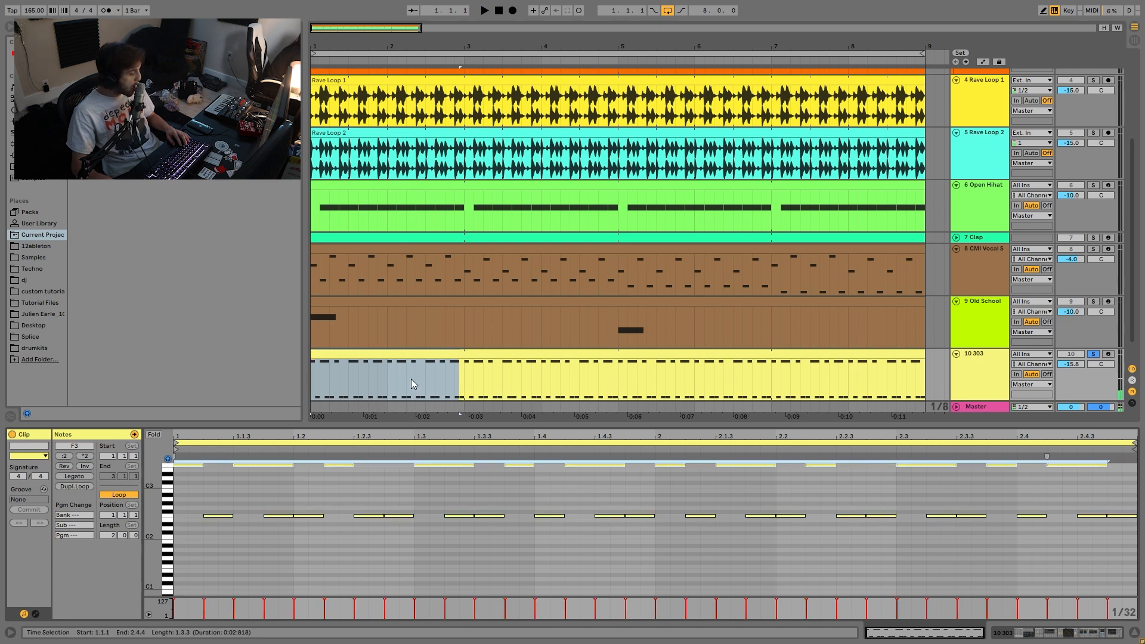
{"action": "left_click", "coordinate": [635, 261]}
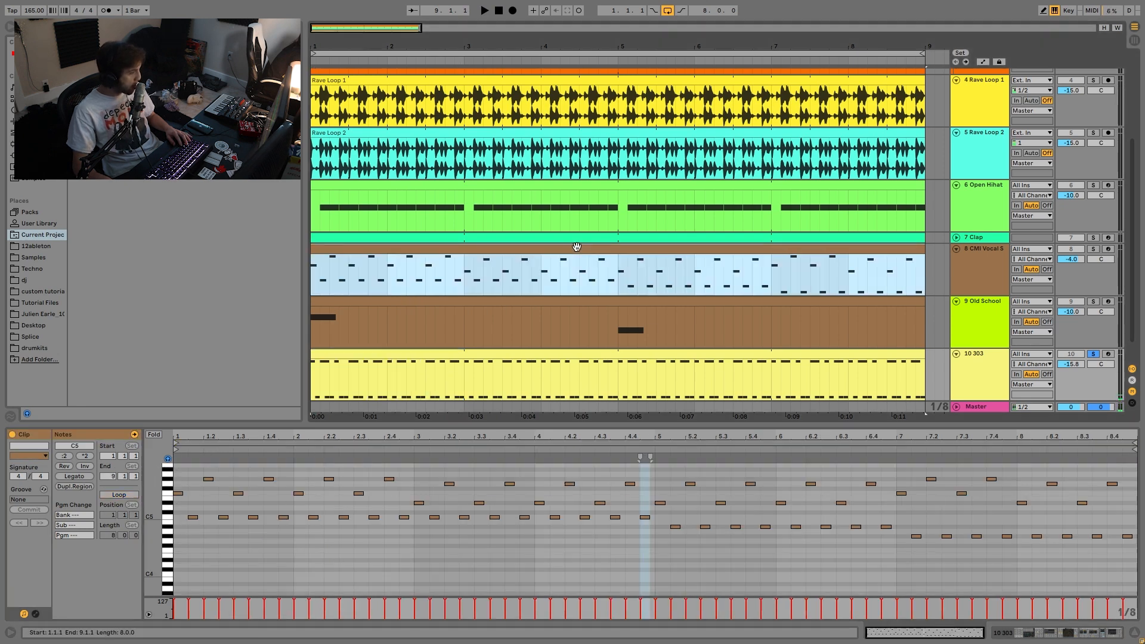
{"action": "left_click", "coordinate": [171, 521]}
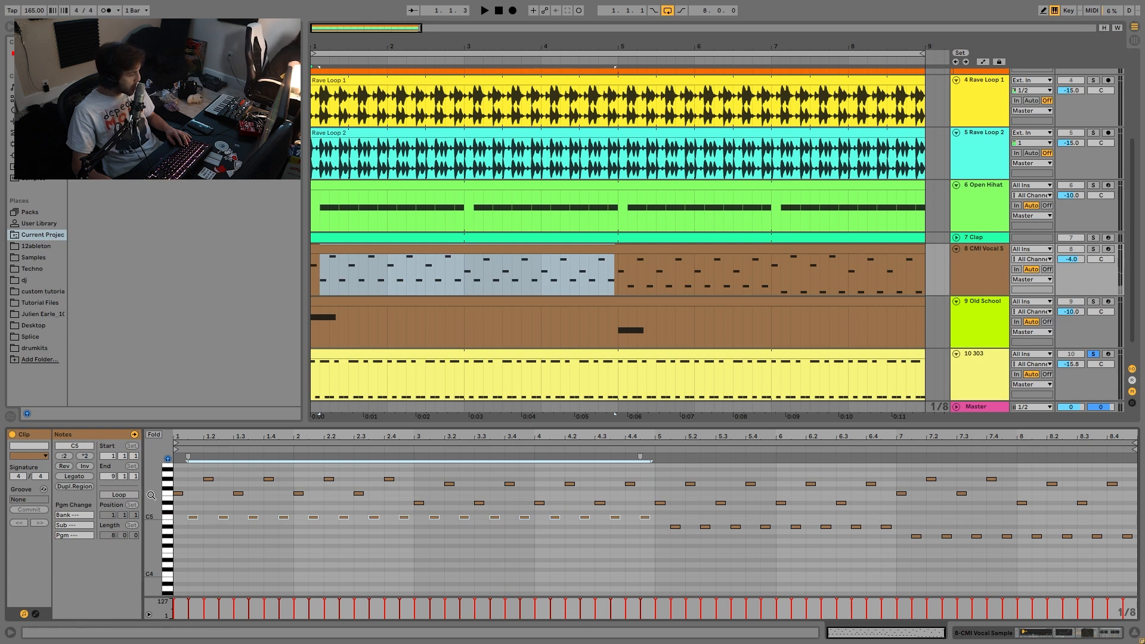
{"action": "left_click", "coordinate": [168, 493]}
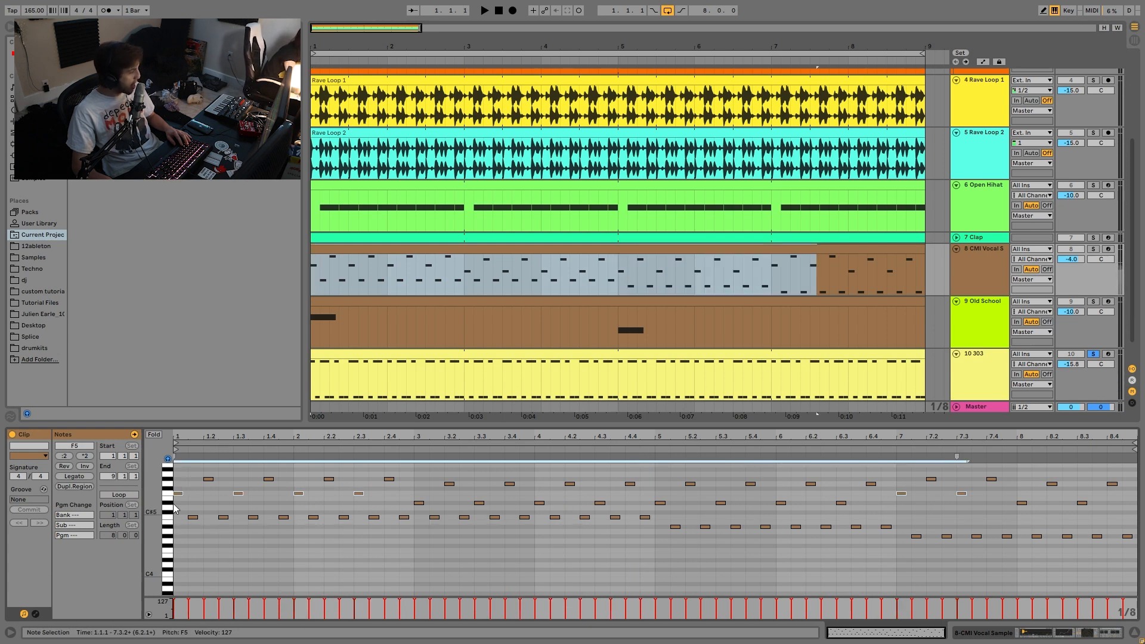
- Solo the CMI Vocal track with the 303, play both, and reopen the 303 clip's notes
{"action": "left_click", "coordinate": [1095, 249]}
{"action": "key", "text": "space"}
{"action": "left_click", "coordinate": [969, 374]}
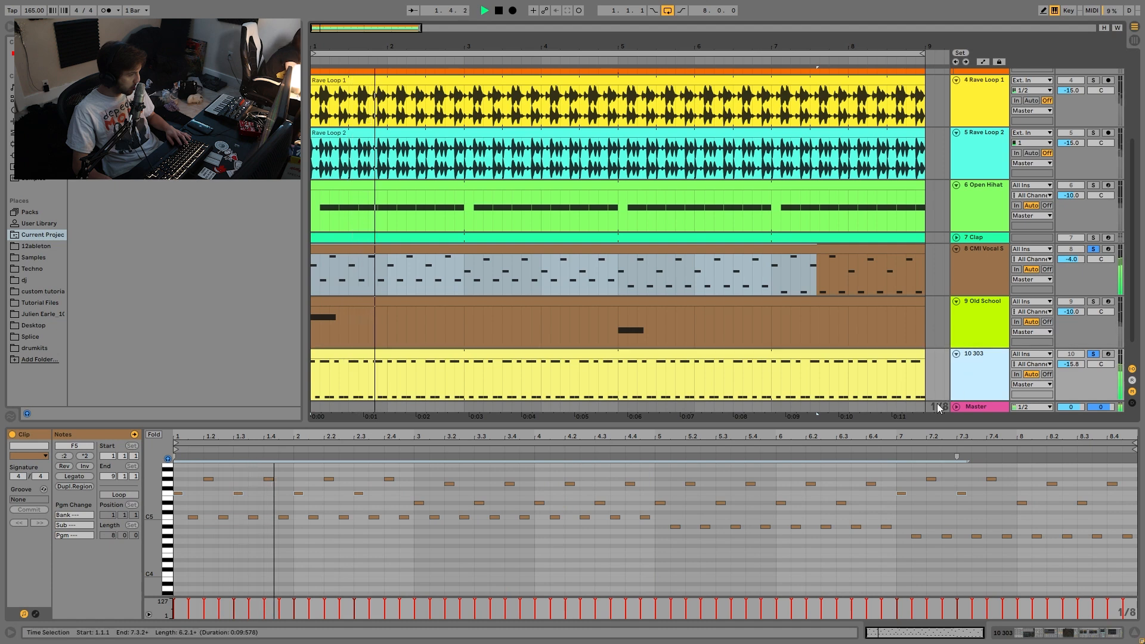
{"action": "left_click", "coordinate": [824, 354]}
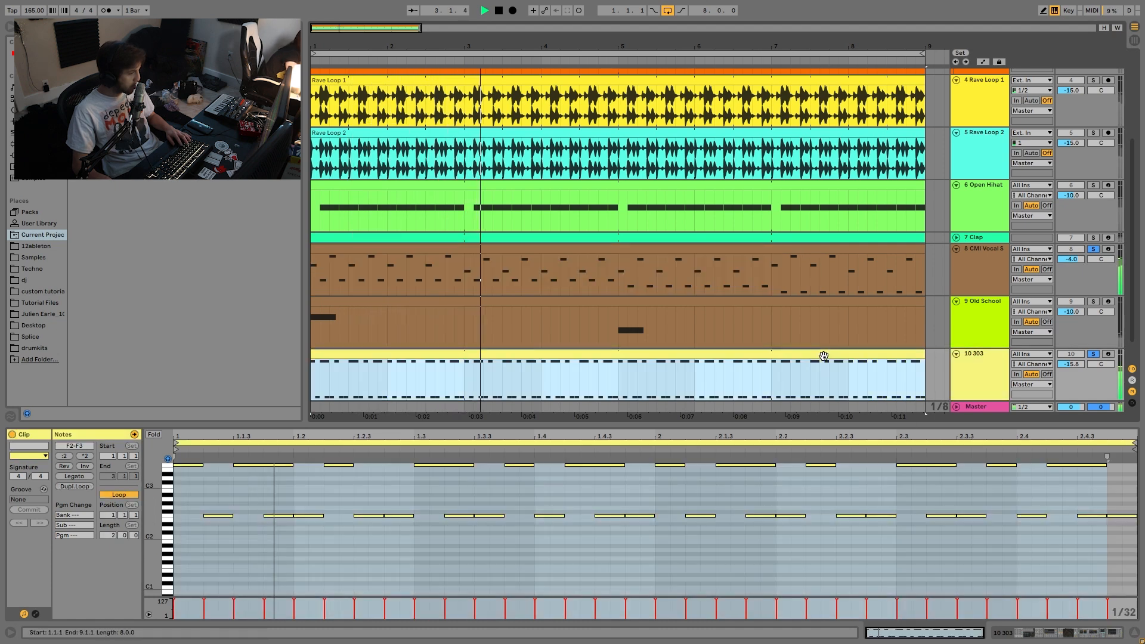
- Transpose all notes in the 303 clip down five semitones to C2 and C3, and listen against the vocal
{"action": "left_click", "coordinate": [520, 510]}
{"action": "key", "text": "ctrl+a"}
{"action": "key", "text": "Down"}
{"action": "key", "text": "Down"}
{"action": "key", "text": "Down"}
{"action": "key", "text": "Down"}
{"action": "key", "text": "Down"}
{"action": "key", "text": "space"}
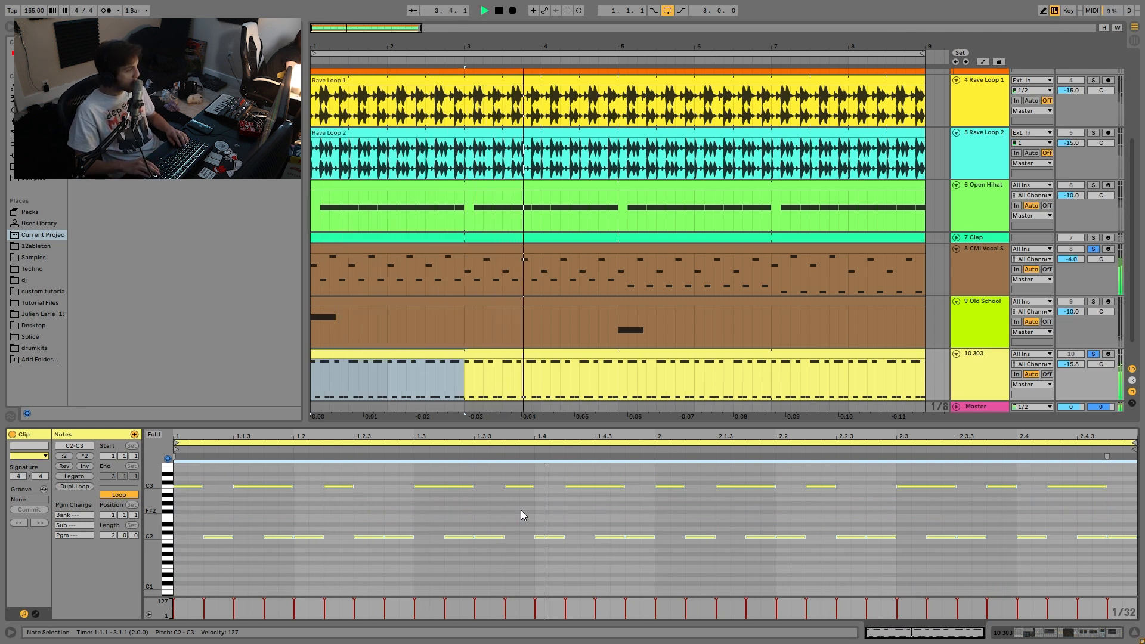
- Transpose all the 303 notes back up five semitones to F2 and F3
{"action": "key", "text": "Up"}
{"action": "key", "text": "Up"}
{"action": "key", "text": "Up"}
{"action": "key", "text": "Up"}
{"action": "key", "text": "Up"}
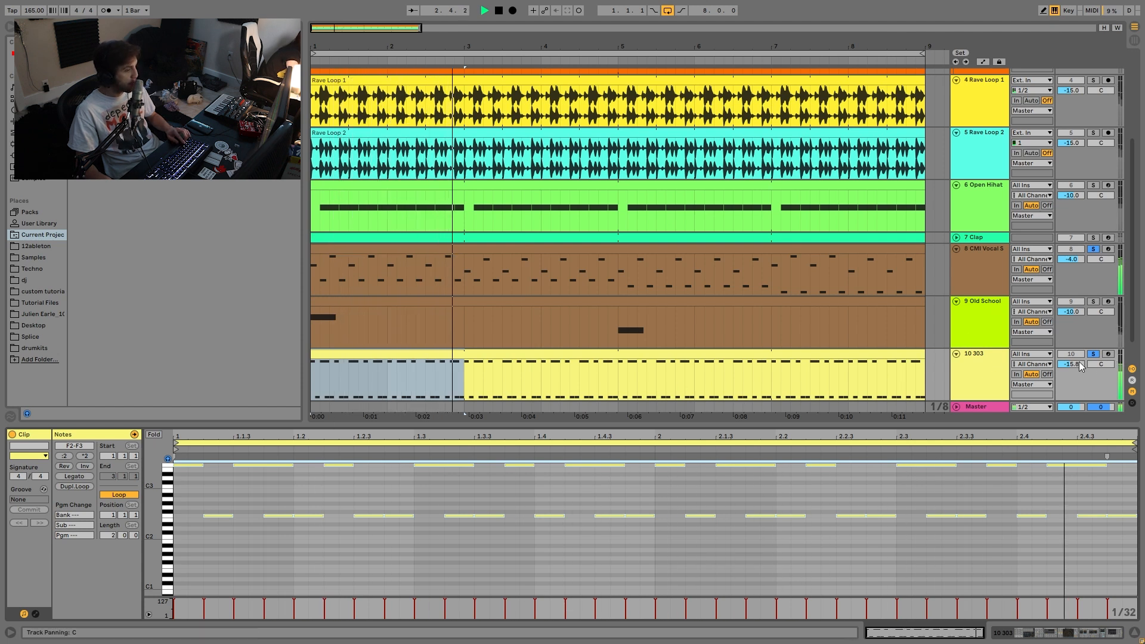
- Listen to the 303 alone, add the CMI Vocal track back to the solo, and reopen the 303 clip's notes
{"action": "left_click", "coordinate": [1094, 249]}
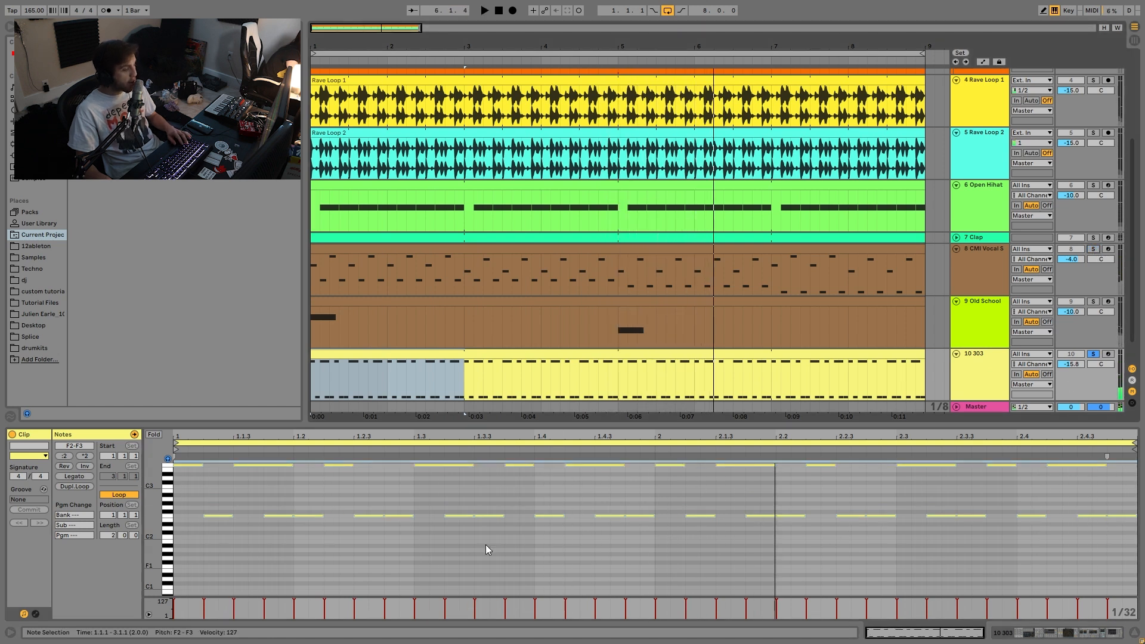
{"action": "key", "text": "space"}
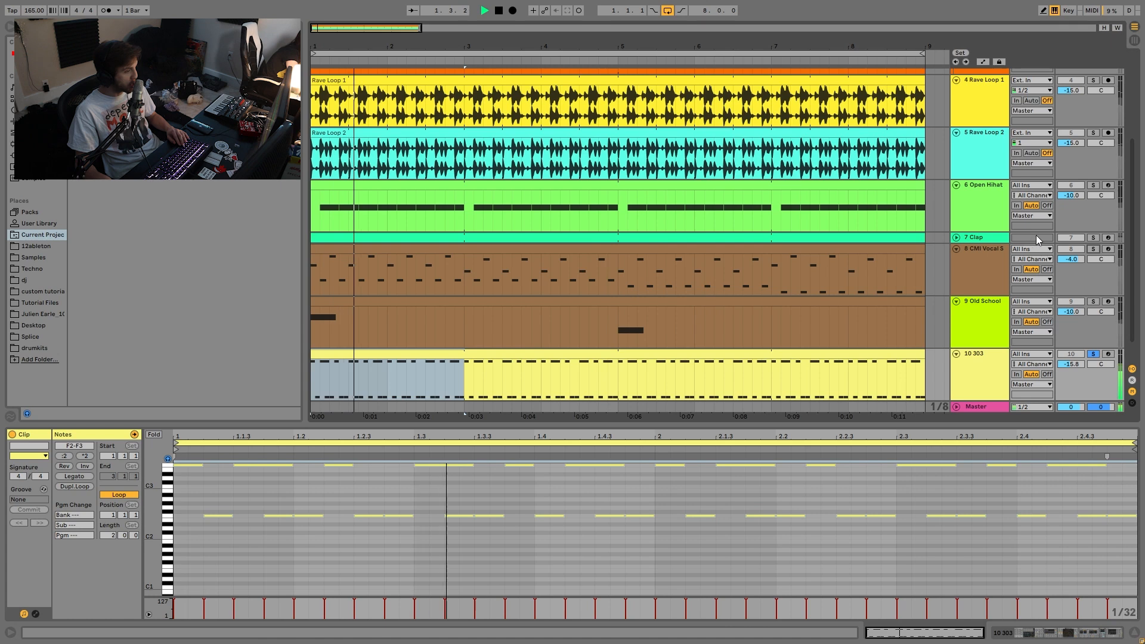
{"action": "left_click", "coordinate": [1095, 249], "text": "ctrl"}
{"action": "left_click", "coordinate": [621, 286]}
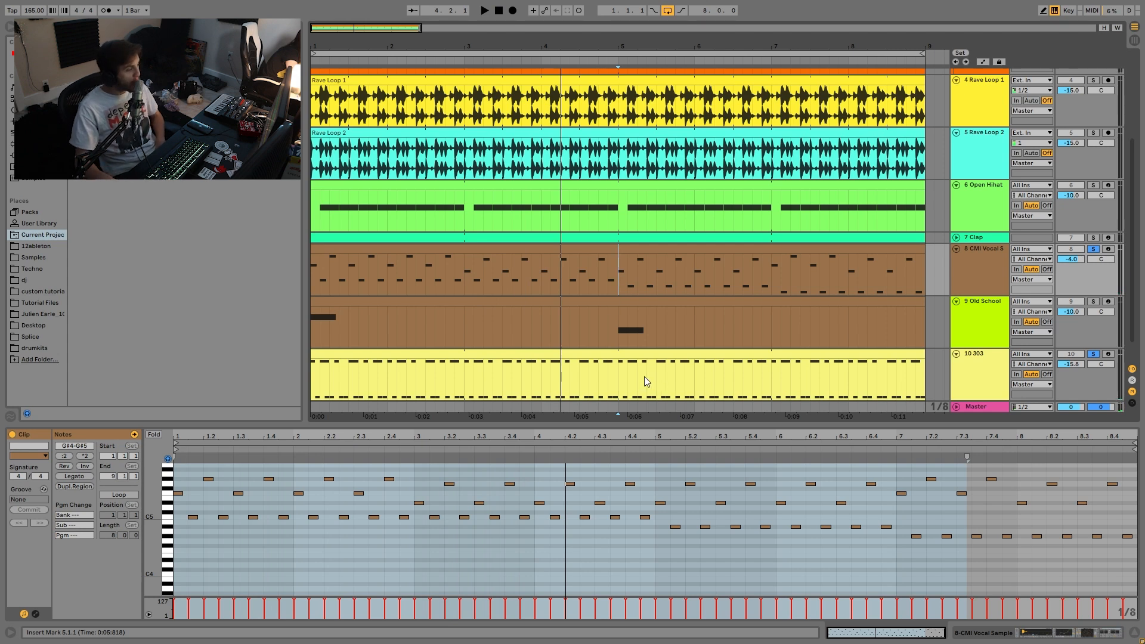
{"action": "left_click", "coordinate": [631, 354]}
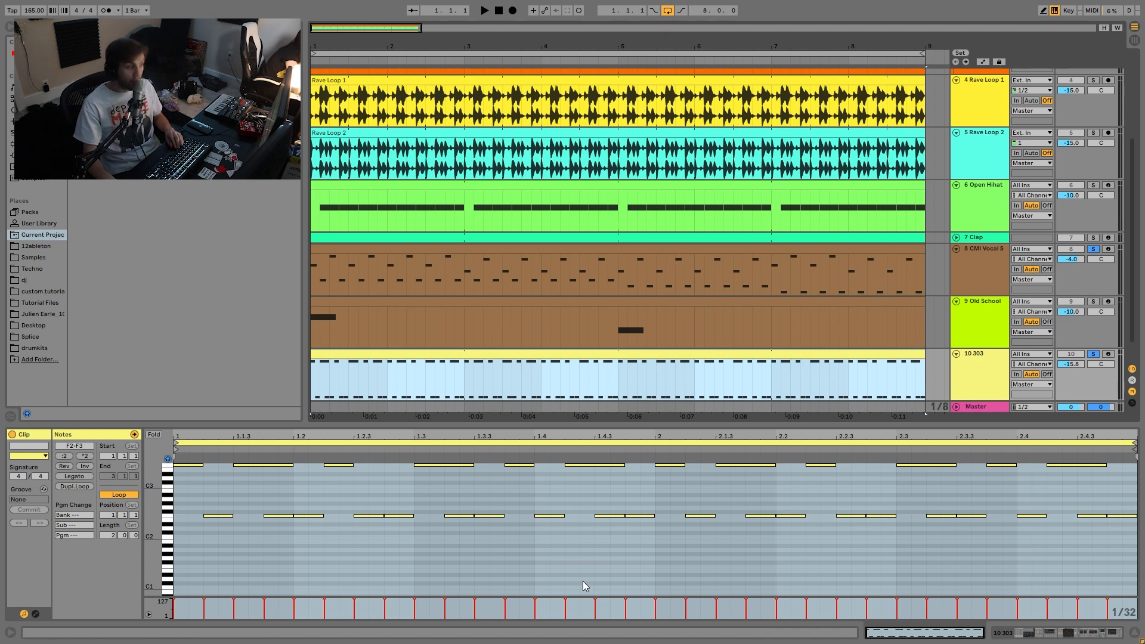
- Transpose all the 303 notes up in semitone steps to A#2 and A#3 while playing them against the vocal
{"action": "left_click", "coordinate": [518, 528]}
{"action": "key", "text": "ctrl+a"}
{"action": "key", "text": "Up"}
{"action": "key", "text": "Up"}
{"action": "key", "text": "space"}
{"action": "key", "text": "Up"}
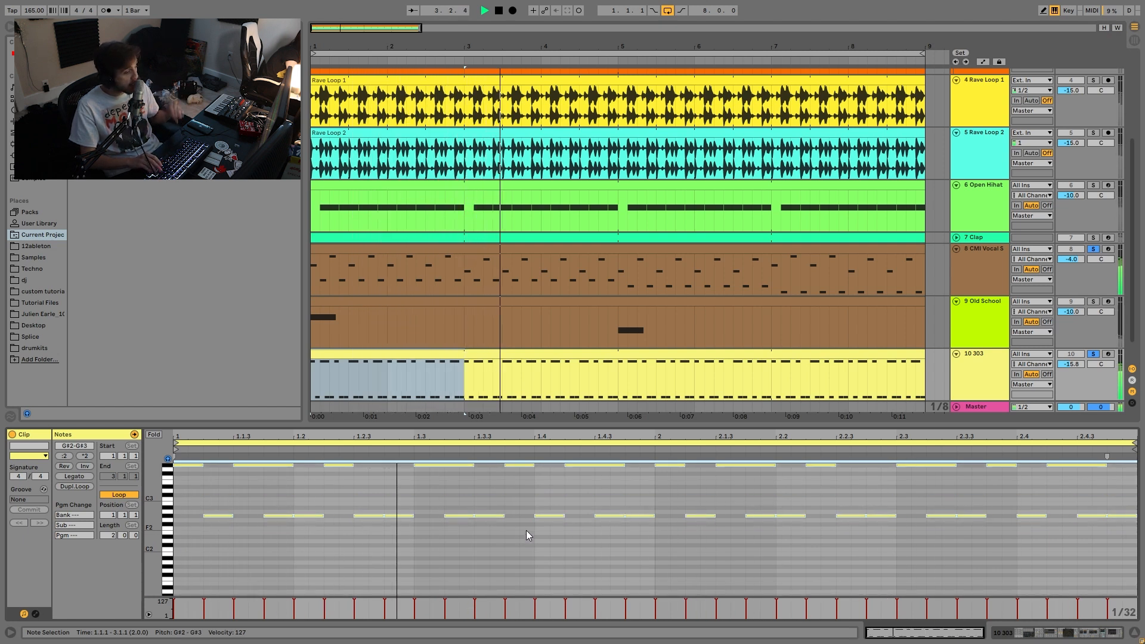
{"action": "key", "text": "Up"}
{"action": "key", "text": "Up"}
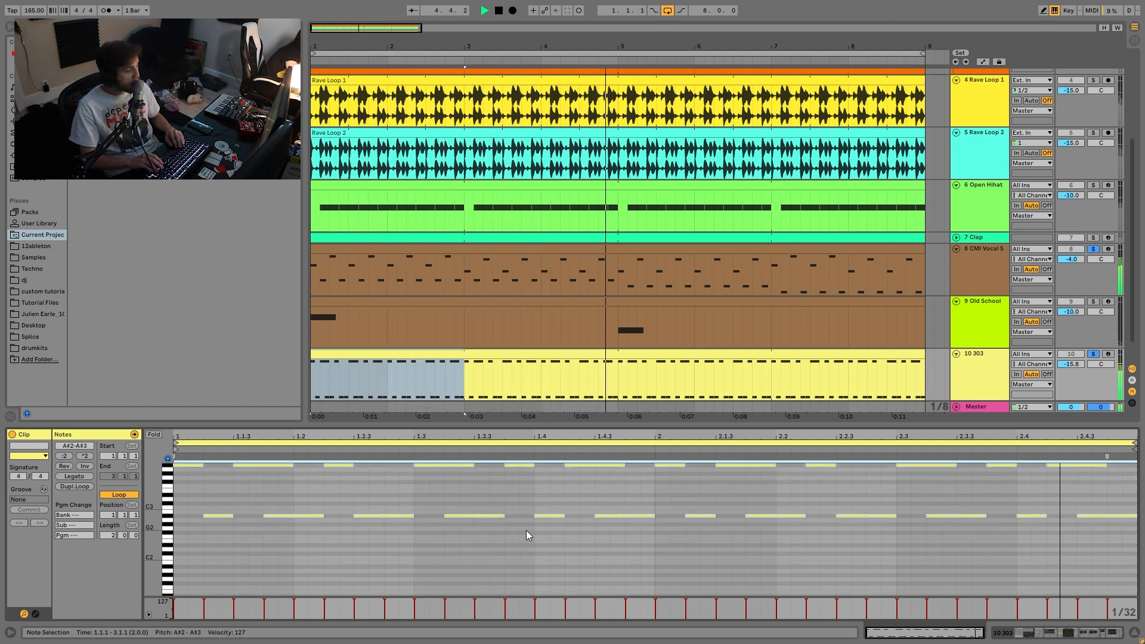
- Shift the 303 notes down to D#2 and D#3 during playback, then return them to F2 and F3
{"action": "key", "text": "Down"}
{"action": "key", "text": "Down"}
{"action": "key", "text": "Down"}
{"action": "key", "text": "Down"}
{"action": "key", "text": "Down"}
{"action": "key", "text": "Down"}
{"action": "key", "text": "Down"}
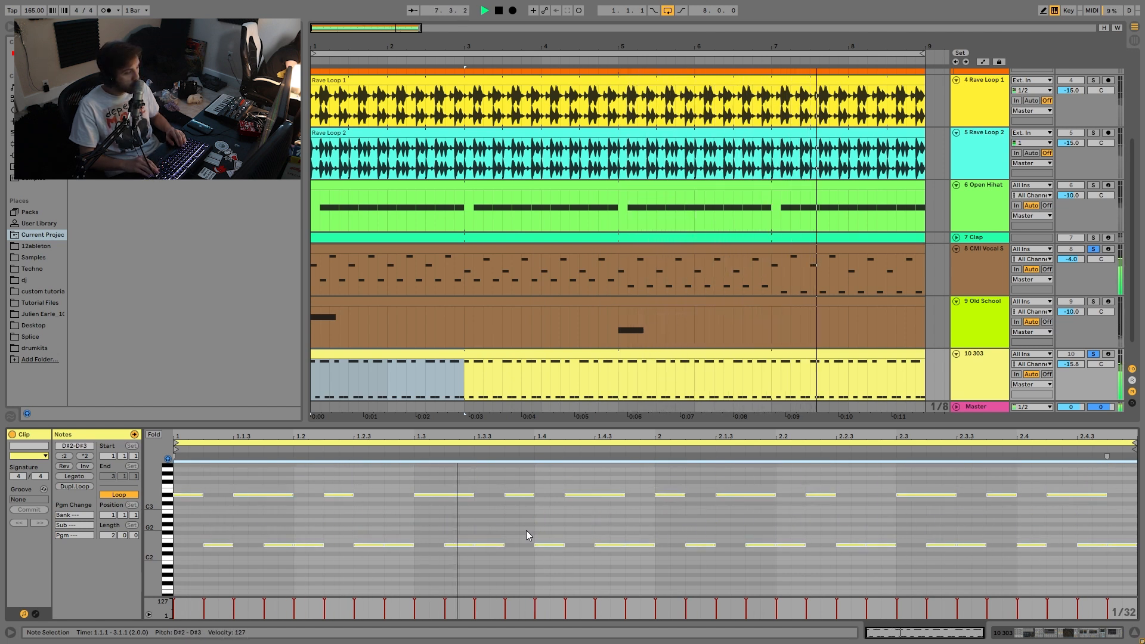
{"action": "key", "text": "Up"}
{"action": "key", "text": "Up"}
{"action": "left_click", "coordinate": [683, 356]}
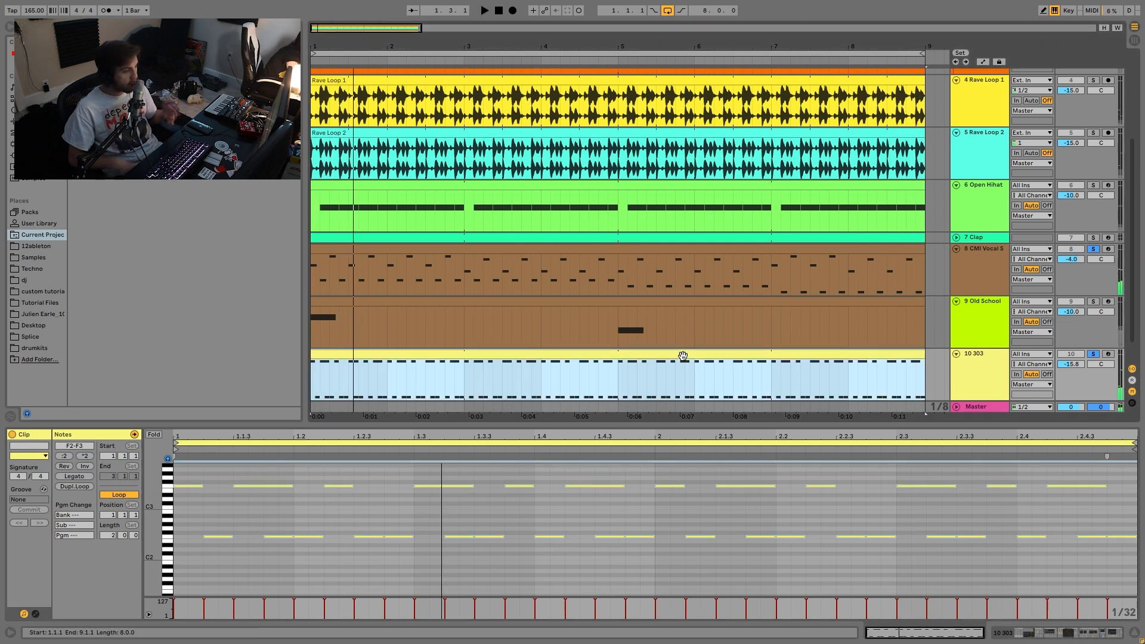
- Bring up the 303 track's device chain, go to the Operator at its start, and display Operator's filter settings
{"action": "left_click", "coordinate": [986, 382]}
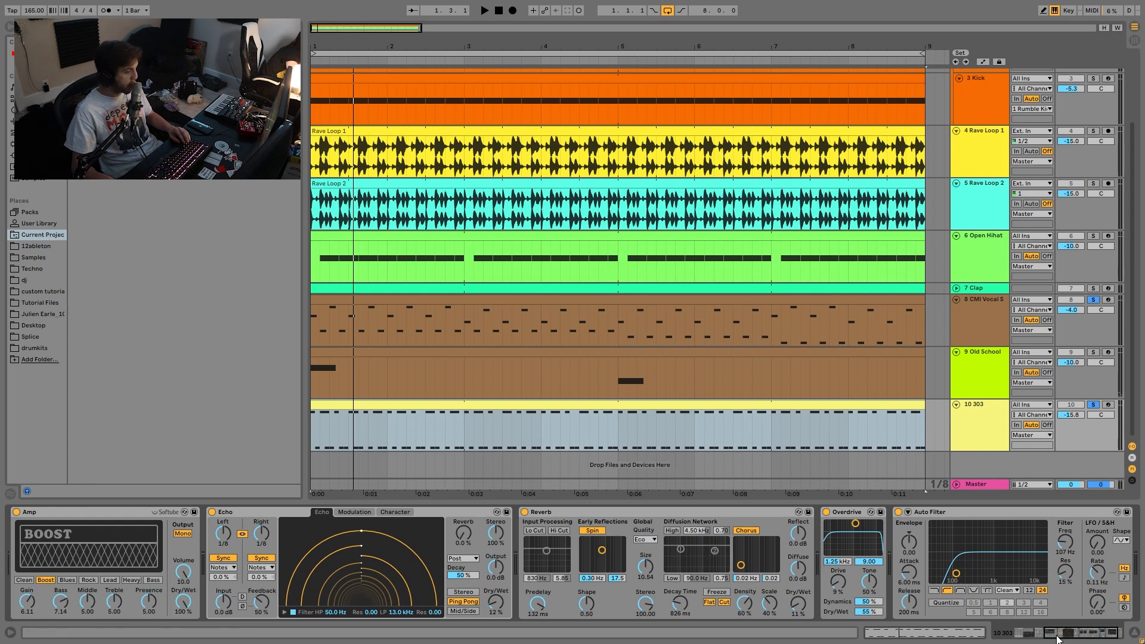
{"action": "left_click_drag", "start_coordinate": [1057, 636], "coordinate": [1014, 642]}
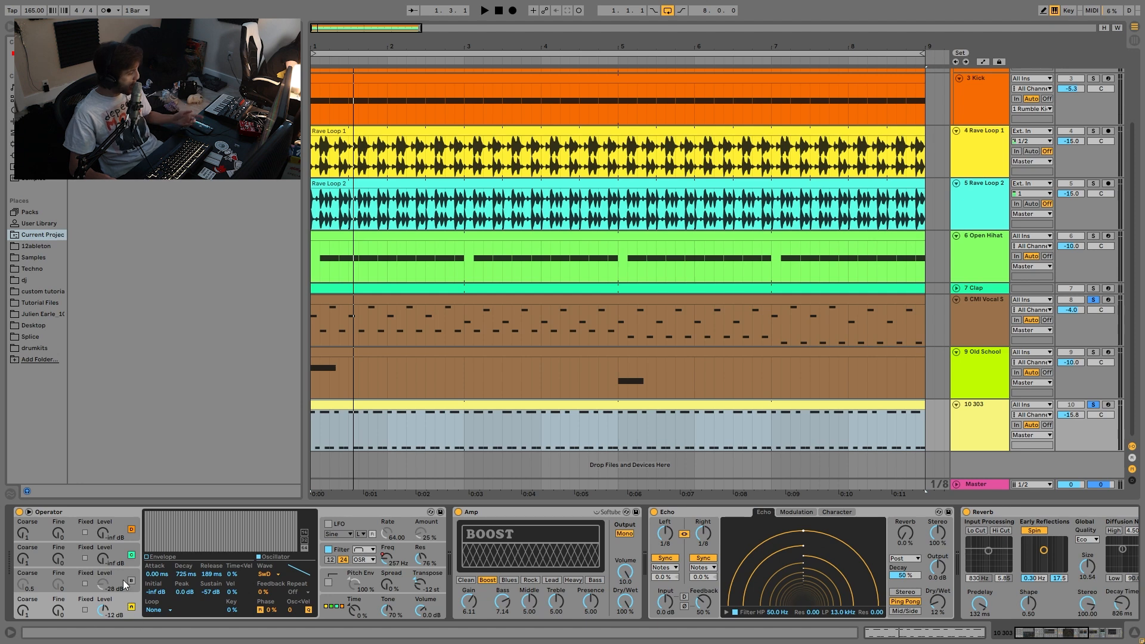
{"action": "left_click", "coordinate": [365, 560]}
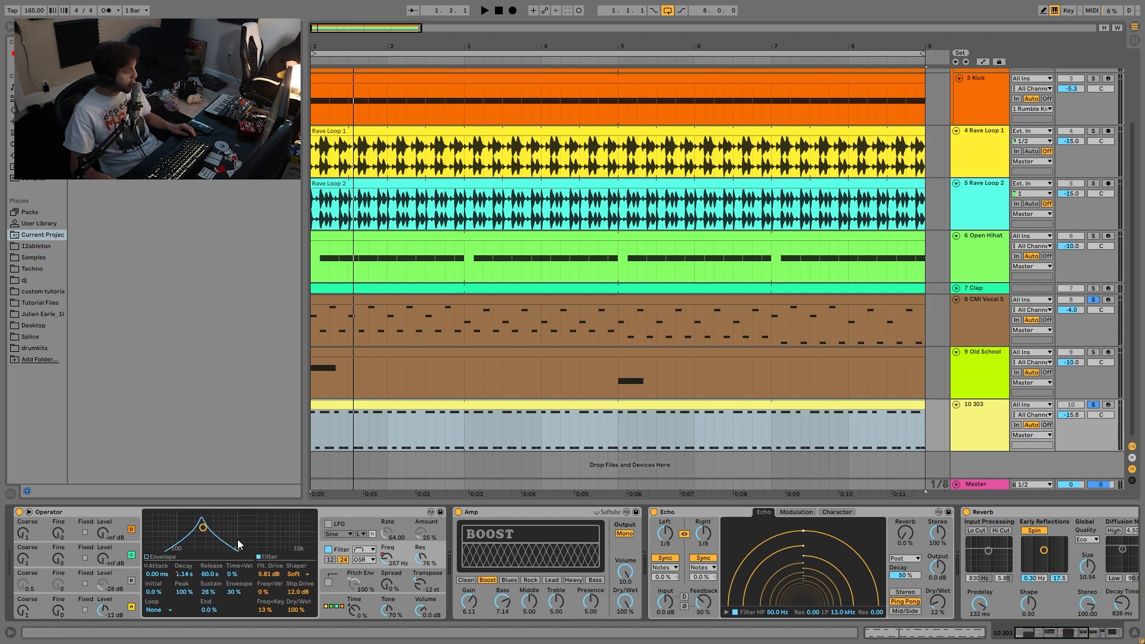
- Show the 303's Operator Filter Freq automation, add a second lane for Fe Decay, and re-enable the overridden automation
{"action": "right_click", "coordinate": [388, 558]}
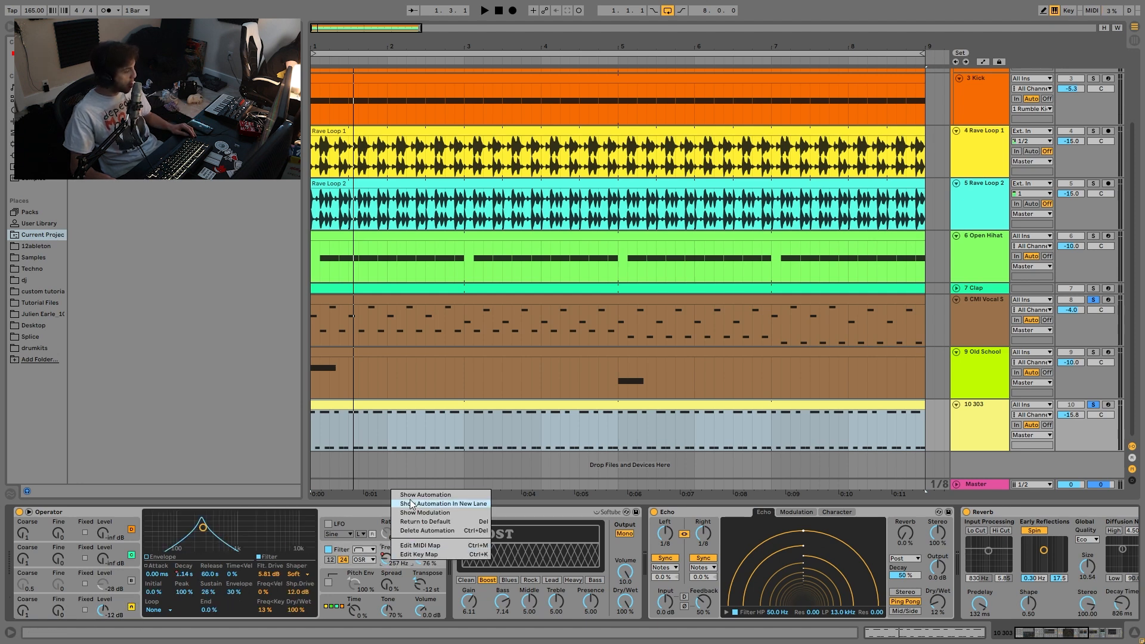
{"action": "left_click", "coordinate": [420, 496]}
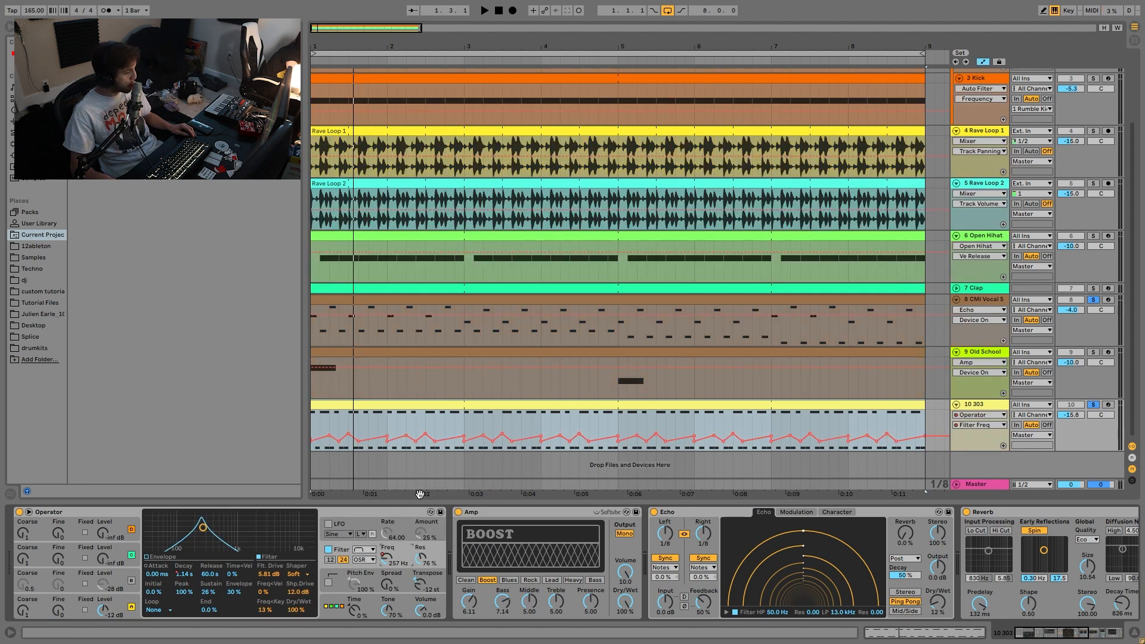
{"action": "left_click", "coordinate": [1003, 446]}
{"action": "left_click_drag", "start_coordinate": [189, 579], "coordinate": [188, 574]}
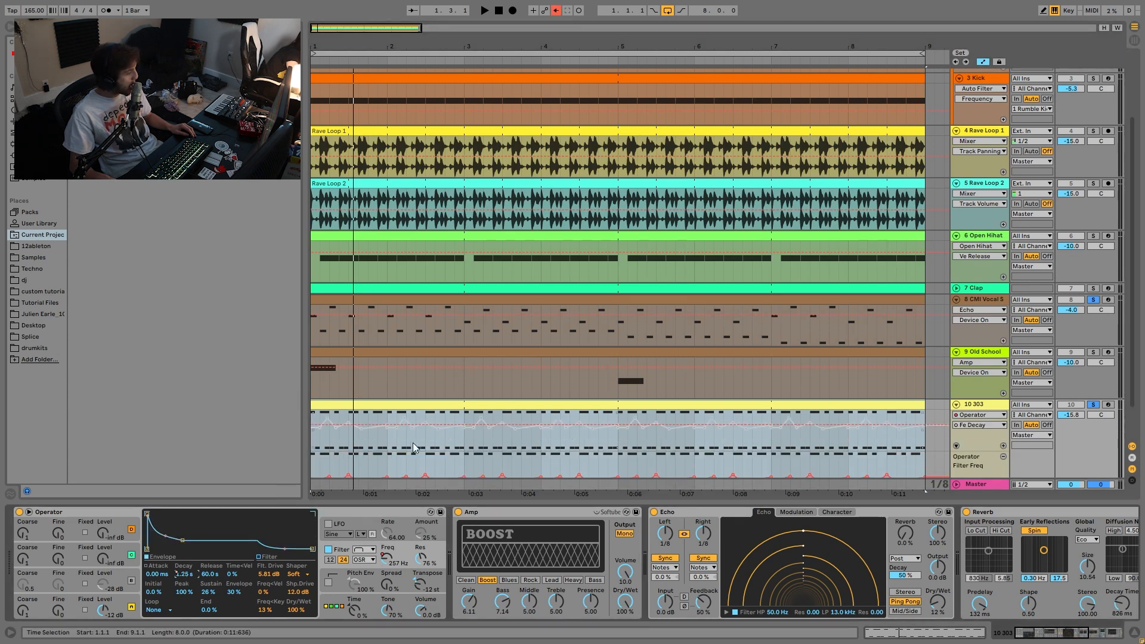
{"action": "left_click", "coordinate": [557, 11]}
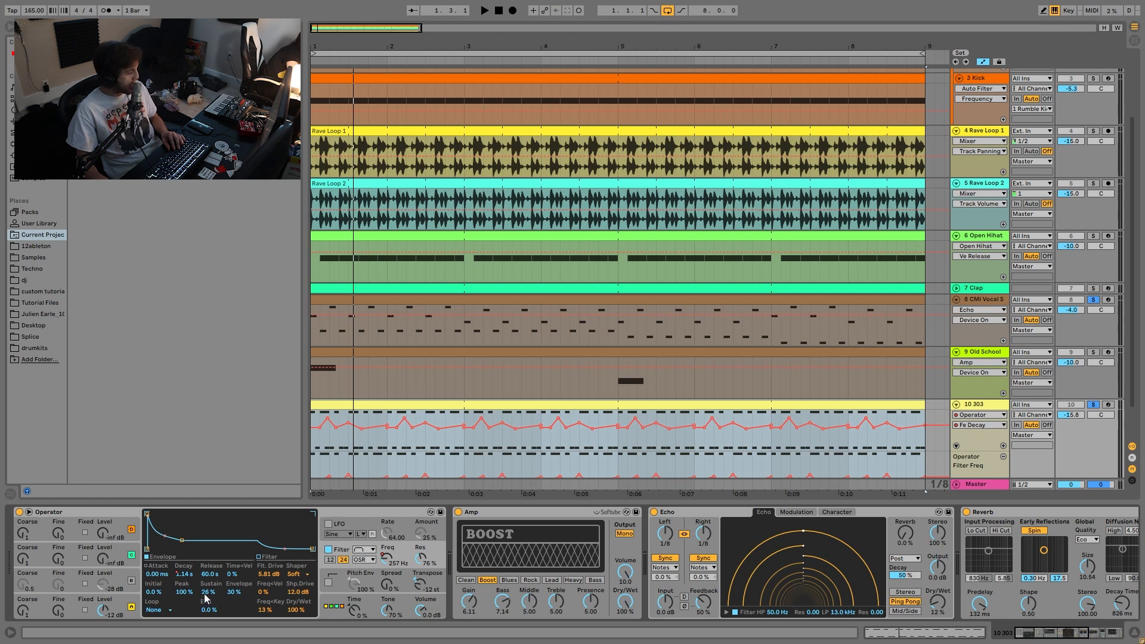
- Play the 303 alone repeatedly and examine how the Fe Decay and Filter Freq automation curves shape its sound
{"action": "key", "text": "space"}
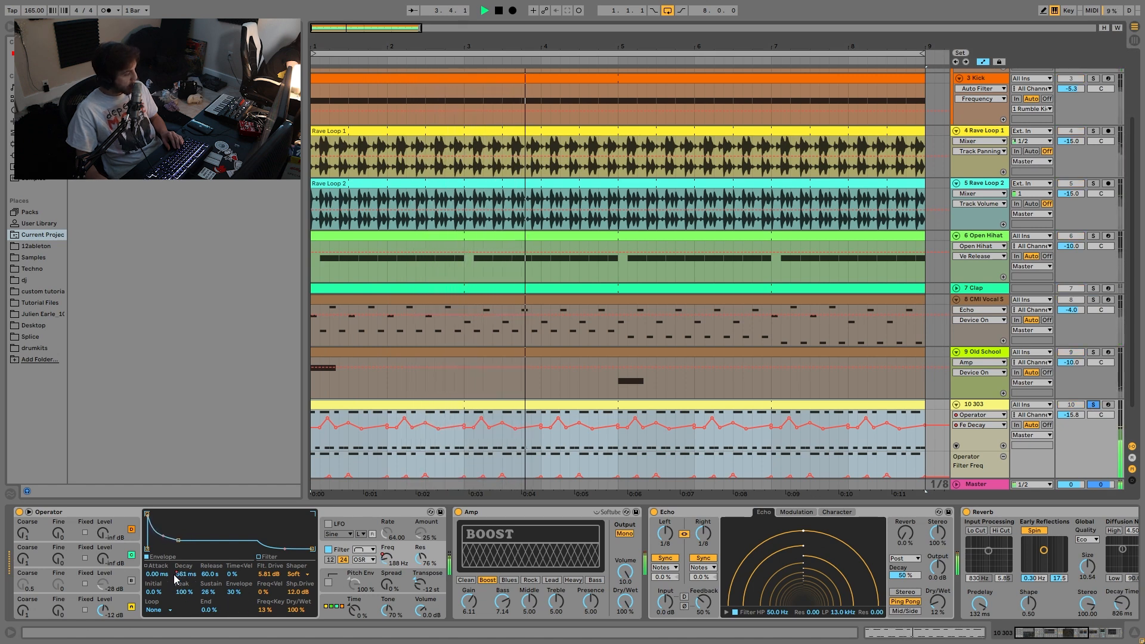
{"action": "key", "text": "space"}
{"action": "key", "text": "space"}
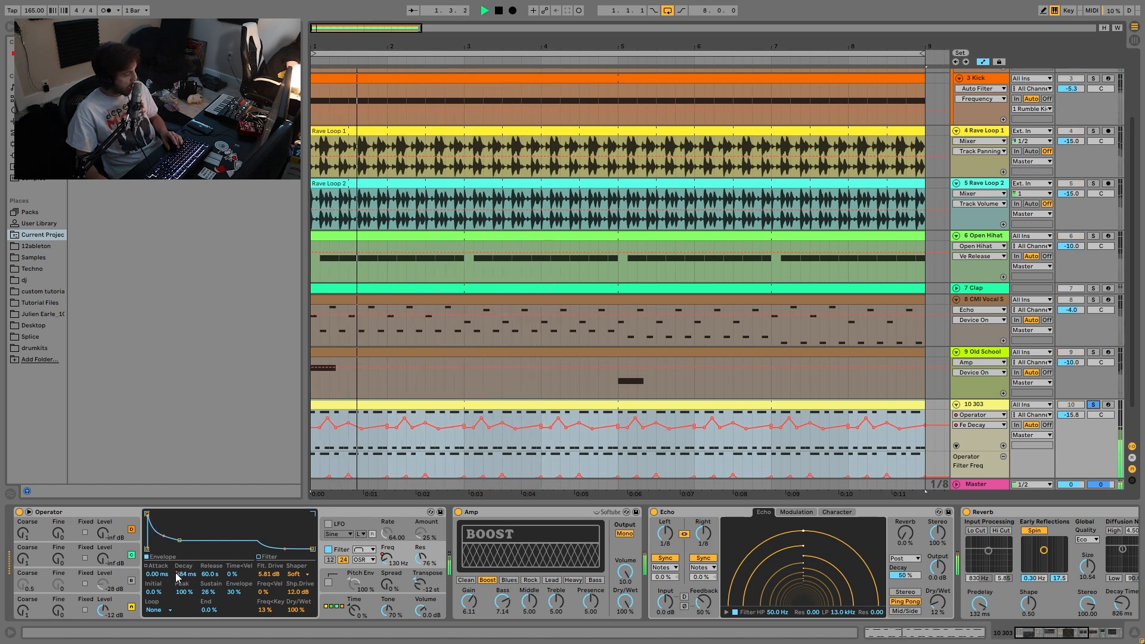
{"action": "scroll", "coordinate": [574, 409], "scroll_direction": "down", "scroll_amount": 2}
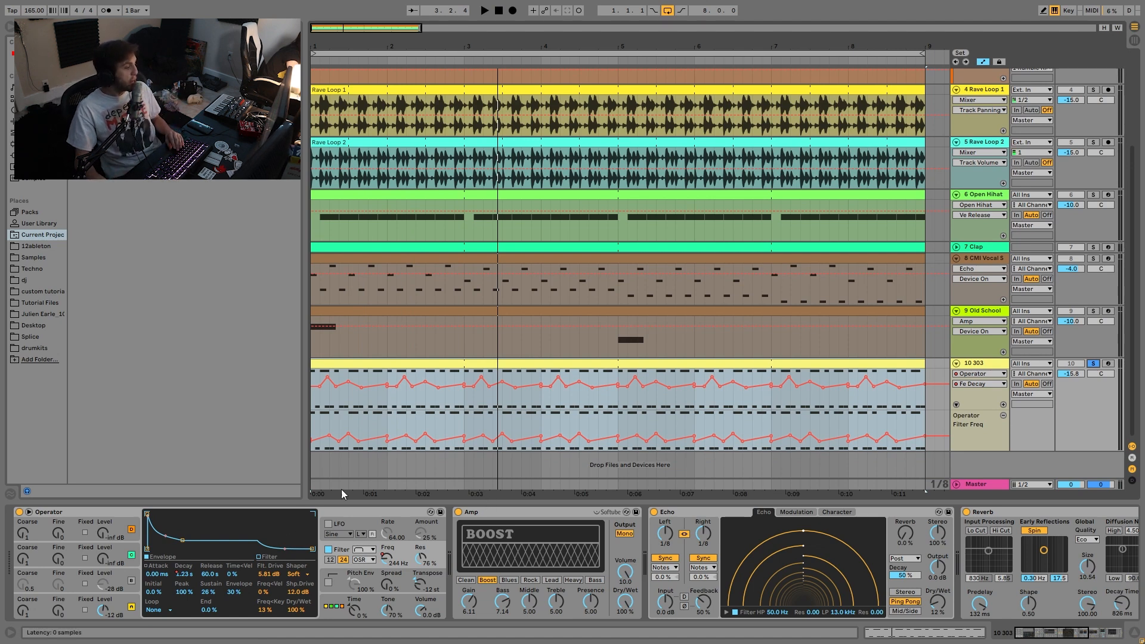
{"action": "key", "text": "space"}
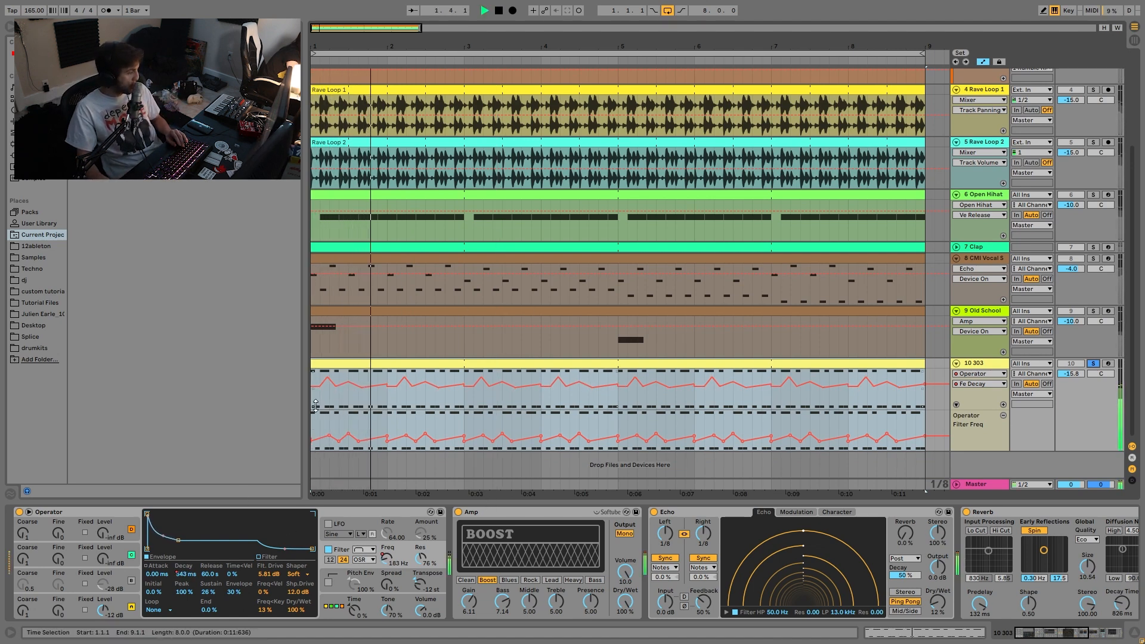
{"action": "key", "text": "space"}
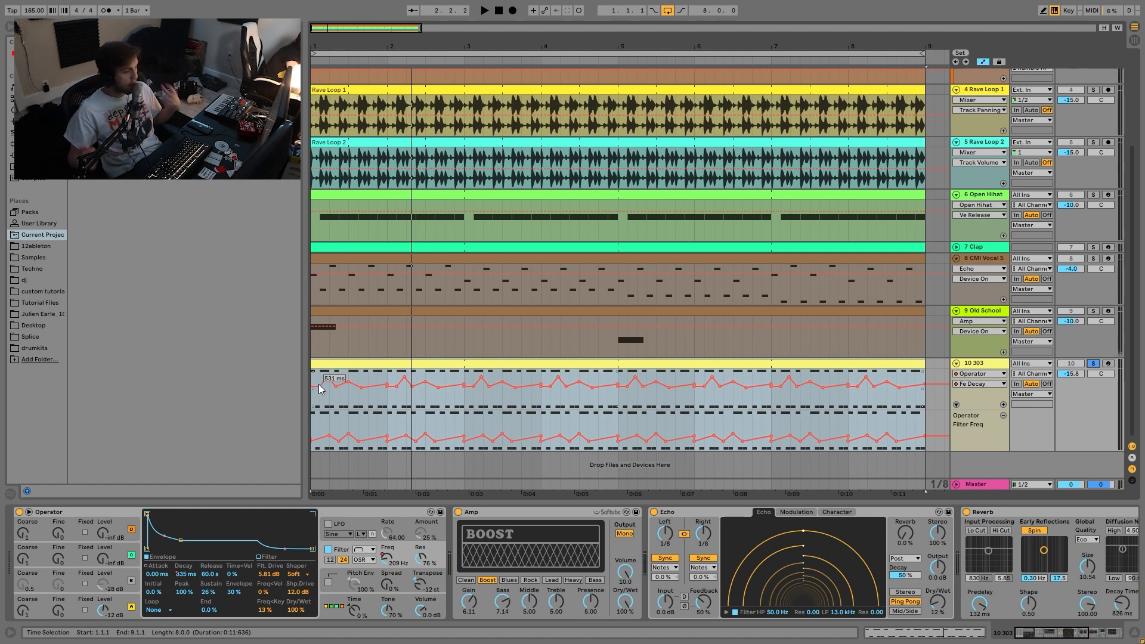
{"action": "key", "text": "space"}
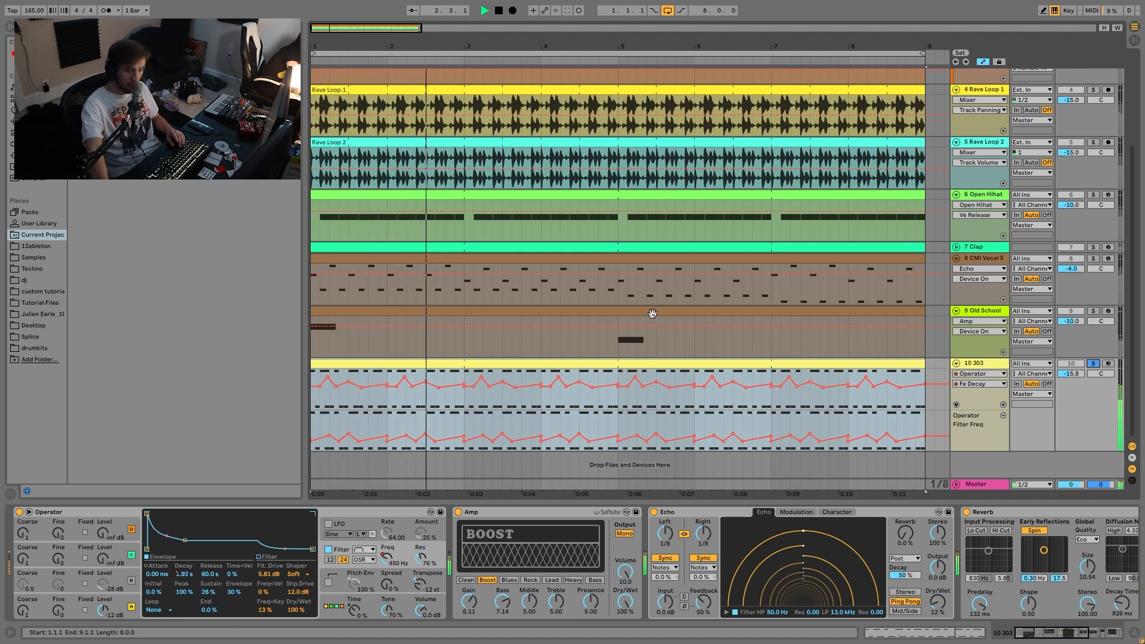
{"action": "key", "text": "space"}
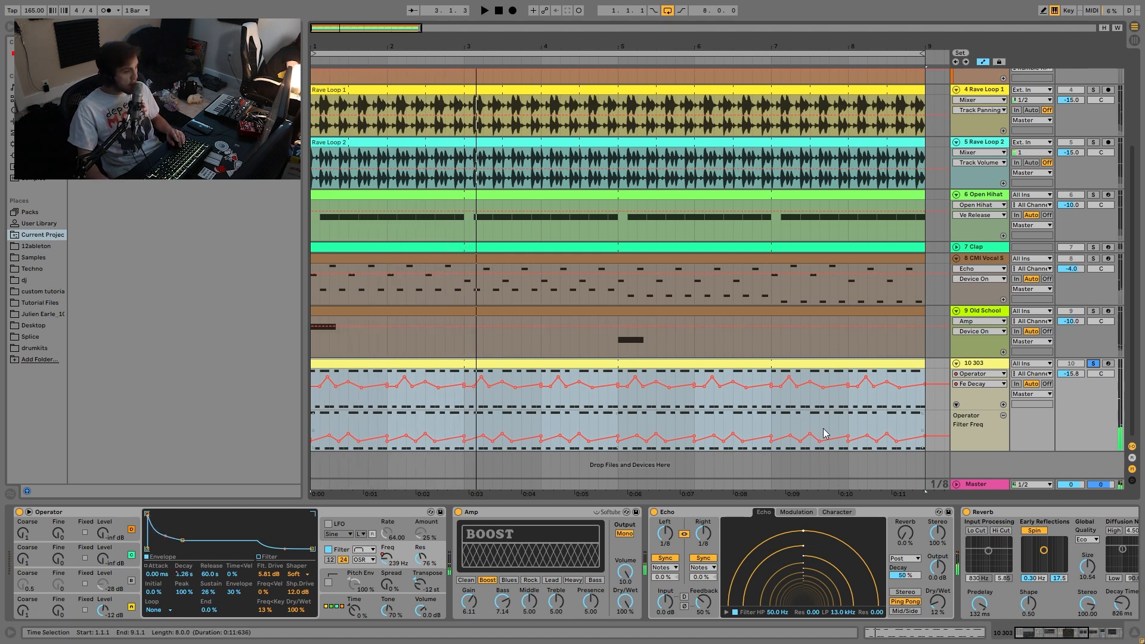
{"action": "key", "text": "space"}
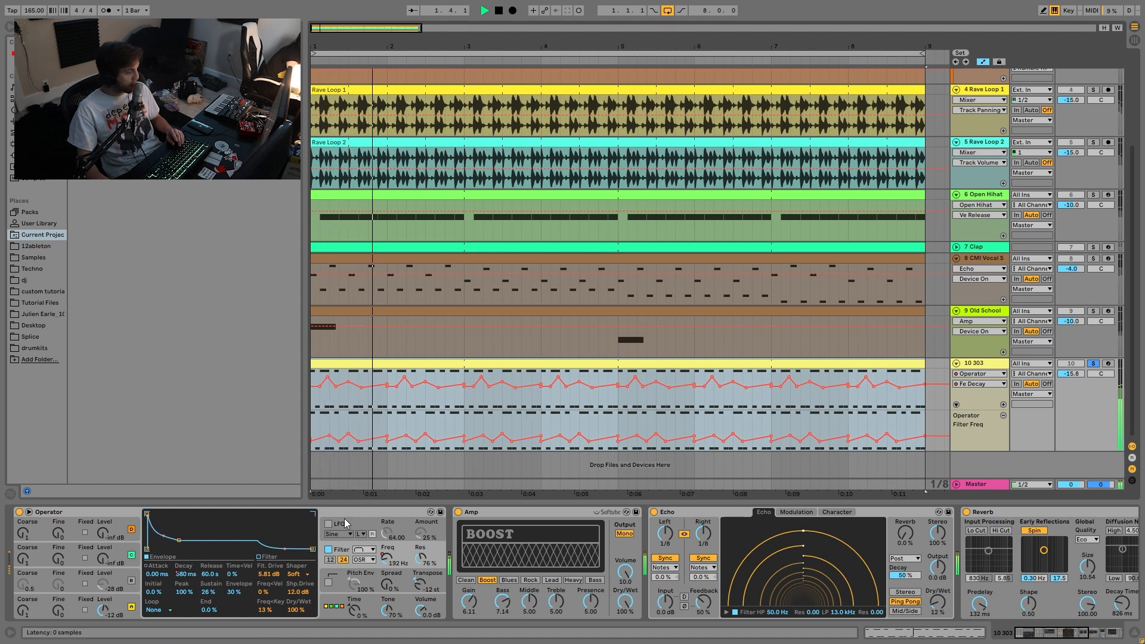
{"action": "key", "text": "space"}
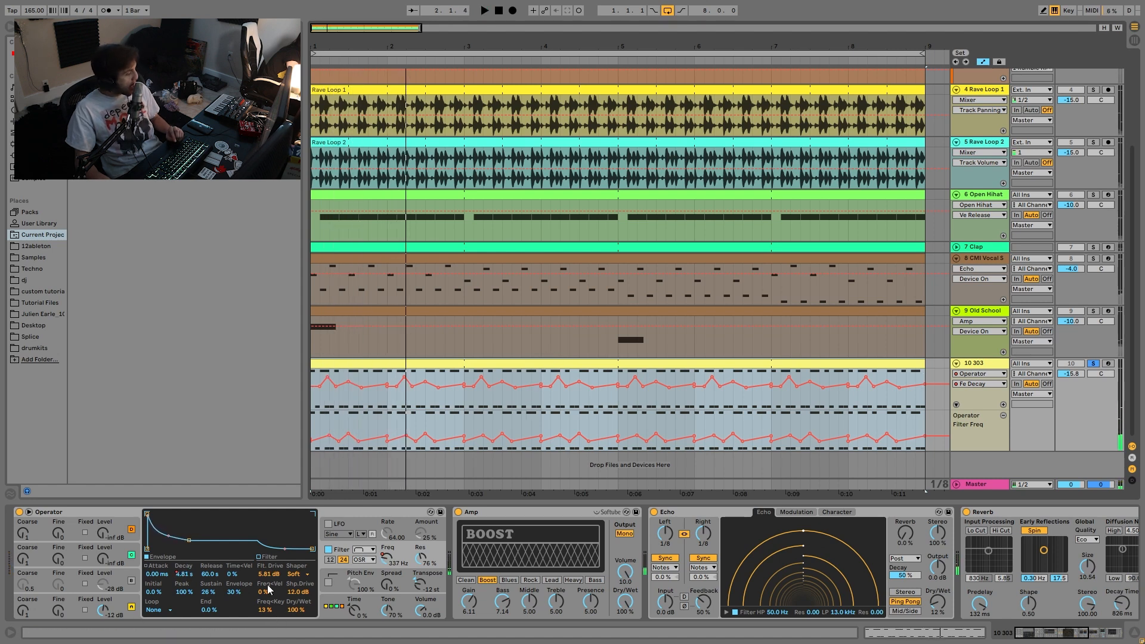
- Arm the 303 track, play test notes through its Operator, and check the clip's notes before returning to the devices
{"action": "left_click", "coordinate": [365, 560]}
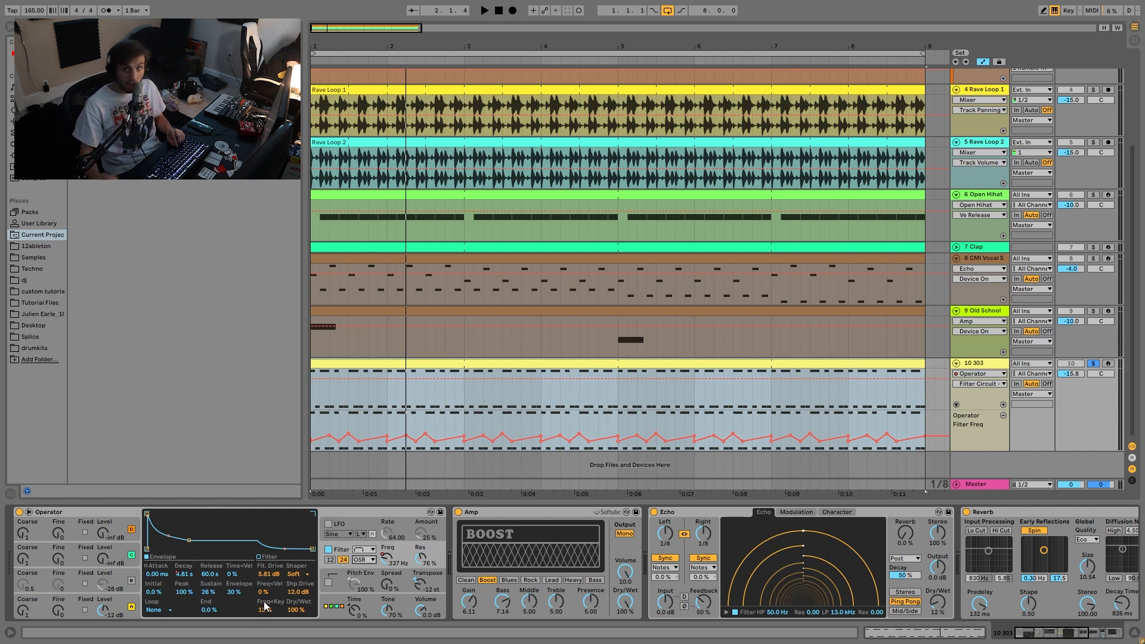
{"action": "left_click", "coordinate": [1109, 363]}
{"action": "key", "text": "a"}
{"action": "key", "text": "z"}
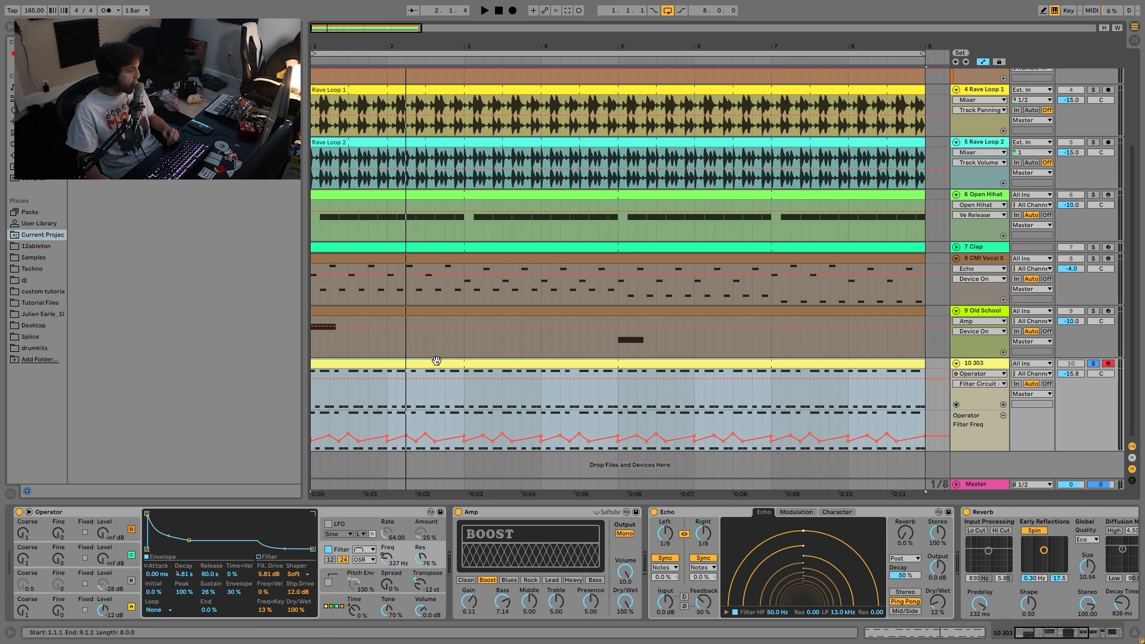
{"action": "double_click", "coordinate": [389, 378]}
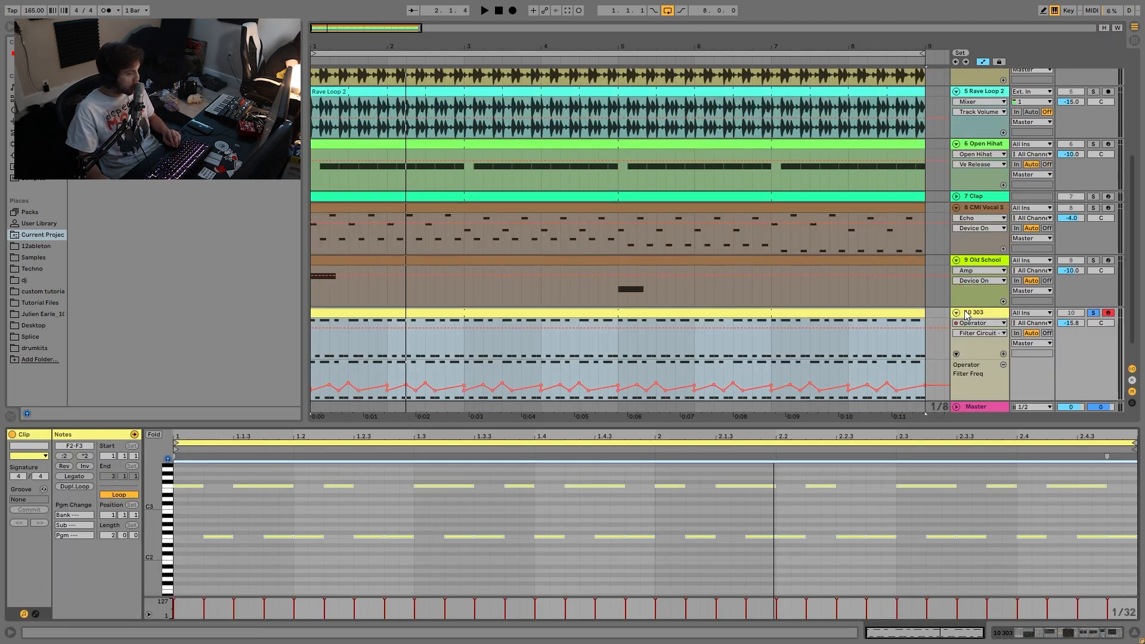
{"action": "key", "text": "shift+Tab"}
- Play the 303 with Operator's Freq<Key amount reset to its default, undo the reset, and listen again
{"action": "key", "text": "space"}
{"action": "double_click", "coordinate": [266, 612]}
{"action": "key", "text": "ctrl+z"}
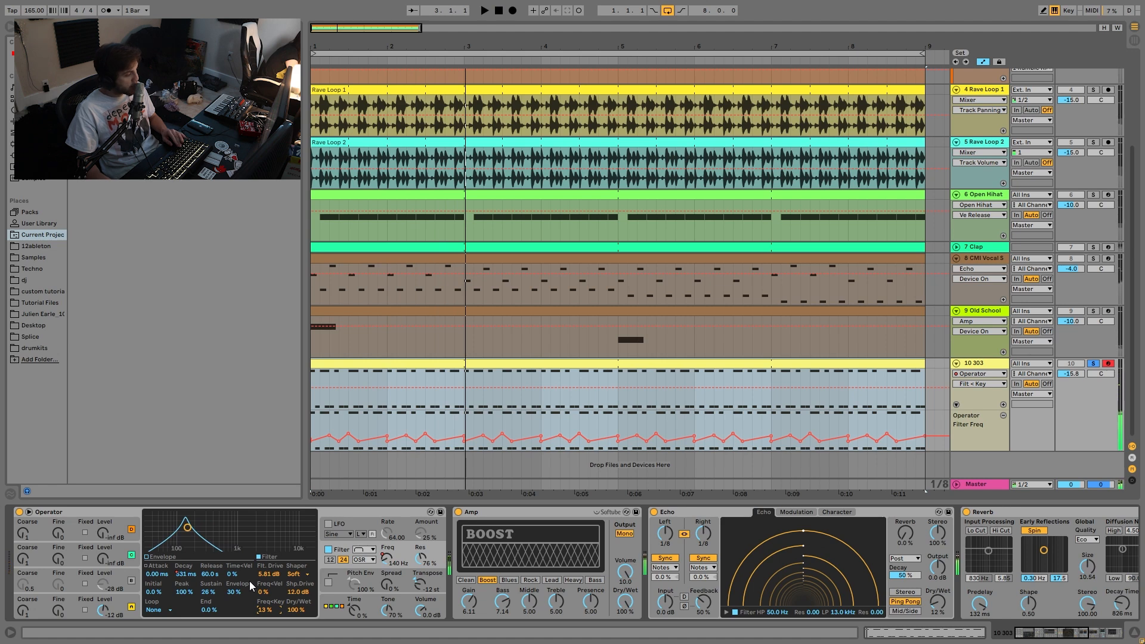
{"action": "key", "text": "space"}
{"action": "key", "text": "space"}
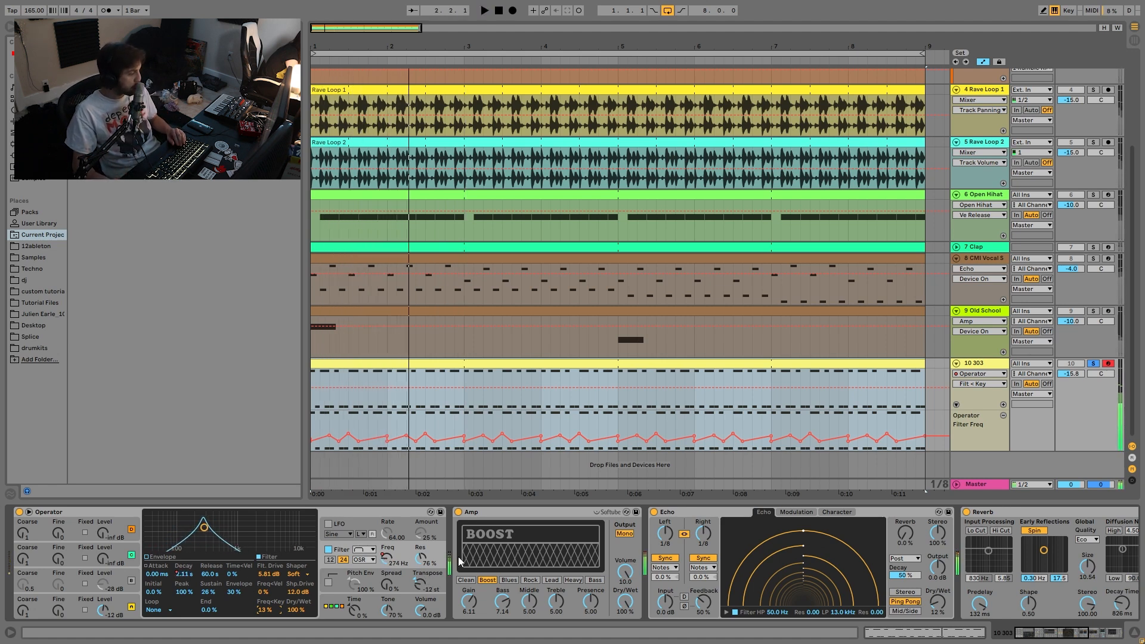
- Compare the 303 with its Amp bypassed and switched back on during playback
{"action": "scroll", "coordinate": [525, 575], "scroll_direction": "right", "scroll_amount": 1}
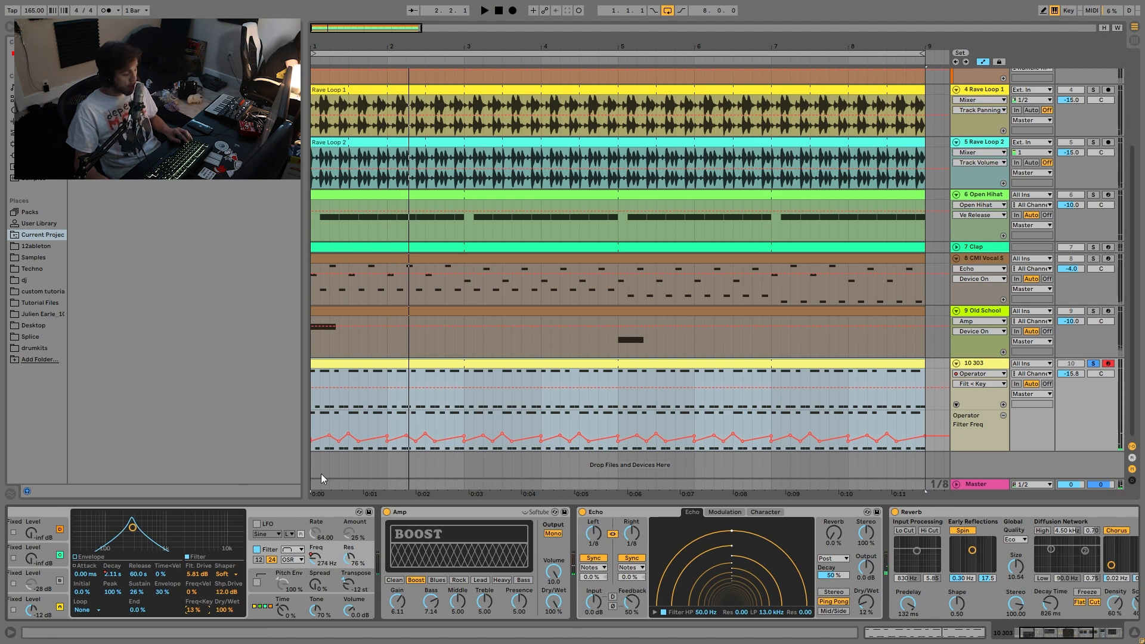
{"action": "left_click", "coordinate": [387, 512]}
{"action": "key", "text": "space"}
{"action": "left_click", "coordinate": [387, 511]}
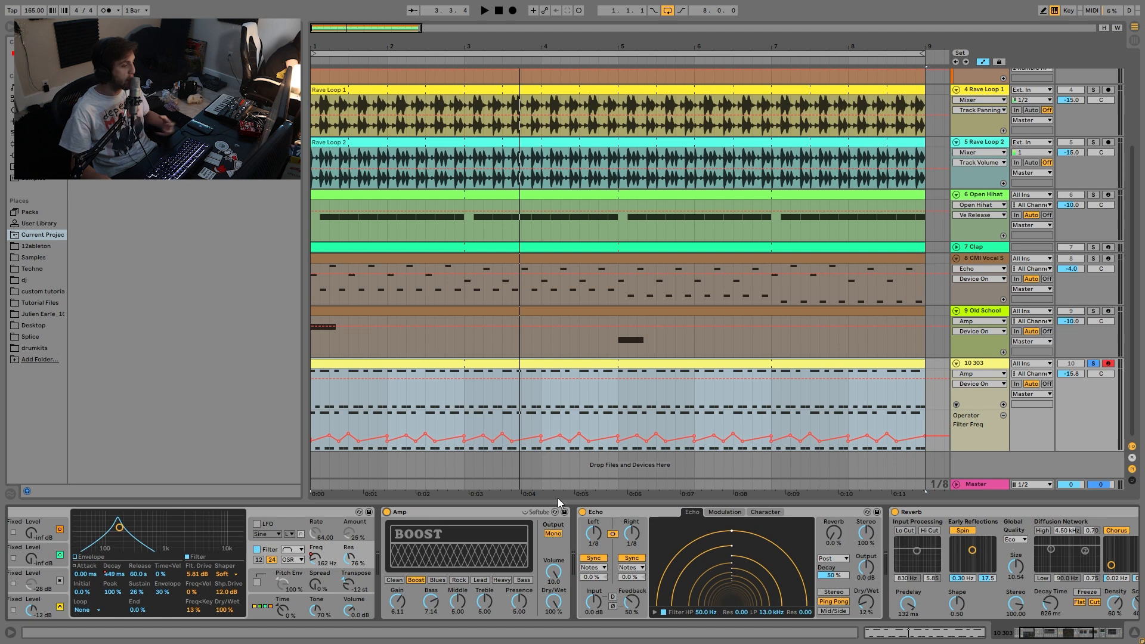
{"action": "key", "text": "space"}
{"action": "key", "text": "space"}
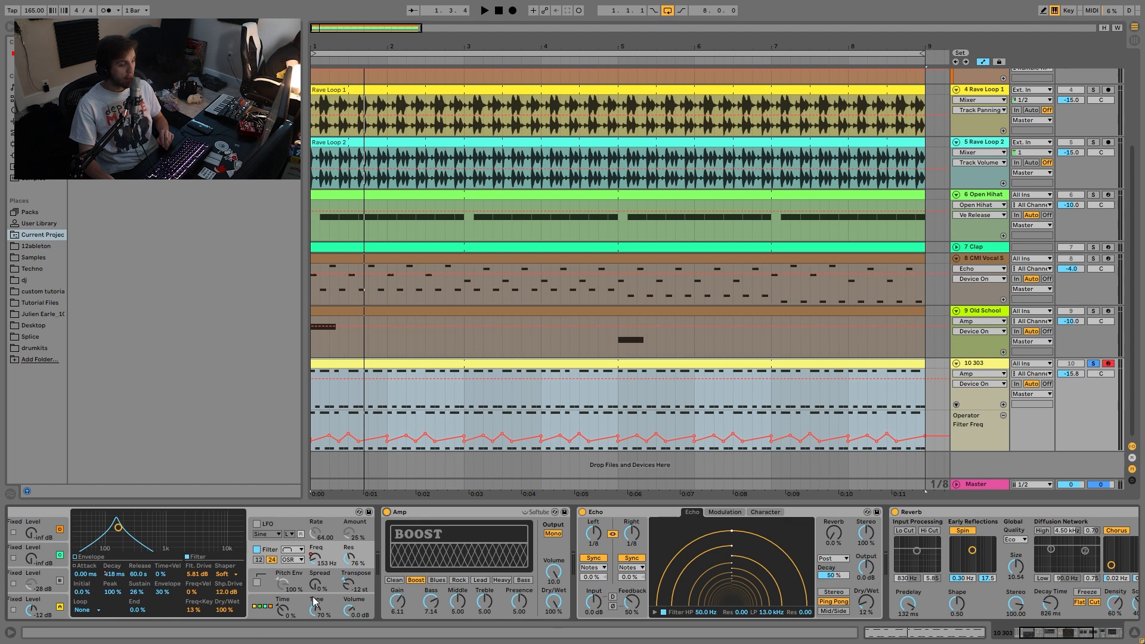
{"action": "key", "text": "space"}
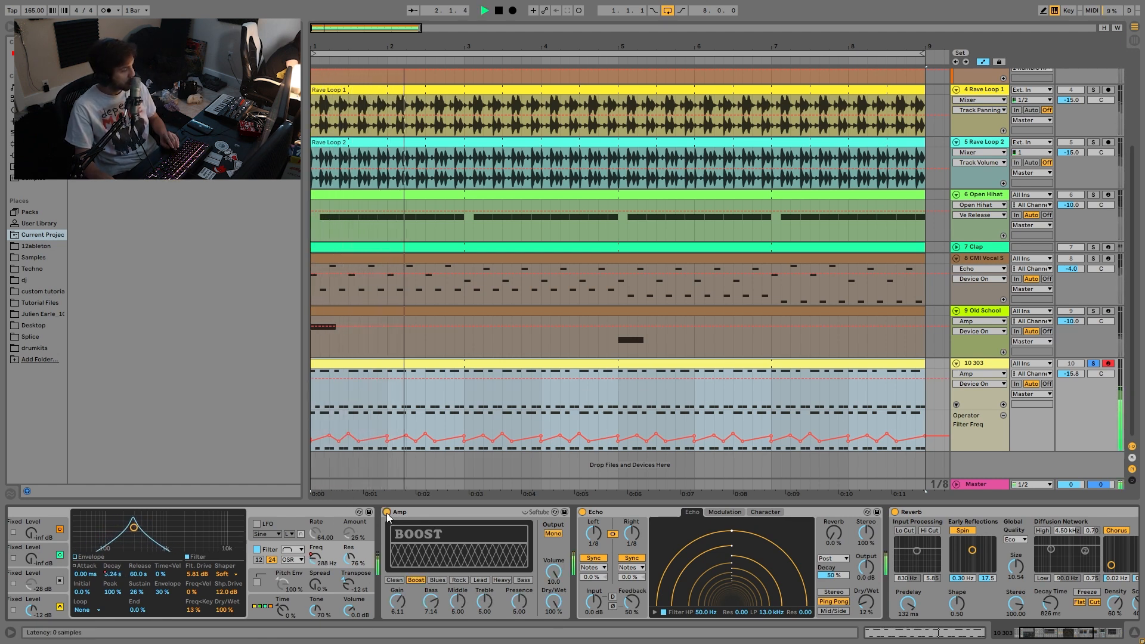
- Bypass the 303's Reverb and Echo to hear it dry, then restore both effects during playback
{"action": "scroll", "coordinate": [533, 571], "scroll_direction": "right", "scroll_amount": 5}
{"action": "key", "text": "space"}
{"action": "scroll", "coordinate": [478, 607], "scroll_direction": "right", "scroll_amount": 7}
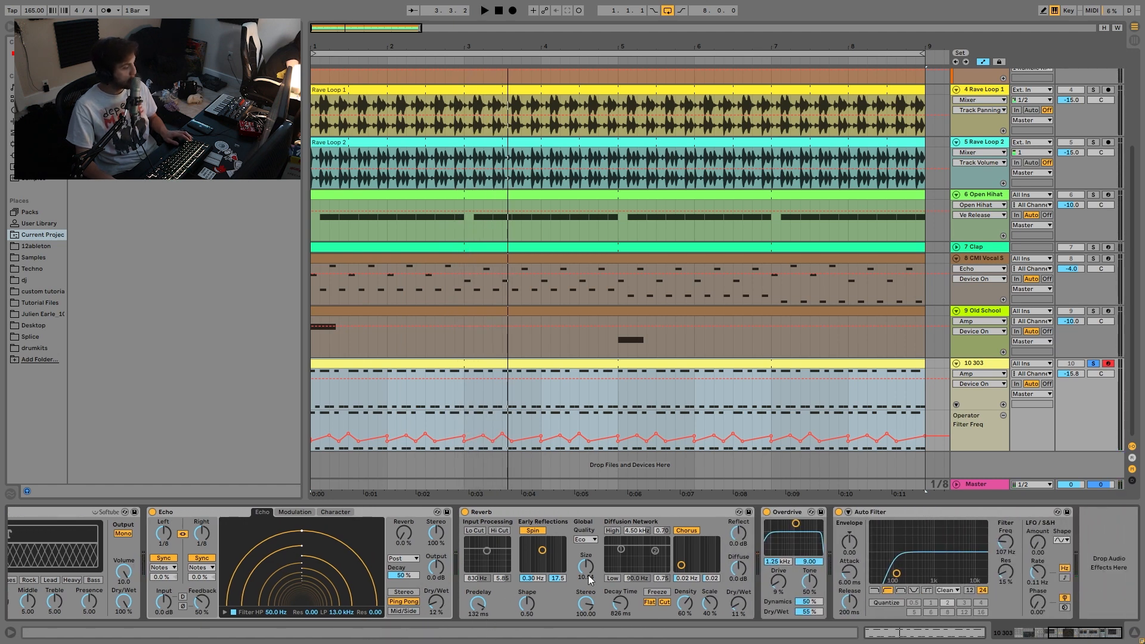
{"action": "key", "text": "space"}
{"action": "key", "text": "space"}
{"action": "left_click", "coordinate": [465, 512]}
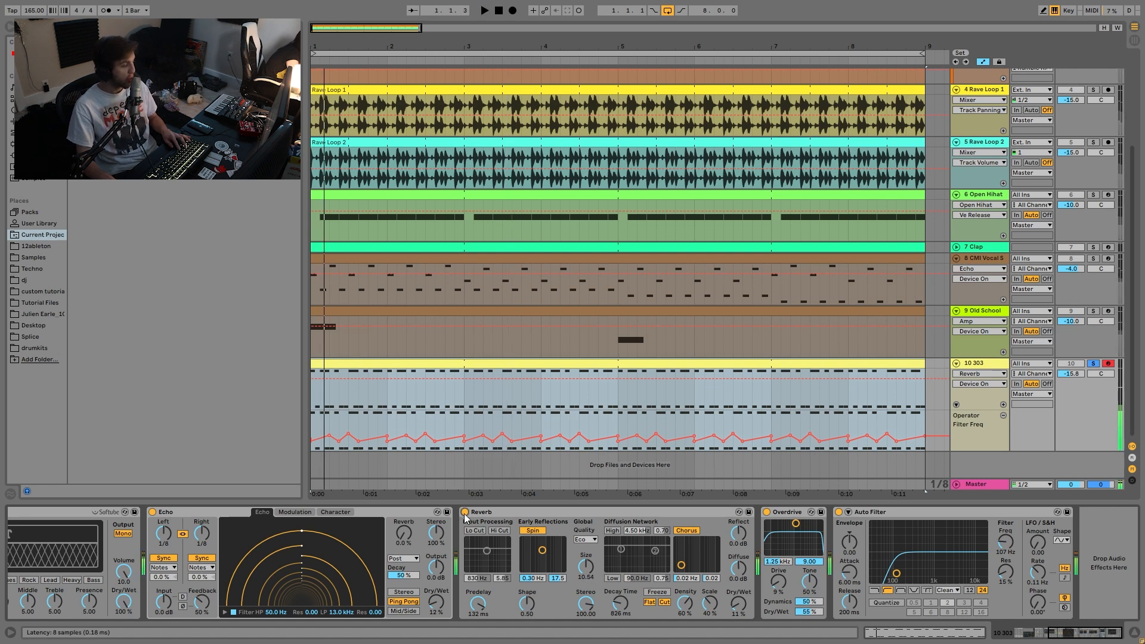
{"action": "left_click", "coordinate": [153, 512]}
{"action": "key", "text": "space"}
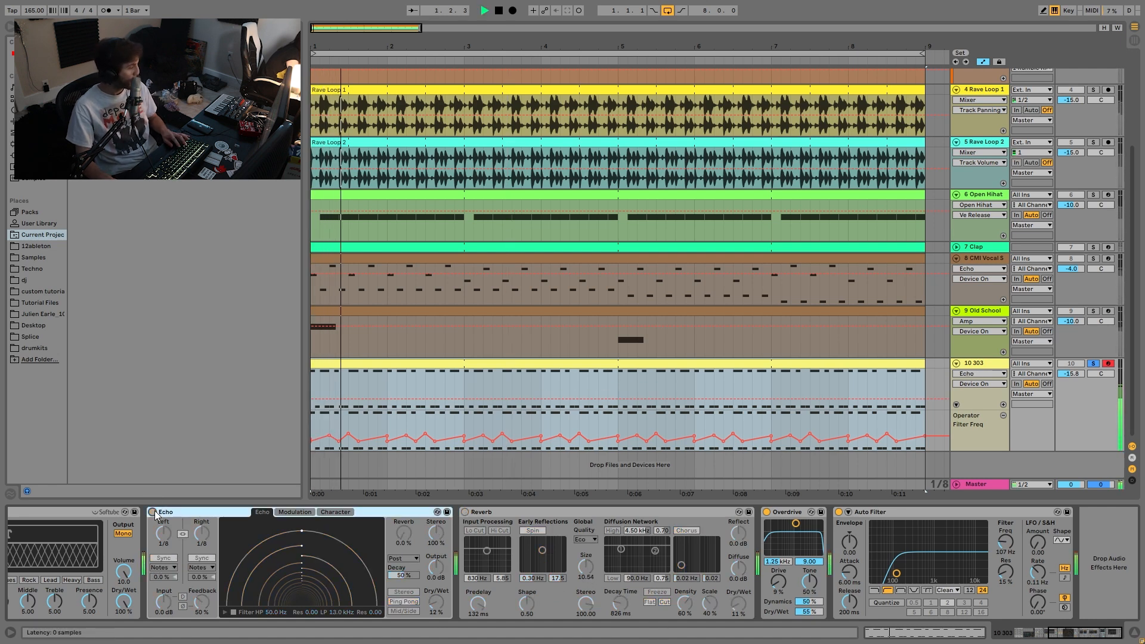
{"action": "left_click", "coordinate": [154, 512]}
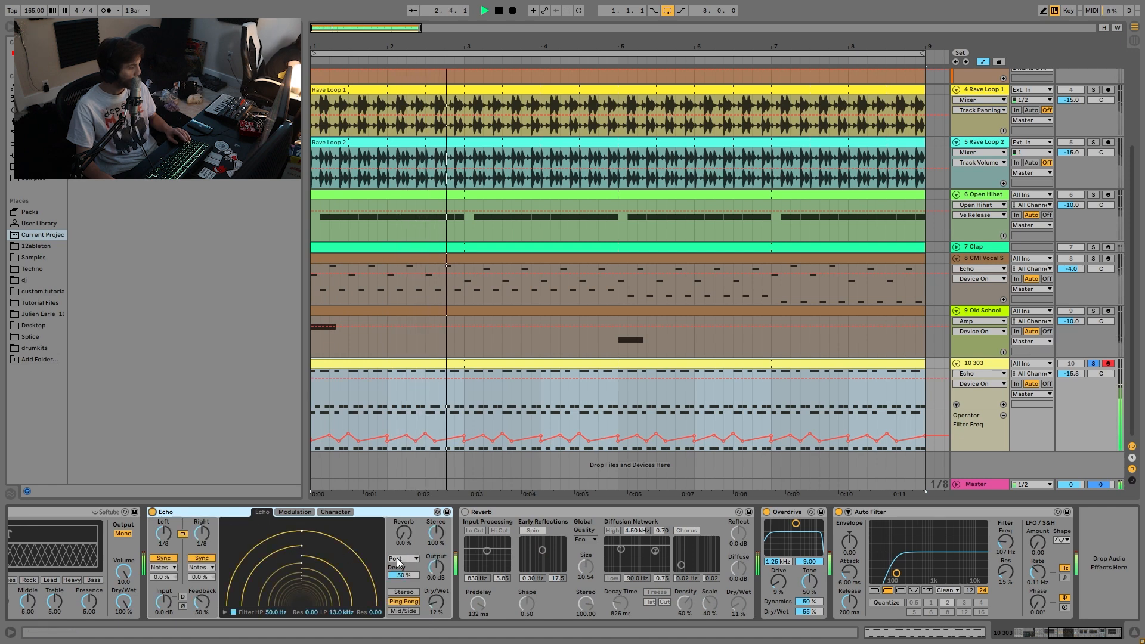
{"action": "key", "text": "ctrl+z"}
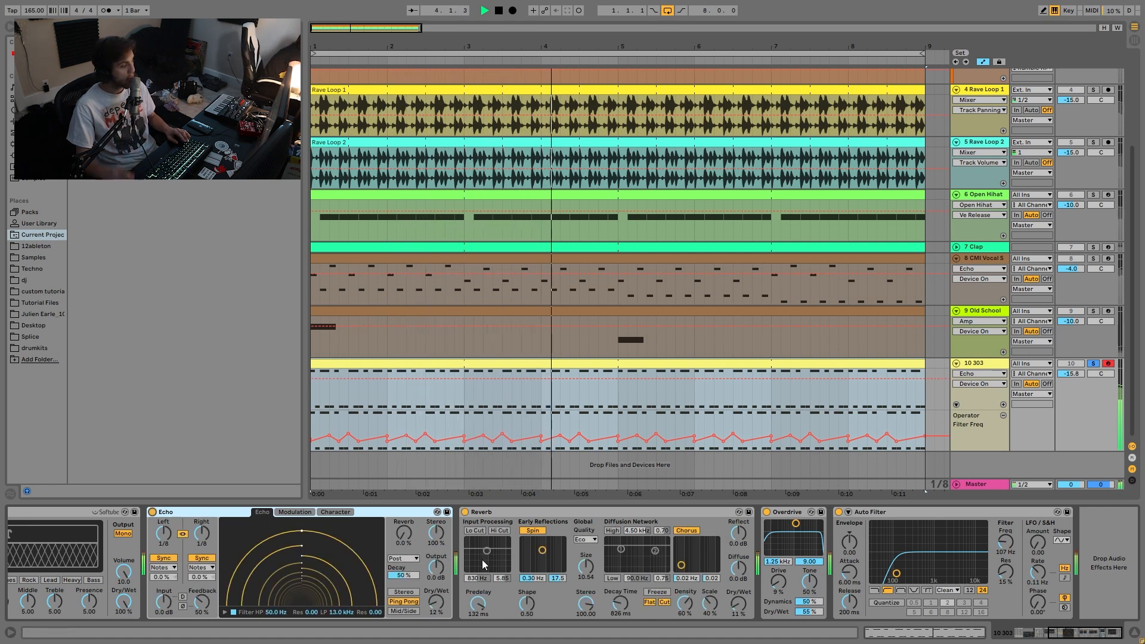
{"action": "key", "text": "space"}
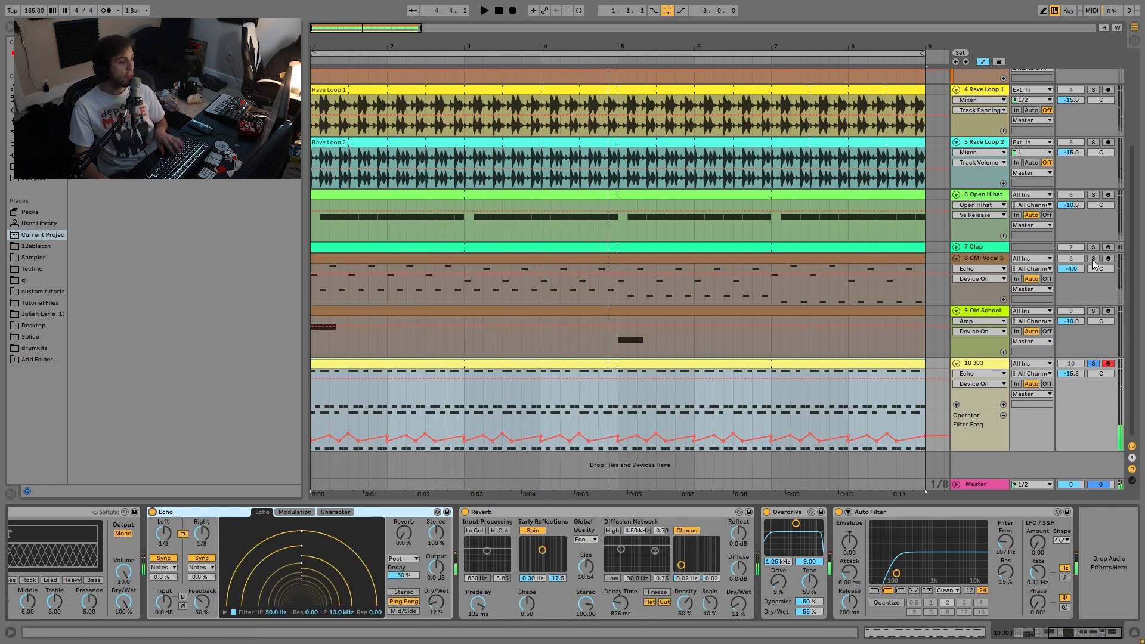
- Solo the CMI Vocal alongside the 303, view the start of its device chain while playing both, and unsolo it again
{"action": "left_click", "coordinate": [1093, 259]}
{"action": "left_click", "coordinate": [992, 248]}
{"action": "left_click", "coordinate": [999, 259]}
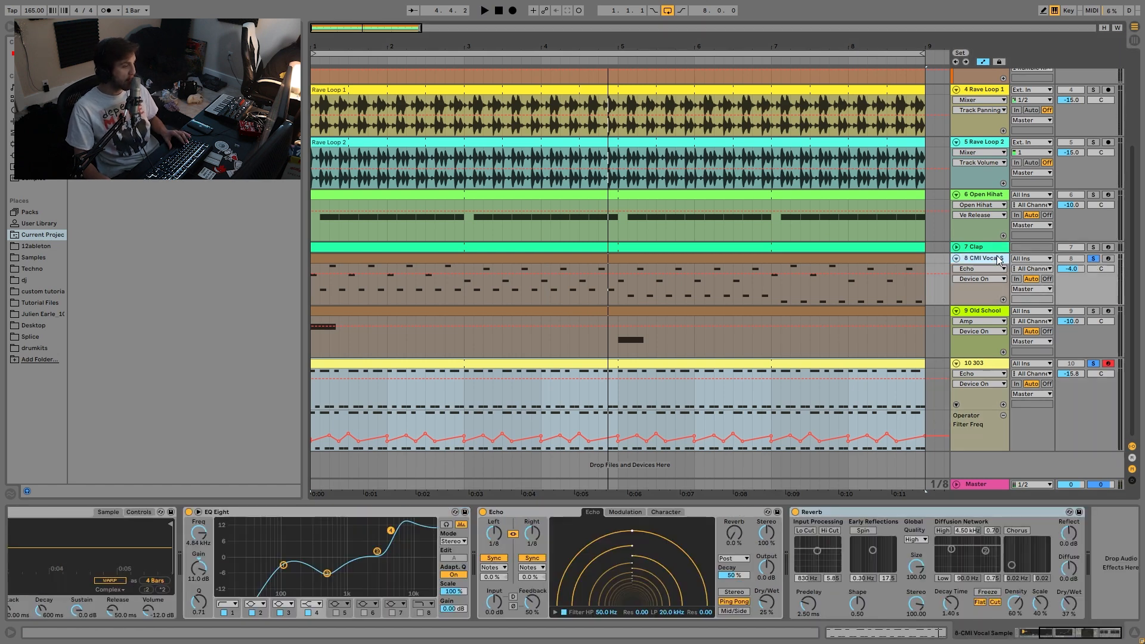
{"action": "left_click", "coordinate": [1045, 637]}
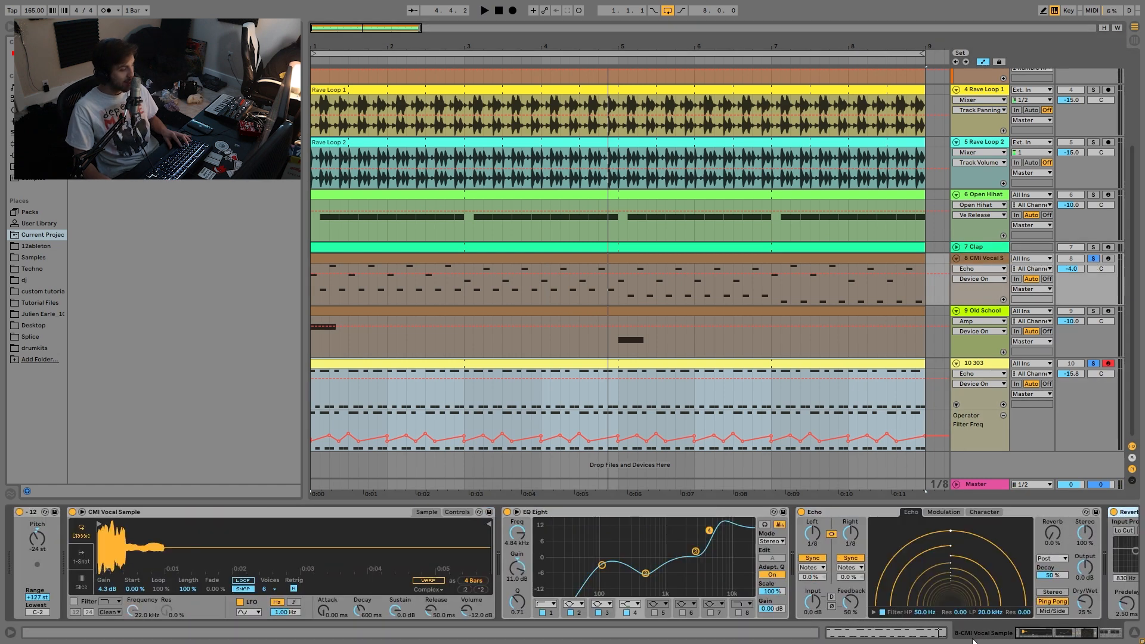
{"action": "key", "text": "space"}
{"action": "left_click", "coordinate": [1094, 259]}
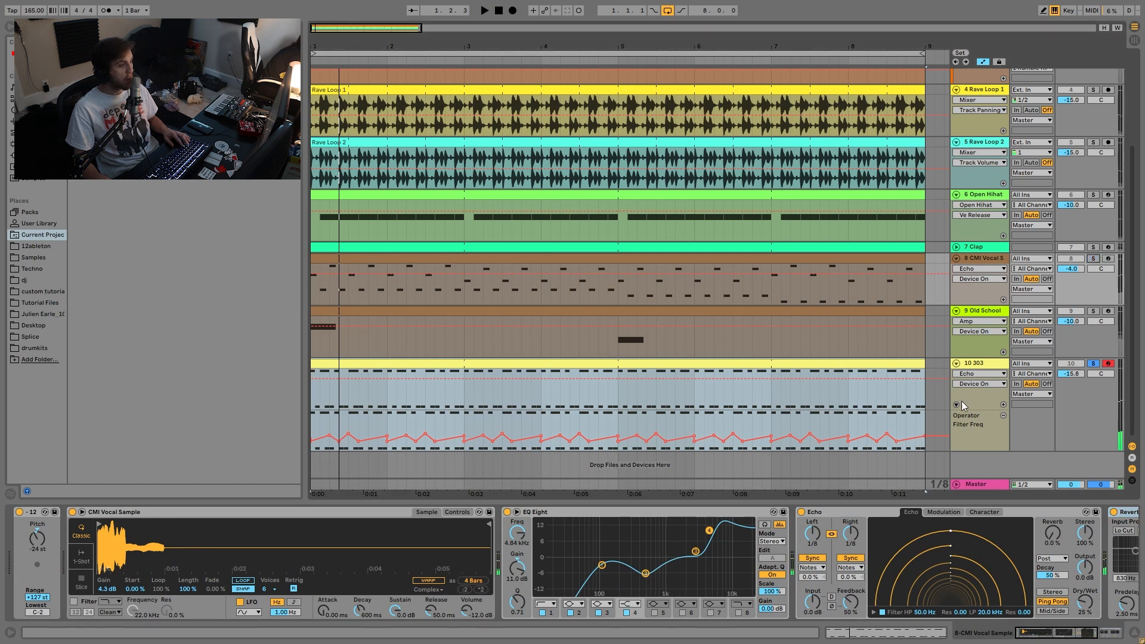
- Return to the 303's devices and compare its playback with Overdrive bypassed and switched back on
{"action": "left_click", "coordinate": [977, 365]}
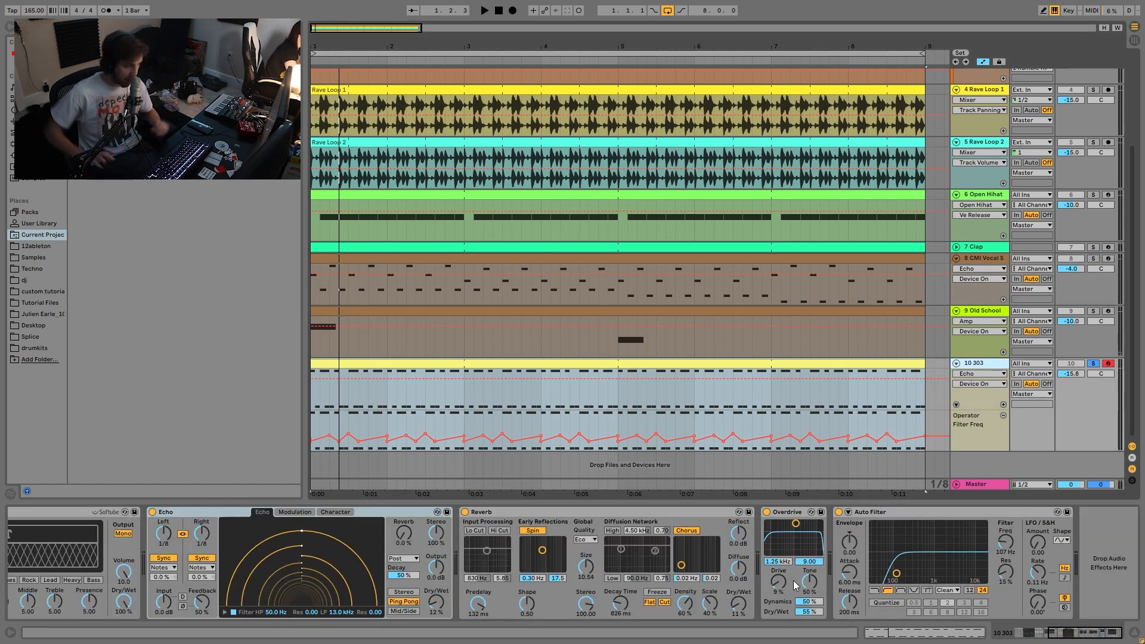
{"action": "left_click", "coordinate": [767, 512]}
{"action": "key", "text": "space"}
{"action": "left_click", "coordinate": [768, 513]}
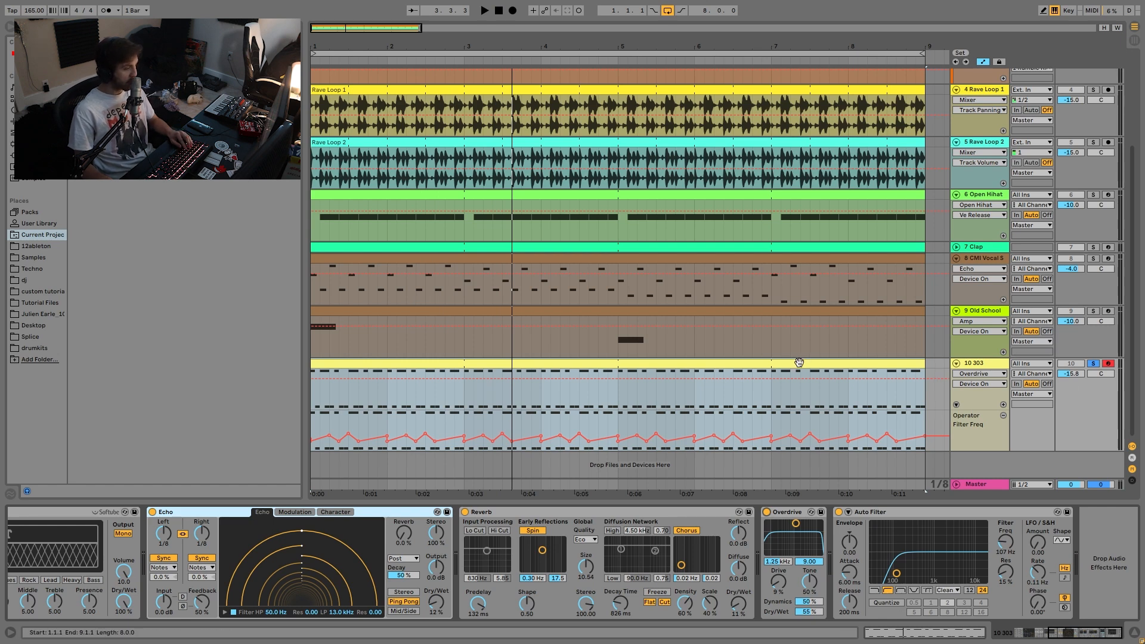
- Play the full mix with the 303 unsoloed and fold all tracks in the arrangement
{"action": "key", "text": "space"}
{"action": "left_click", "coordinate": [962, 363]}
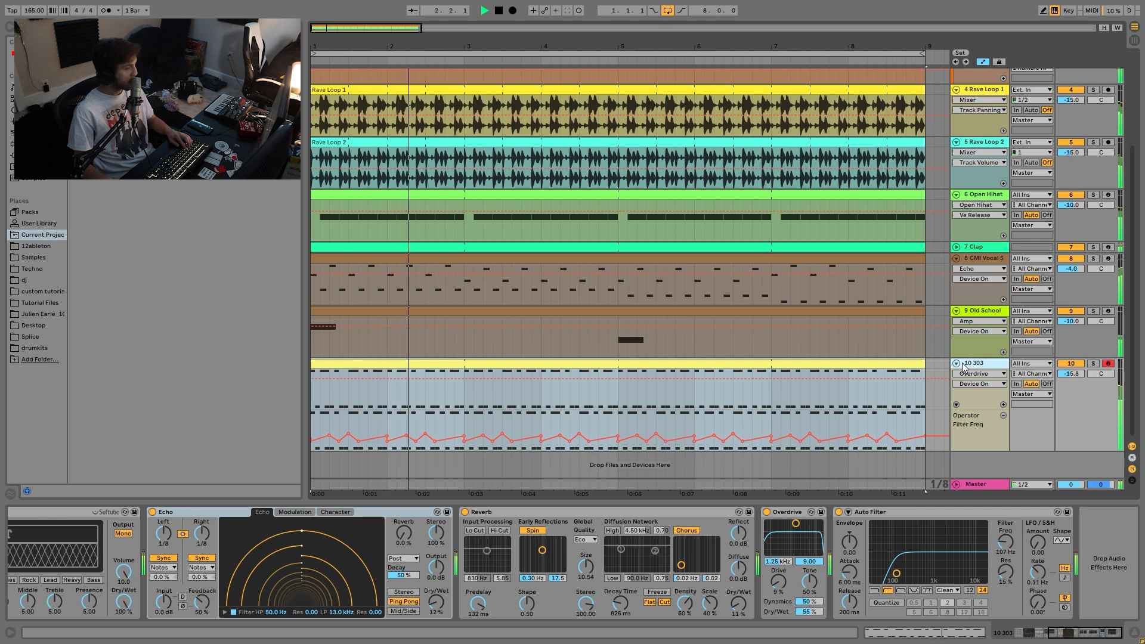
{"action": "left_click", "coordinate": [958, 363], "text": "alt"}
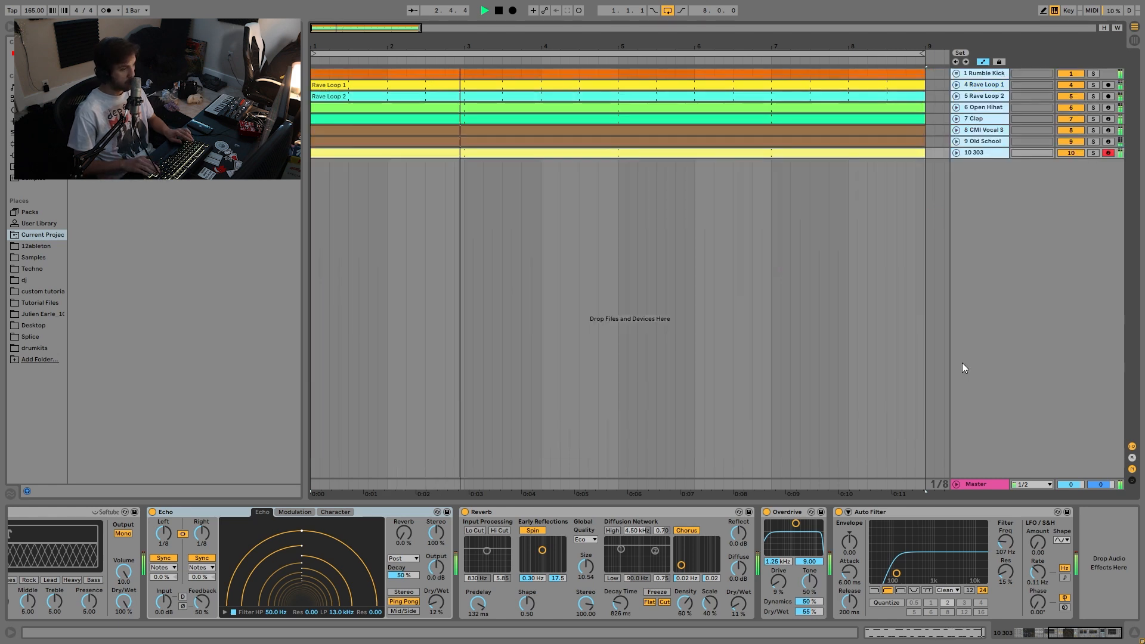
- Turn off the arrangement loop and place the insert marker at 1.1.1 on the Rumble Kick track
{"action": "left_click", "coordinate": [668, 10]}
{"action": "mouse_move", "coordinate": [653, 40]}
{"action": "left_mouse_down"}
{"action": "mouse_move", "coordinate": [485, 24]}
{"action": "mouse_move", "coordinate": [519, 32]}
{"action": "mouse_move", "coordinate": [494, 36]}
{"action": "left_mouse_up"}
{"action": "left_click", "coordinate": [311, 74]}
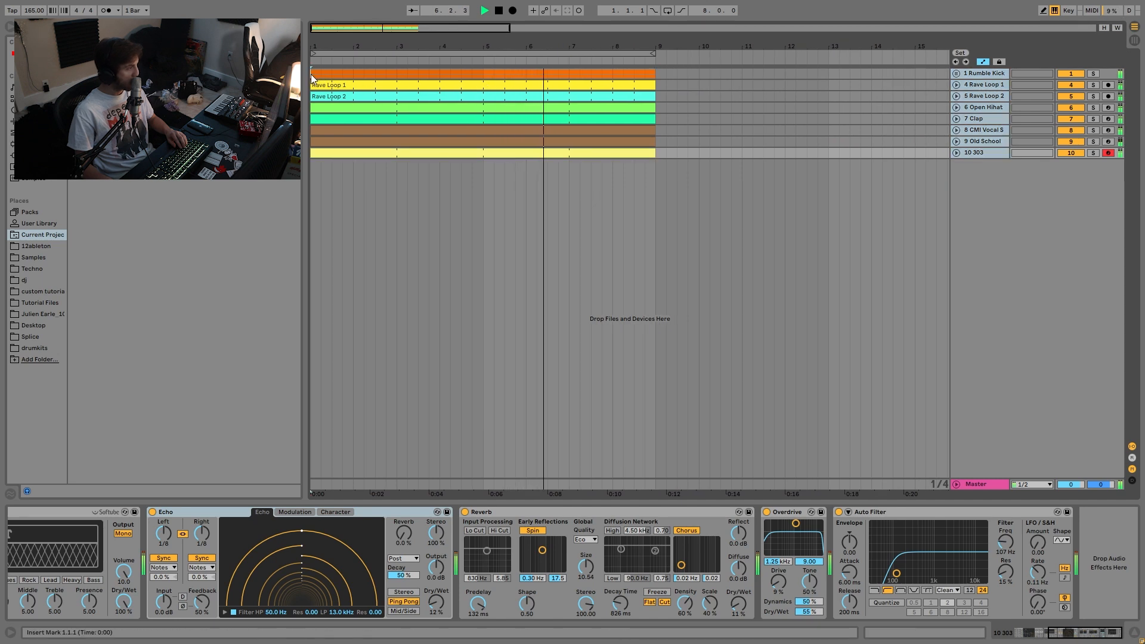